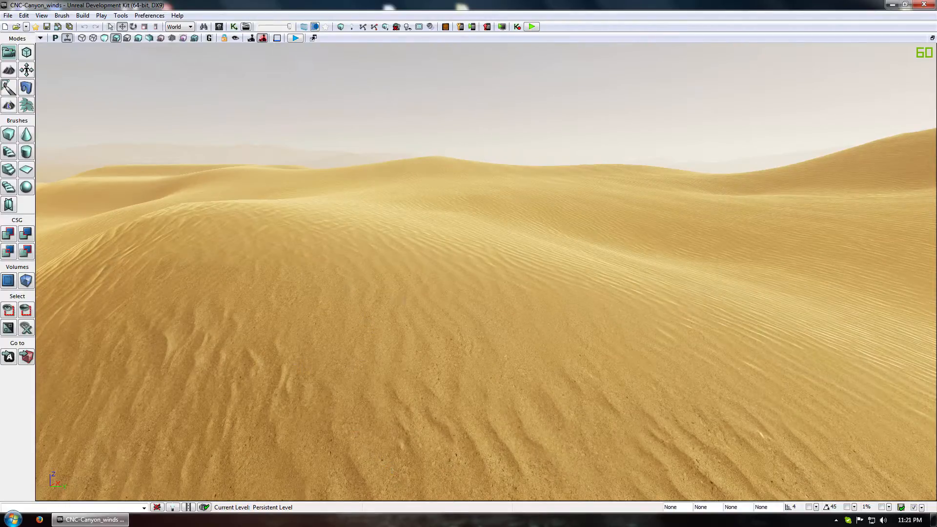
Fly through the canyon map and out over the dunes to examine the desert sand terrain up close and from afar
{"action": "left_click_drag", "start_coordinate": [486, 271], "coordinate": [318, 88]}
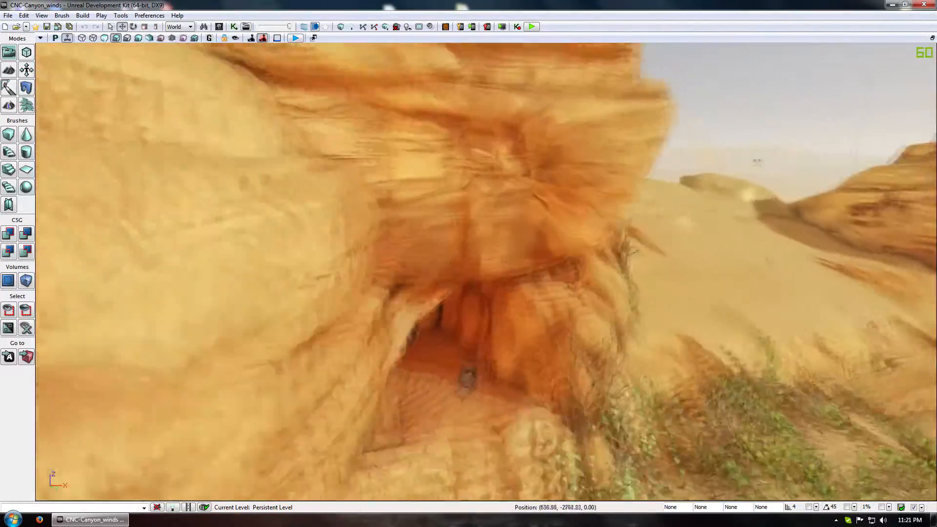
{"action": "right_click_drag", "start_coordinate": [317, 88], "coordinate": [317, 185]}
{"action": "left_click_drag", "start_coordinate": [486, 272], "coordinate": [454, 118]}
{"action": "left_click_drag", "start_coordinate": [429, 228], "coordinate": [562, 273]}
{"action": "right_click_drag", "start_coordinate": [484, 202], "coordinate": [522, 175]}
{"action": "left_click_drag", "start_coordinate": [473, 245], "coordinate": [468, 205]}
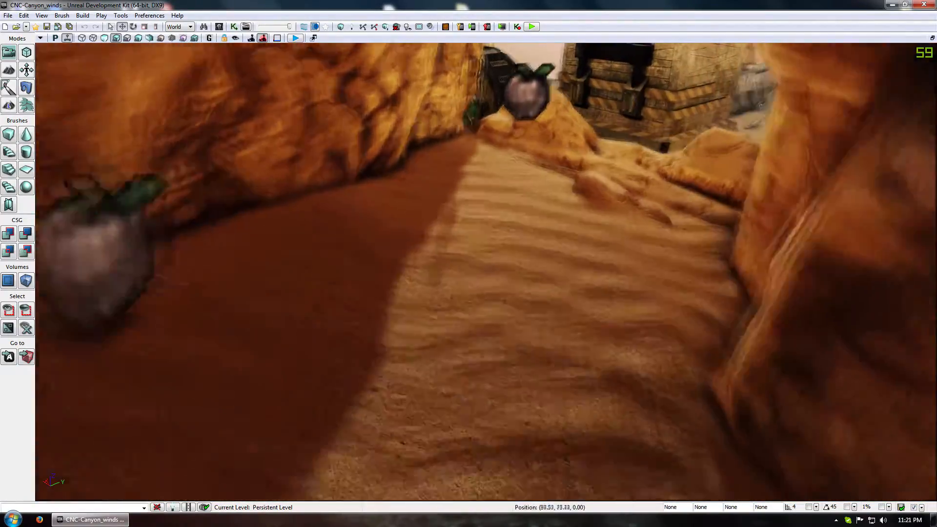
{"action": "right_click_drag", "start_coordinate": [469, 205], "coordinate": [473, 245]}
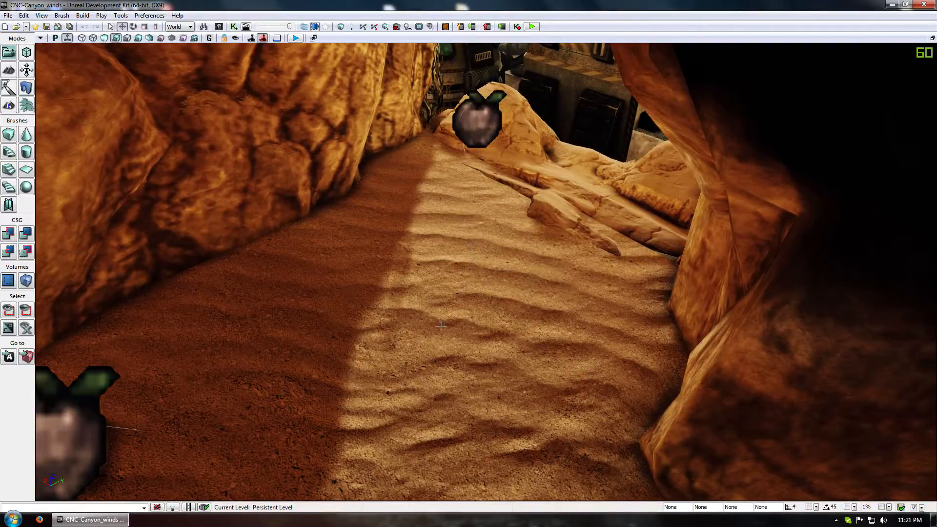
{"action": "right_click_drag", "start_coordinate": [434, 332], "coordinate": [415, 371]}
{"action": "left_click_drag", "start_coordinate": [435, 333], "coordinate": [435, 293]}
{"action": "mouse_move", "coordinate": [435, 293]}
{"action": "right_mouse_down"}
{"action": "mouse_move", "coordinate": [532, 293]}
{"action": "mouse_move", "coordinate": [562, 331]}
{"action": "mouse_move", "coordinate": [518, 323]}
{"action": "mouse_move", "coordinate": [593, 356]}
{"action": "mouse_move", "coordinate": [752, 337]}
{"action": "mouse_move", "coordinate": [649, 322]}
{"action": "right_mouse_up"}
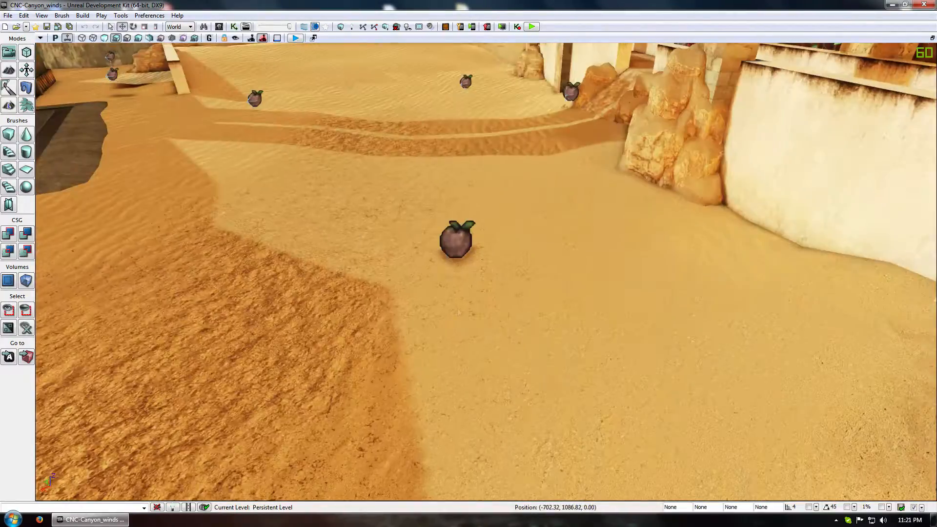
{"action": "right_click_drag", "start_coordinate": [446, 343], "coordinate": [180, 288]}
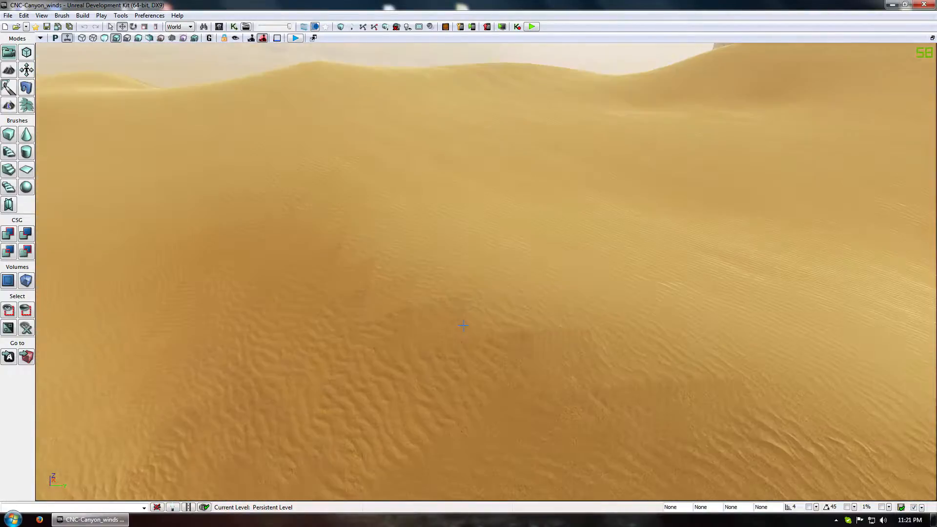
{"action": "right_click_drag", "start_coordinate": [449, 312], "coordinate": [532, 245]}
{"action": "left_click_drag", "start_coordinate": [532, 244], "coordinate": [449, 311]}
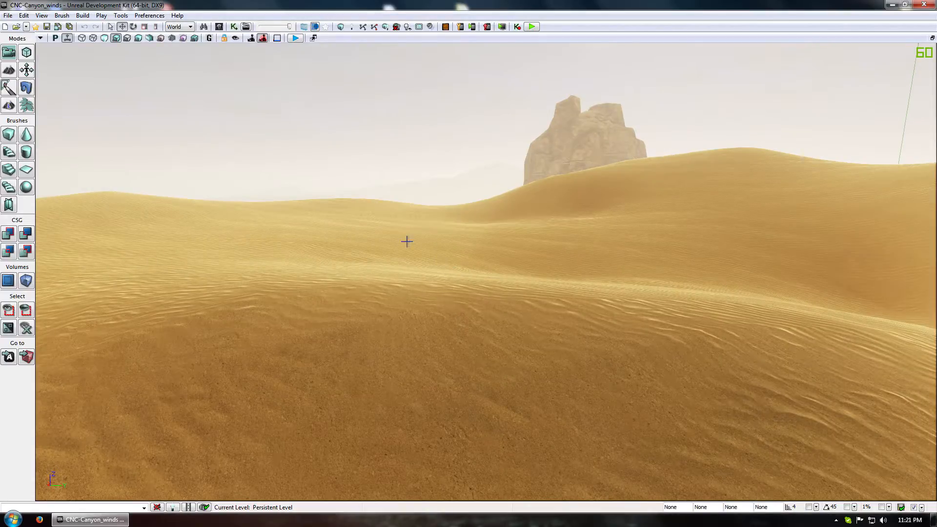
From the dune landscape's properties, locate its Landscape Material in the Content Browser and open the parent material M_DesertTerrain_winds for editing
{"action": "double_click", "coordinate": [446, 281]}
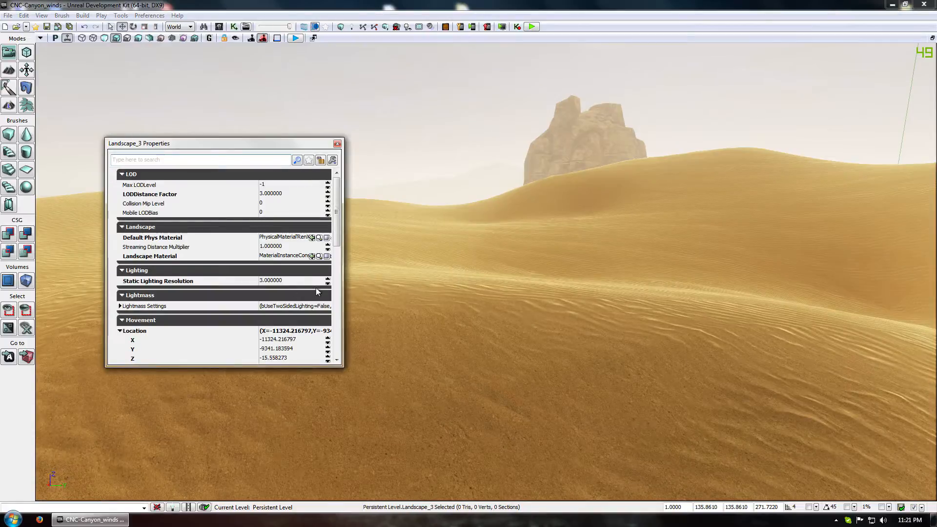
{"action": "left_click", "coordinate": [293, 256]}
{"action": "left_click", "coordinate": [319, 256]}
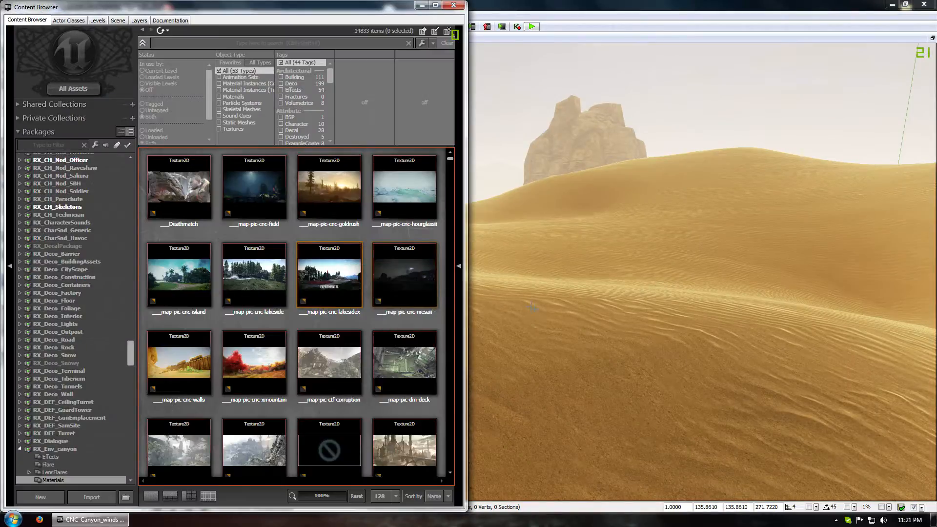
{"action": "left_click", "coordinate": [192, 273]}
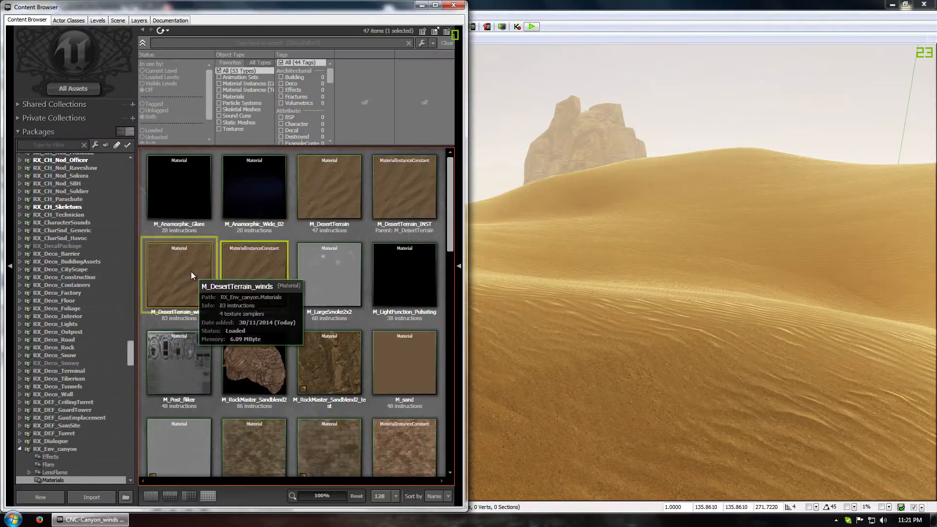
{"action": "double_click", "coordinate": [192, 271]}
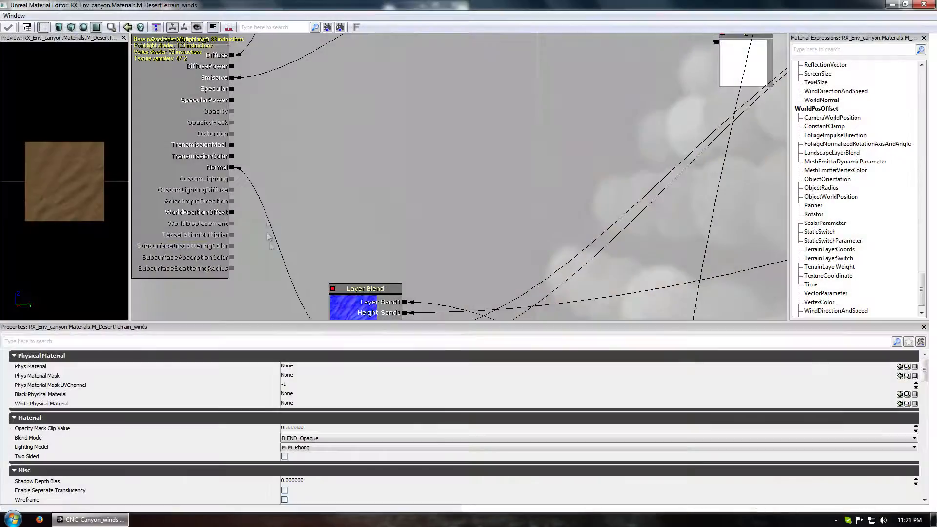
Trace the diffuse network from the Layer Blend to the Lerp, its Fresnel alpha and the 'Fresnel Colour' parameter
{"action": "mouse_move", "coordinate": [502, 96]}
{"action": "left_mouse_down"}
{"action": "mouse_move", "coordinate": [287, 262]}
{"action": "mouse_move", "coordinate": [273, 302]}
{"action": "left_mouse_up"}
{"action": "mouse_move", "coordinate": [357, 58]}
{"action": "left_mouse_down"}
{"action": "mouse_move", "coordinate": [515, 174]}
{"action": "mouse_move", "coordinate": [465, 318]}
{"action": "left_mouse_up"}
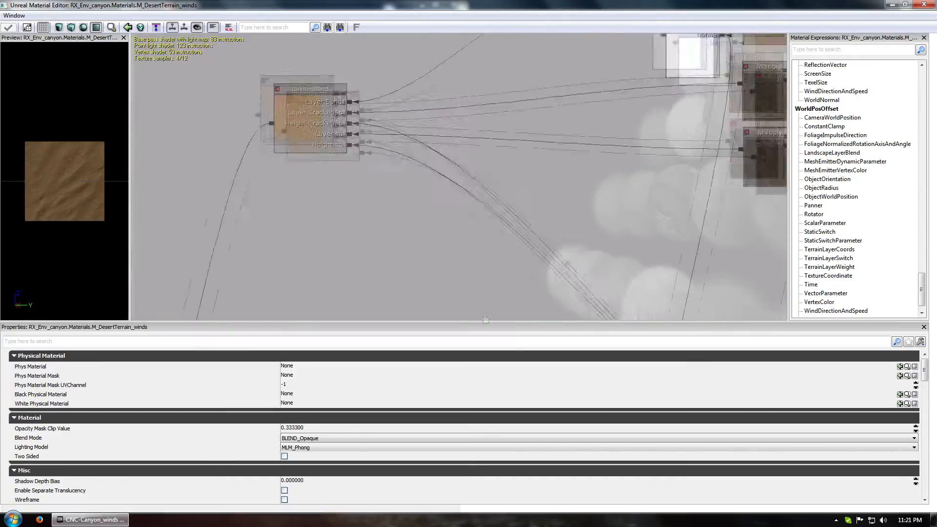
{"action": "mouse_move", "coordinate": [607, 115]}
{"action": "left_mouse_down"}
{"action": "mouse_move", "coordinate": [697, 184]}
{"action": "mouse_move", "coordinate": [452, 202]}
{"action": "left_mouse_up"}
{"action": "left_click", "coordinate": [540, 129]}
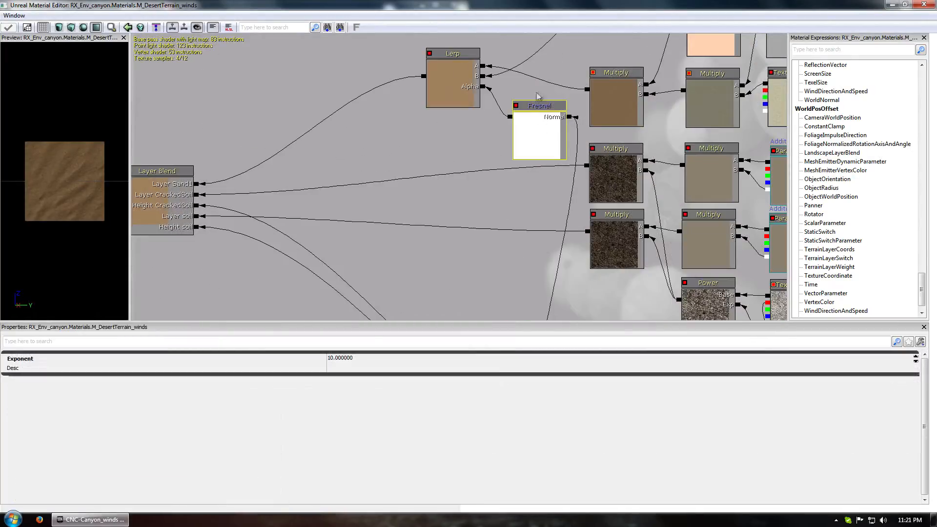
{"action": "left_click_drag", "start_coordinate": [446, 100], "coordinate": [380, 222]}
{"action": "left_click_drag", "start_coordinate": [545, 59], "coordinate": [430, 146]}
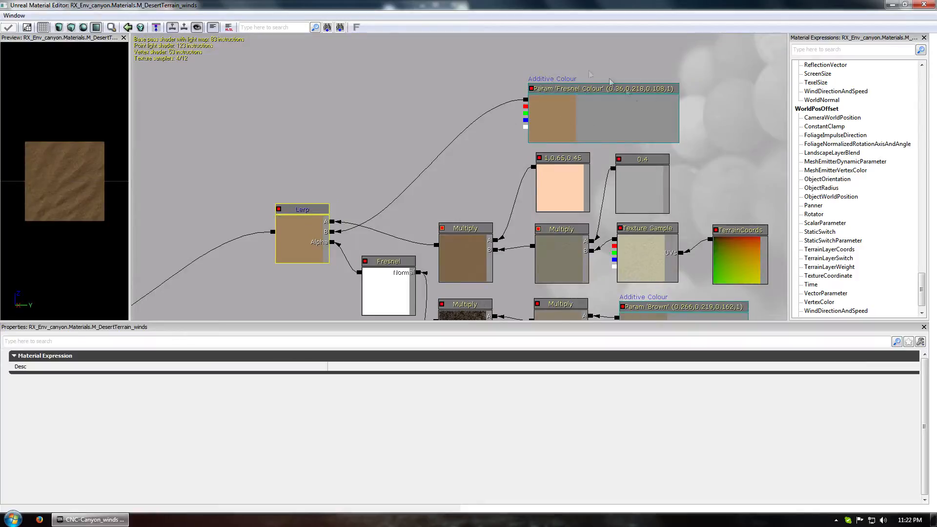
{"action": "left_click_drag", "start_coordinate": [376, 209], "coordinate": [432, 104]}
{"action": "left_click_drag", "start_coordinate": [385, 226], "coordinate": [325, 207]}
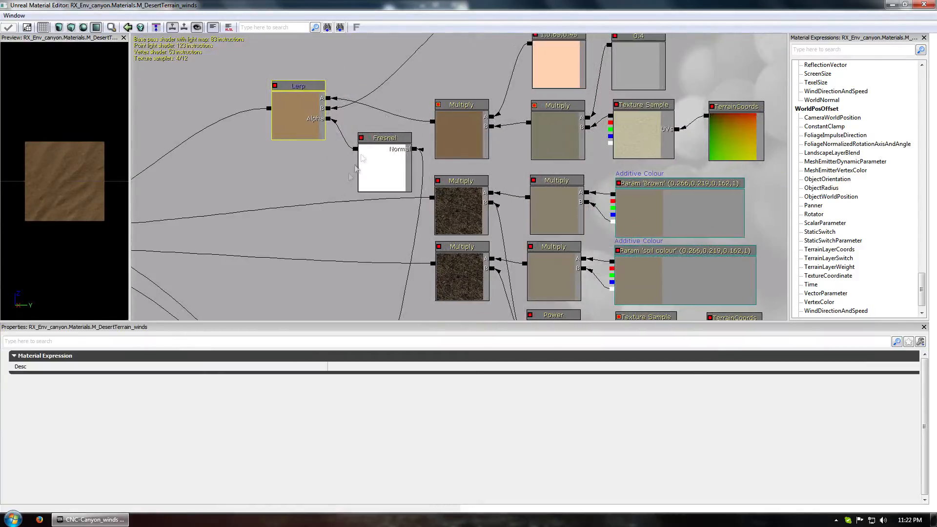
Inspect the Fresnel node's exponent and its place between the sand Multiply nodes and the Lerp in the material graph
{"action": "left_click_drag", "start_coordinate": [492, 50], "coordinate": [476, 48]}
{"action": "left_click", "coordinate": [360, 175]}
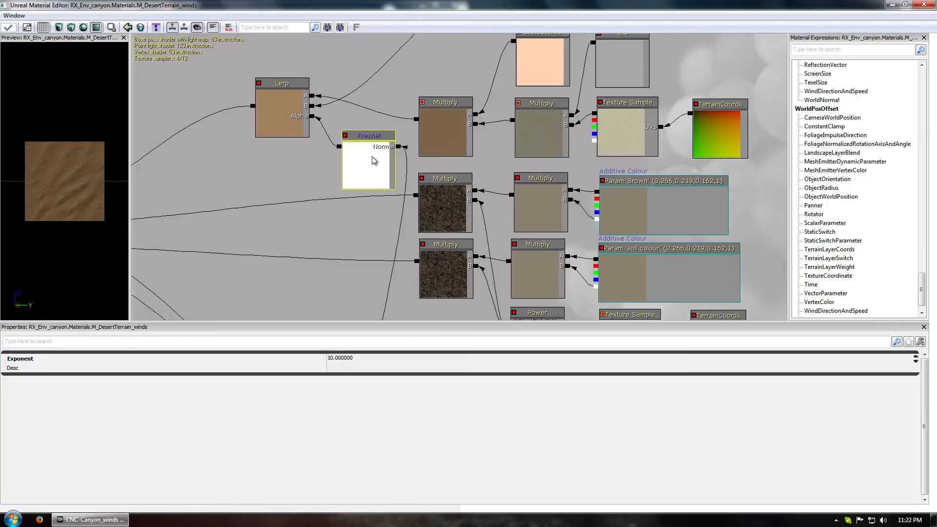
{"action": "left_click_drag", "start_coordinate": [268, 187], "coordinate": [739, 36]}
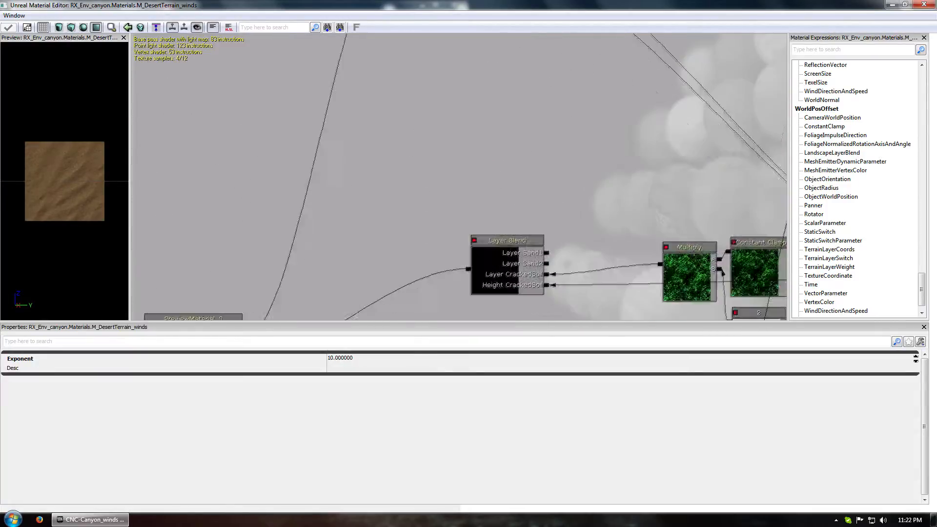
{"action": "left_click_drag", "start_coordinate": [372, 313], "coordinate": [455, 228]}
{"action": "left_click_drag", "start_coordinate": [496, 187], "coordinate": [436, 313]}
{"action": "left_click_drag", "start_coordinate": [435, 165], "coordinate": [388, 202]}
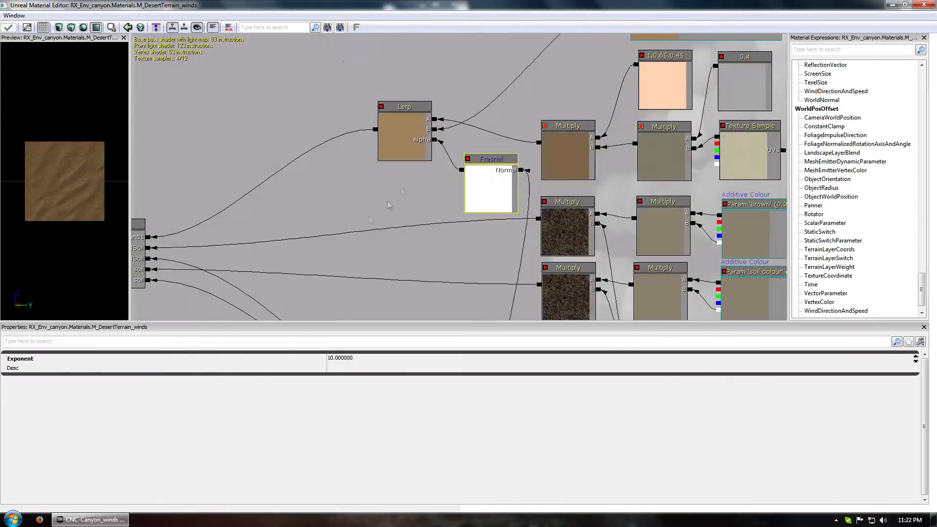
{"action": "left_click_drag", "start_coordinate": [514, 107], "coordinate": [470, 125]}
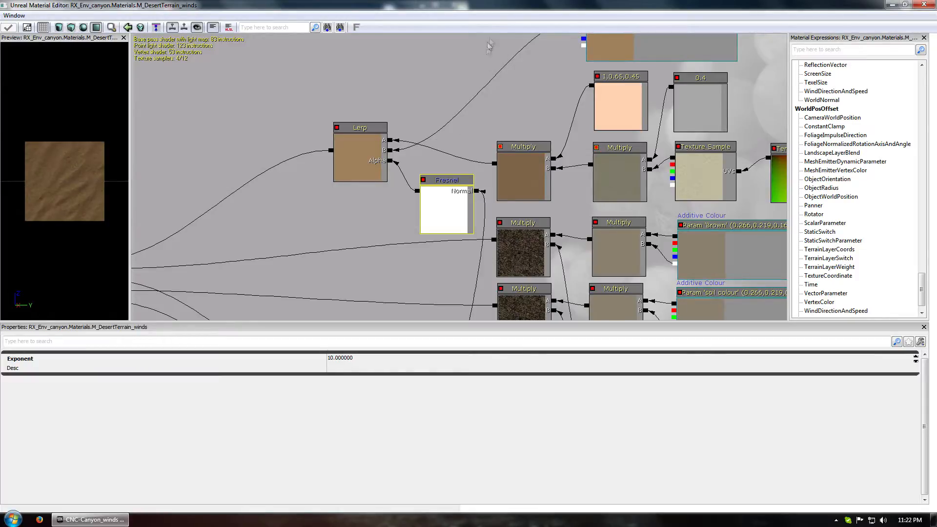
{"action": "left_click_drag", "start_coordinate": [498, 111], "coordinate": [463, 89]}
Shrink the Material Editor beside the level viewport and examine the Fresnel shading on the dunes from several viewing angles
{"action": "left_click_drag", "start_coordinate": [467, 5], "coordinate": [631, 33]}
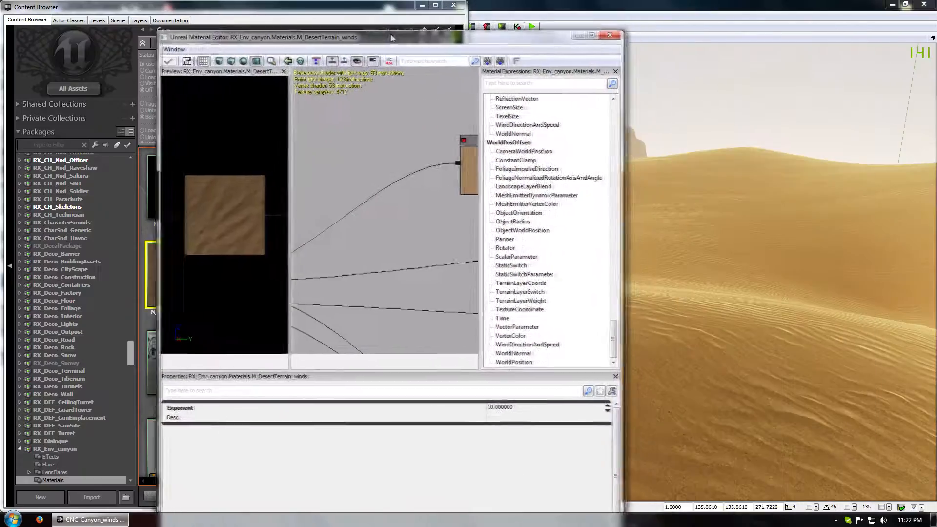
{"action": "middle_click_drag", "start_coordinate": [818, 224], "coordinate": [821, 229]}
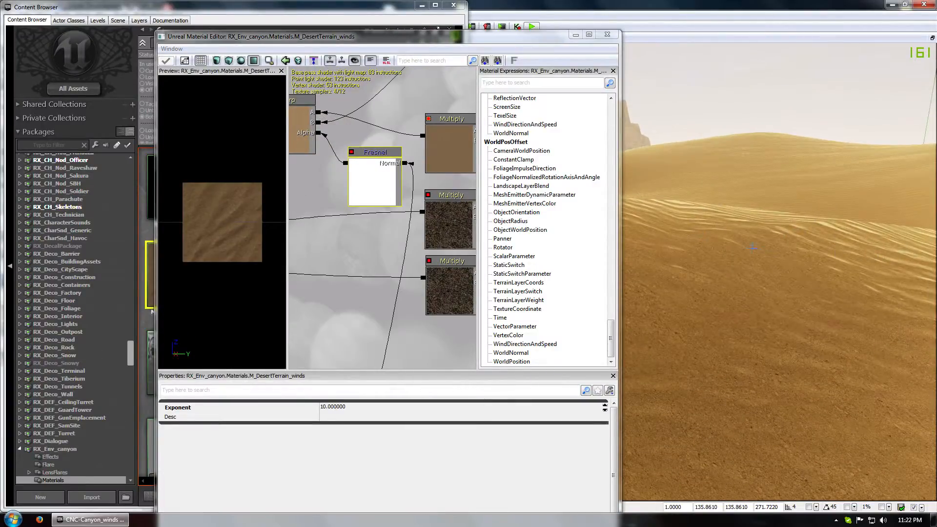
{"action": "right_click_drag", "start_coordinate": [753, 247], "coordinate": [743, 243]}
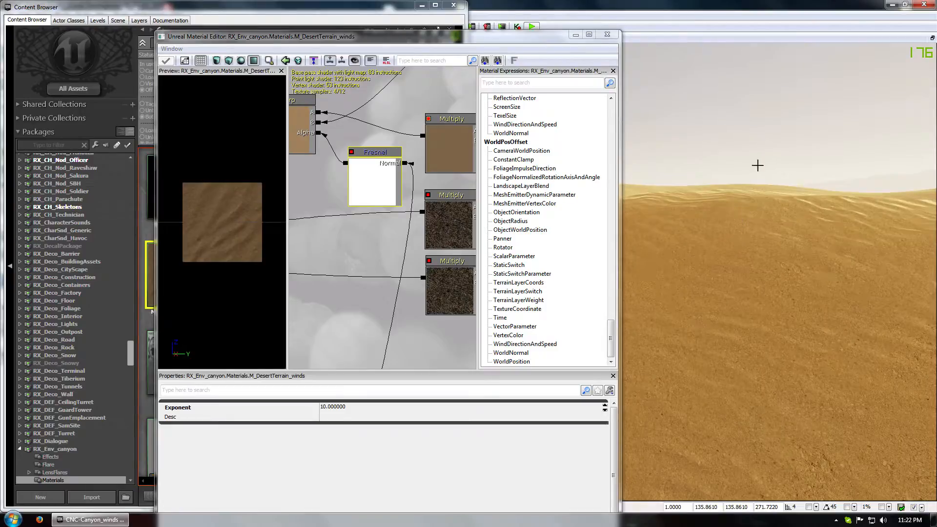
{"action": "right_click_drag", "start_coordinate": [730, 174], "coordinate": [765, 283]}
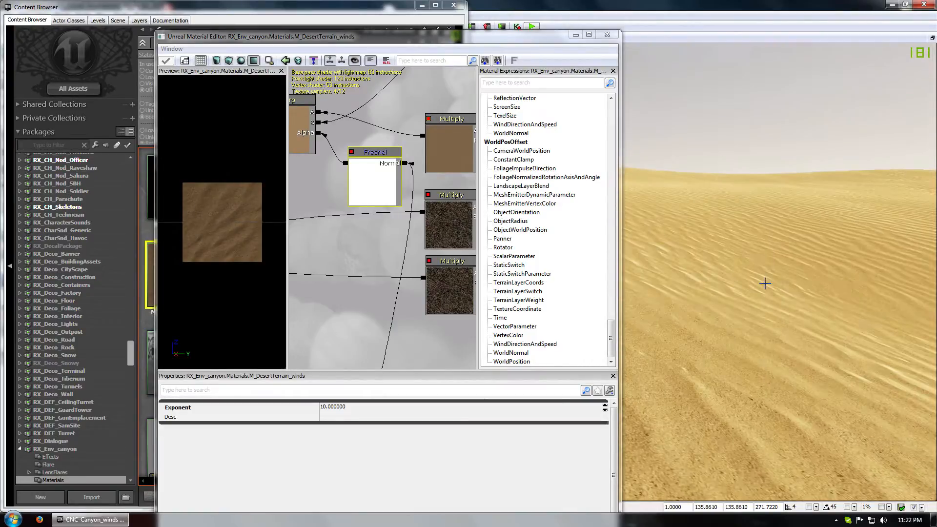
{"action": "left_click_drag", "start_coordinate": [494, 38], "coordinate": [383, 22]}
{"action": "right_click_drag", "start_coordinate": [695, 324], "coordinate": [625, 284]}
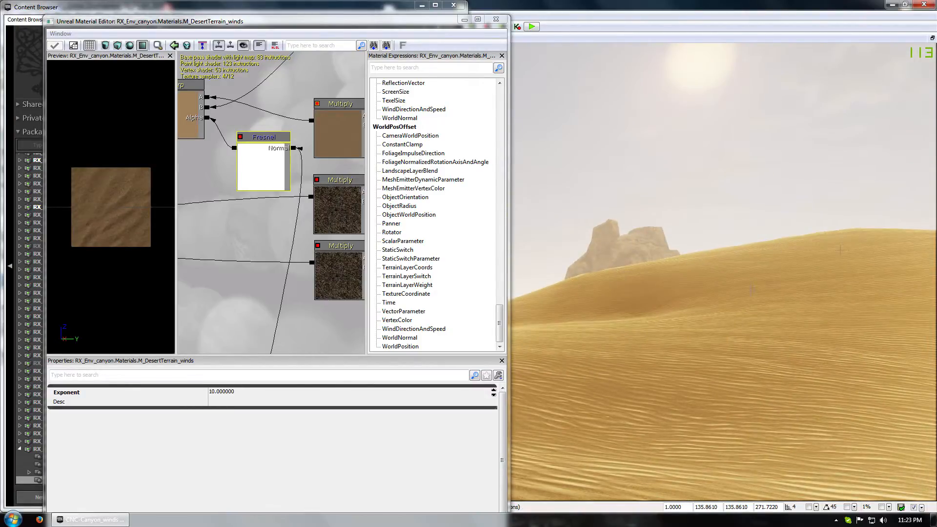
{"action": "right_click_drag", "start_coordinate": [847, 237], "coordinate": [680, 288]}
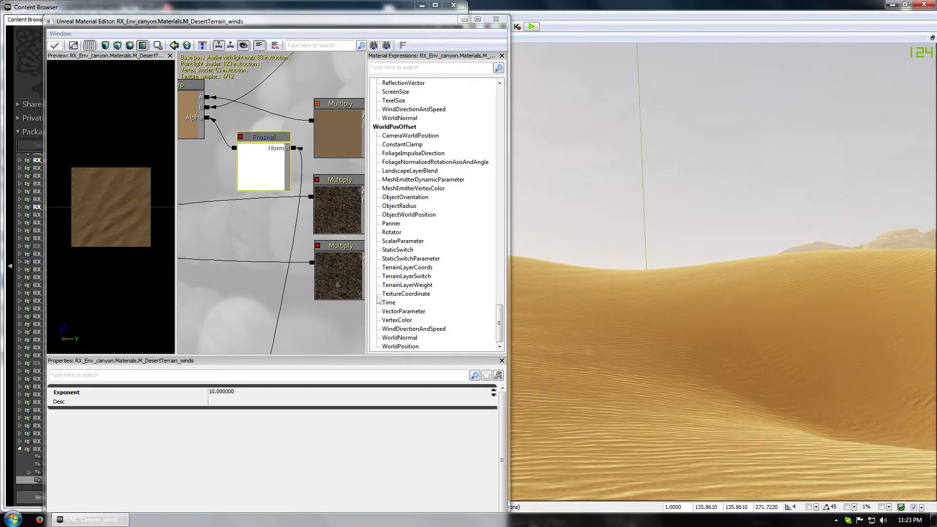
Trace the Fresnel node's Normal input down to the Add node that combines the sand normal maps, and return to the Lerp
{"action": "left_click_drag", "start_coordinate": [256, 241], "coordinate": [204, 201]}
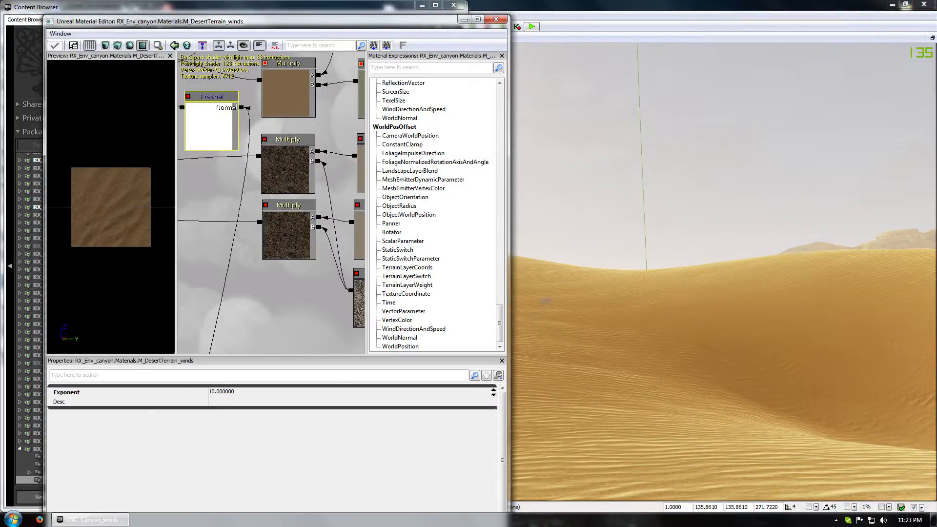
{"action": "left_click_drag", "start_coordinate": [272, 216], "coordinate": [271, 104]}
{"action": "scroll", "coordinate": [277, 214], "scroll_direction": "down", "scroll_amount": 9}
{"action": "left_click_drag", "start_coordinate": [276, 313], "coordinate": [298, 274]}
{"action": "scroll", "coordinate": [267, 233], "scroll_direction": "up", "scroll_amount": 6}
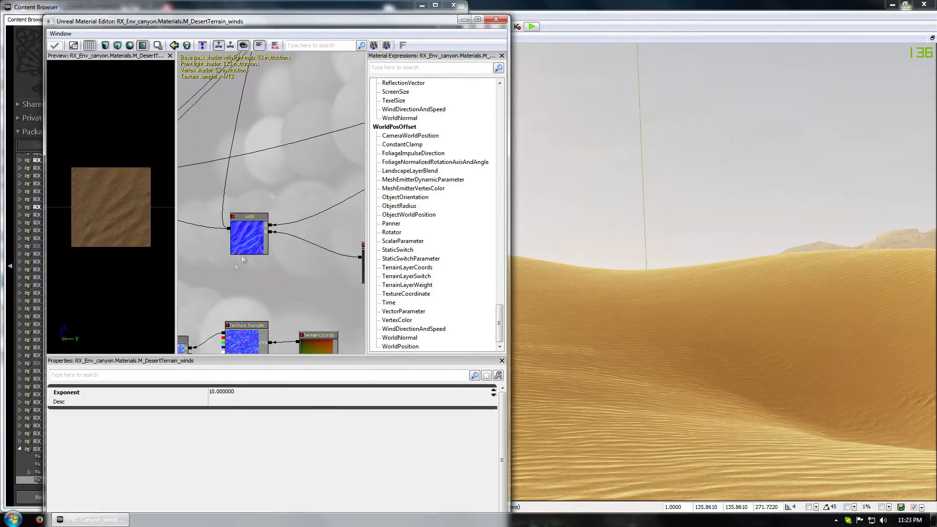
{"action": "mouse_move", "coordinate": [291, 298]}
{"action": "left_mouse_down"}
{"action": "mouse_move", "coordinate": [290, 309]}
{"action": "mouse_move", "coordinate": [276, 312]}
{"action": "mouse_move", "coordinate": [291, 295]}
{"action": "left_mouse_up"}
{"action": "left_click", "coordinate": [209, 246]}
{"action": "left_click", "coordinate": [275, 273]}
{"action": "scroll", "coordinate": [210, 261], "scroll_direction": "up", "scroll_amount": 2}
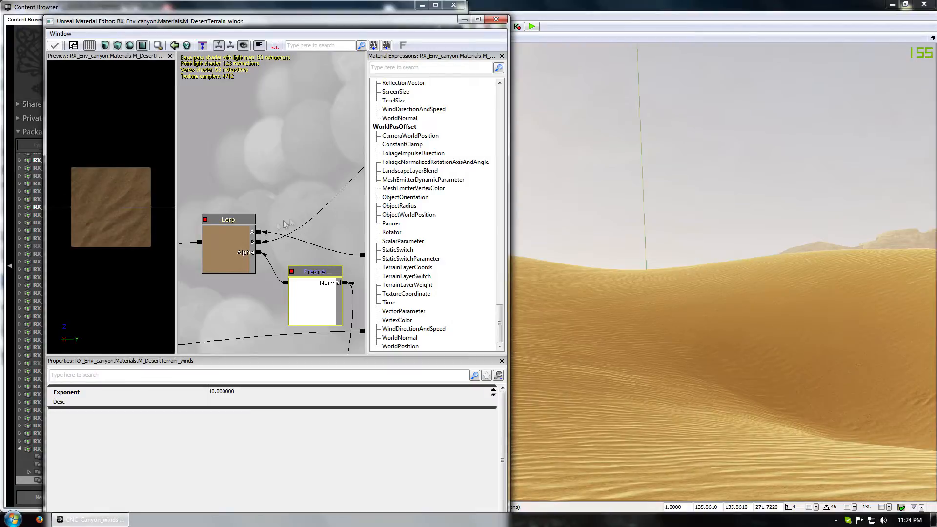
Examine the Lerp's two colour inputs, the sand texture Multiply chain and the 'Fresnel Colour' parameter
{"action": "left_click_drag", "start_coordinate": [285, 223], "coordinate": [285, 210]}
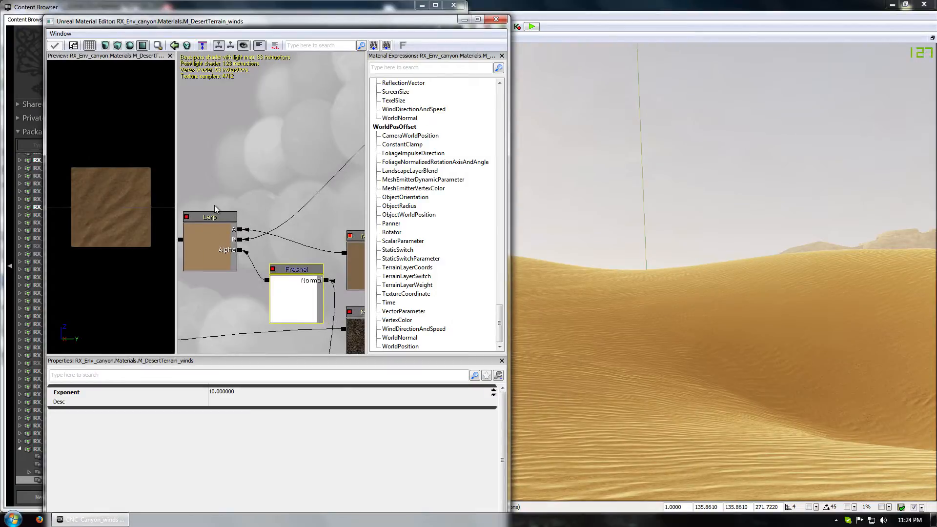
{"action": "left_click_drag", "start_coordinate": [316, 244], "coordinate": [219, 217]}
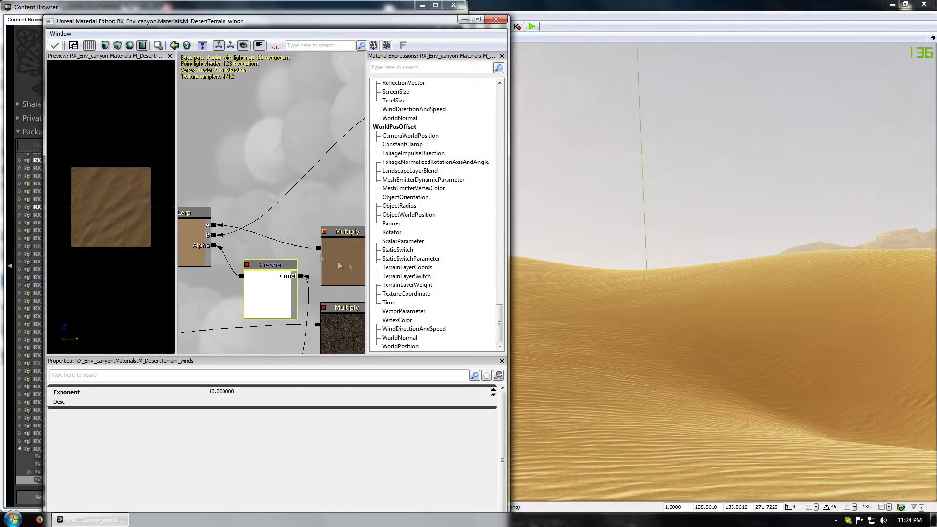
{"action": "left_click_drag", "start_coordinate": [350, 151], "coordinate": [257, 292]}
{"action": "left_click_drag", "start_coordinate": [314, 277], "coordinate": [263, 202]}
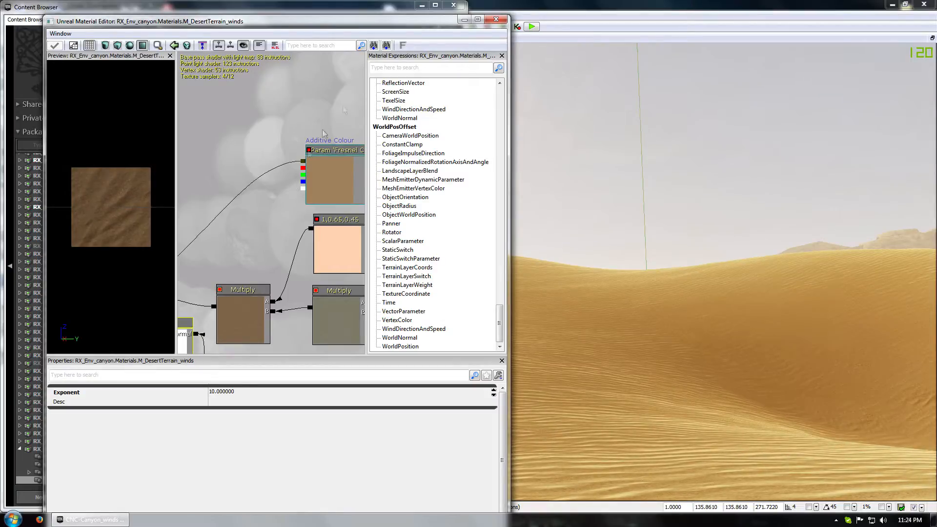
{"action": "left_click_drag", "start_coordinate": [238, 129], "coordinate": [244, 150]}
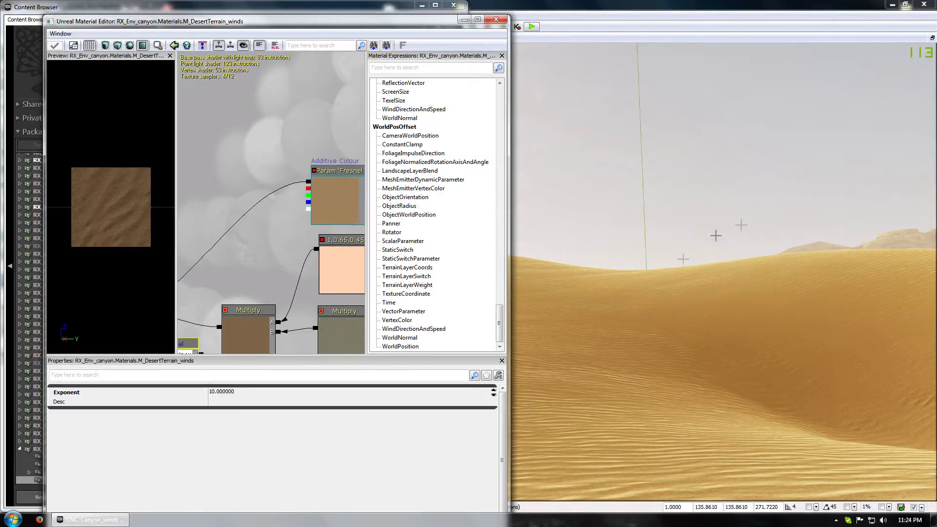
Examine the sand shading around the canyon's base buildings, and close the Material Editor and the Content Browser
{"action": "left_click_drag", "start_coordinate": [654, 229], "coordinate": [665, 229]}
{"action": "right_click_drag", "start_coordinate": [665, 228], "coordinate": [765, 162]}
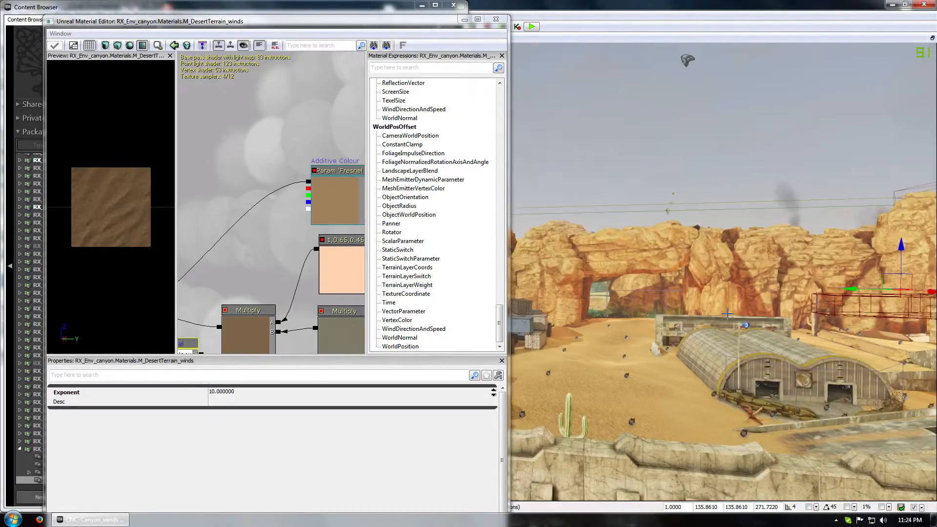
{"action": "right_click_drag", "start_coordinate": [722, 304], "coordinate": [669, 295]}
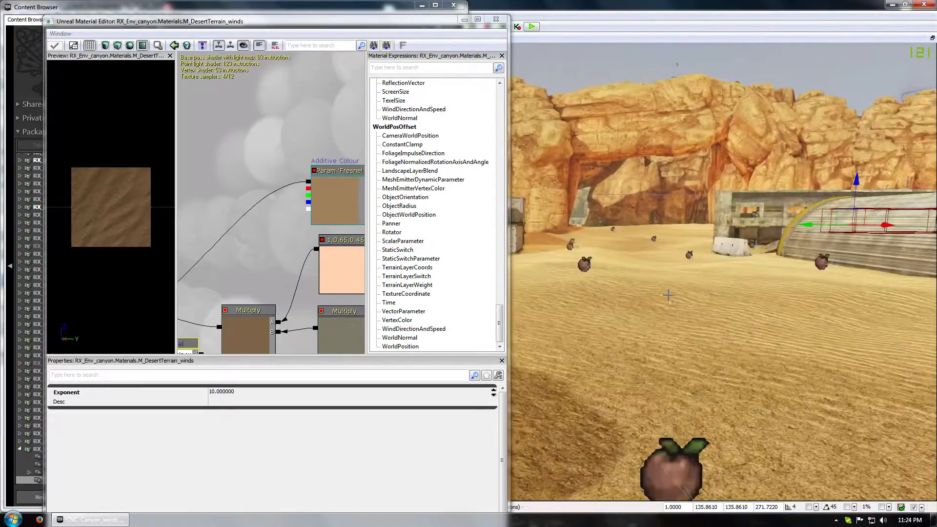
{"action": "left_click", "coordinate": [496, 19]}
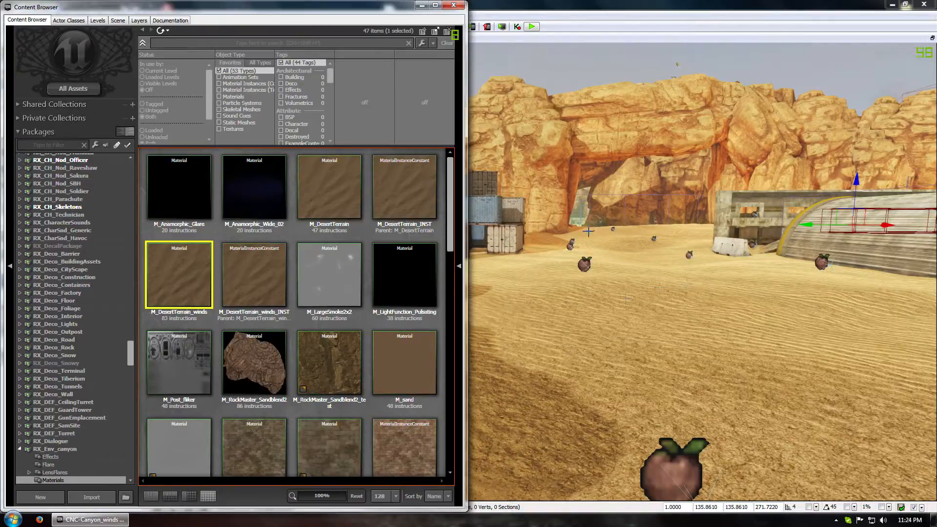
{"action": "left_click", "coordinate": [453, 4]}
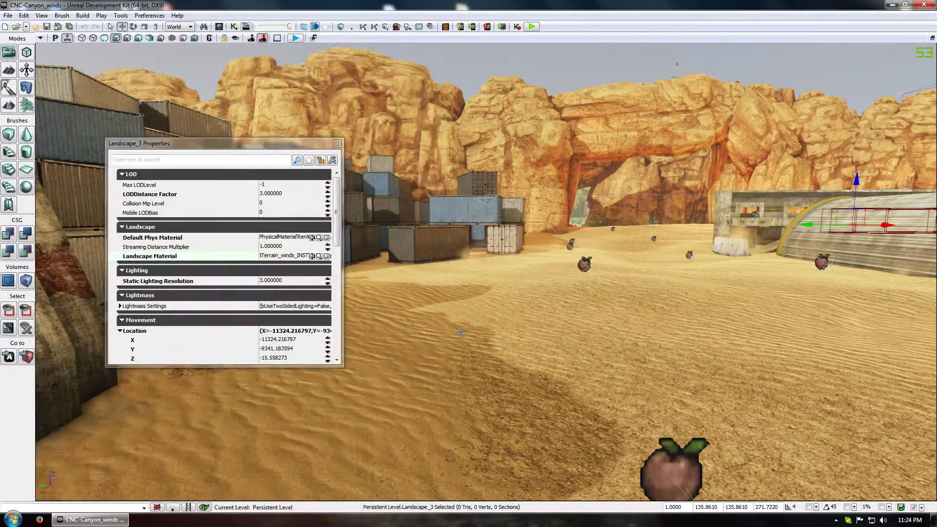
Close the landscape's properties and examine the sand and gravel patches from the container yard to the rock arch and refinery
{"action": "left_click_drag", "start_coordinate": [484, 343], "coordinate": [542, 318]}
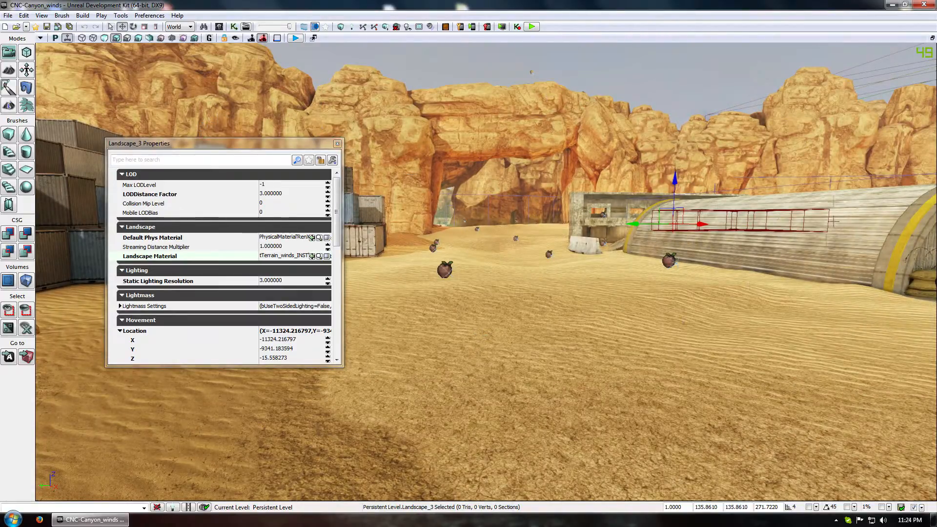
{"action": "left_click", "coordinate": [337, 144]}
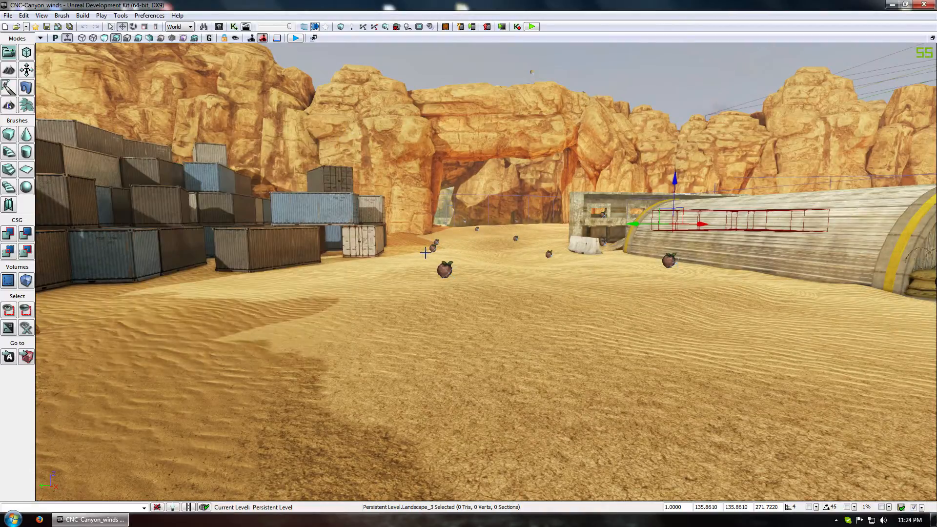
{"action": "mouse_move", "coordinate": [428, 255]}
{"action": "right_mouse_down"}
{"action": "mouse_move", "coordinate": [424, 273]}
{"action": "mouse_move", "coordinate": [424, 230]}
{"action": "mouse_move", "coordinate": [424, 313]}
{"action": "mouse_move", "coordinate": [424, 249]}
{"action": "right_mouse_up"}
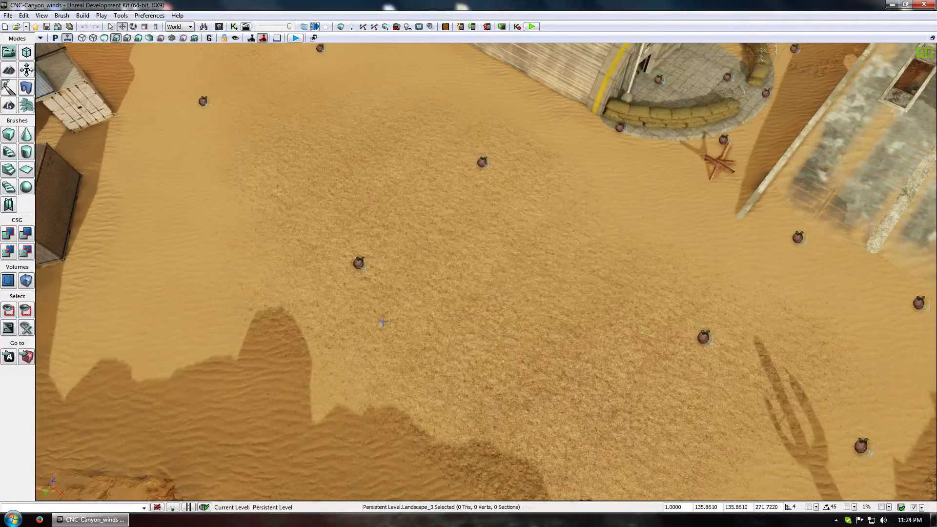
{"action": "left_click_drag", "start_coordinate": [383, 321], "coordinate": [410, 349]}
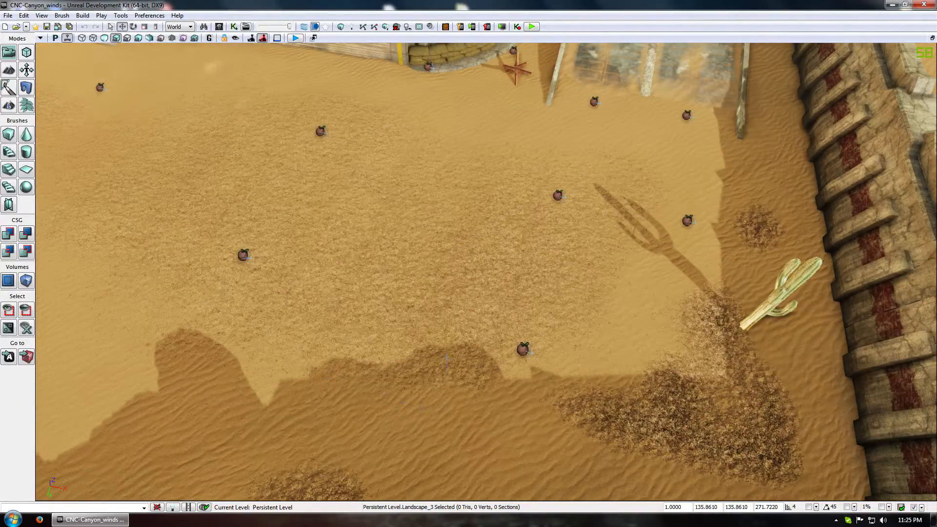
{"action": "right_click_drag", "start_coordinate": [447, 360], "coordinate": [662, 205]}
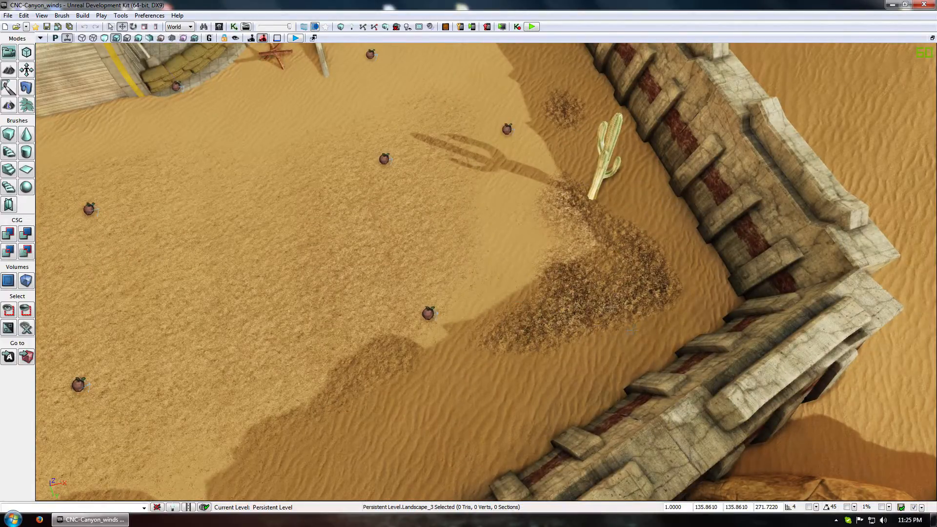
{"action": "right_click_drag", "start_coordinate": [491, 301], "coordinate": [332, 190]}
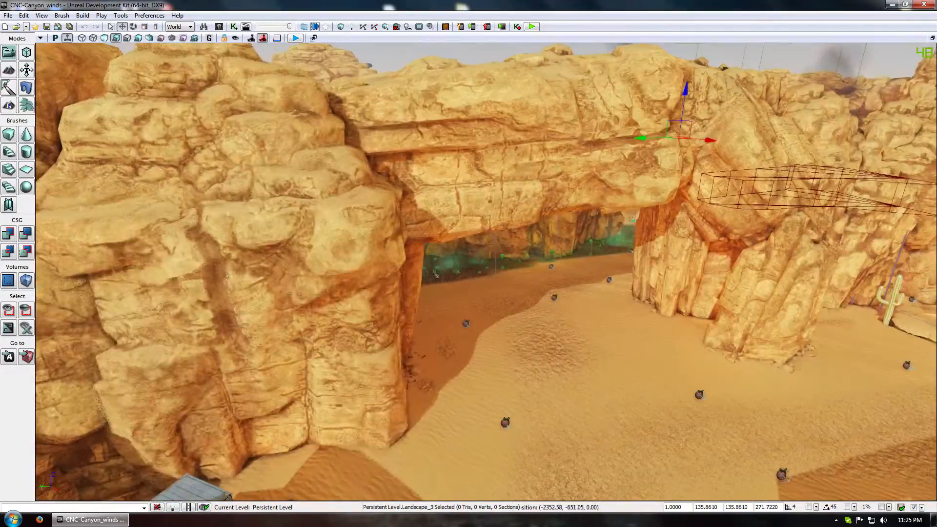
{"action": "right_click_drag", "start_coordinate": [468, 271], "coordinate": [581, 264]}
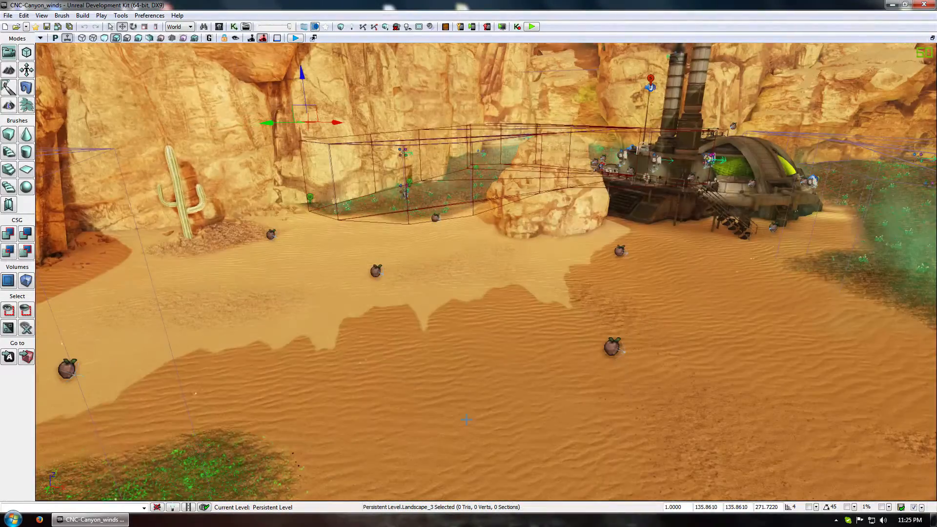
Open landscape editing, review its paint tools, brush settings and target layer options, and close it
{"action": "left_click", "coordinate": [12, 109]}
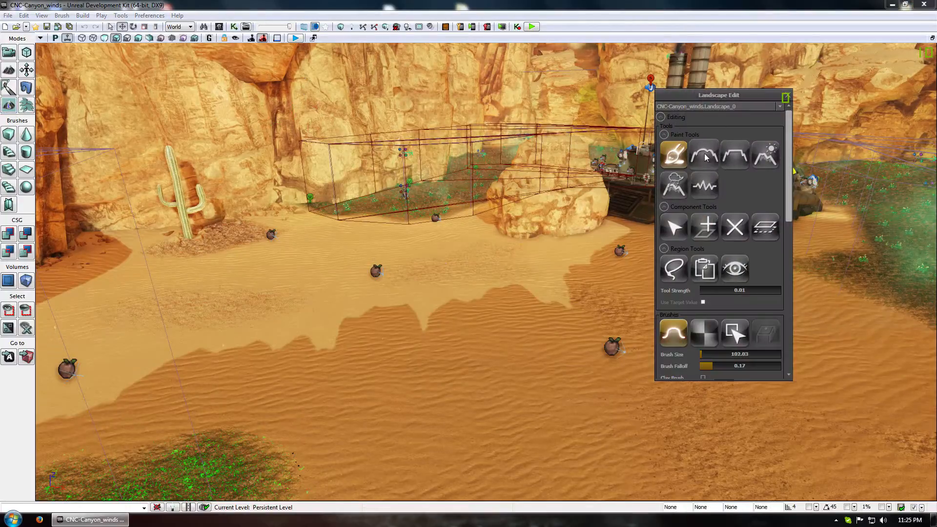
{"action": "left_click", "coordinate": [705, 156]}
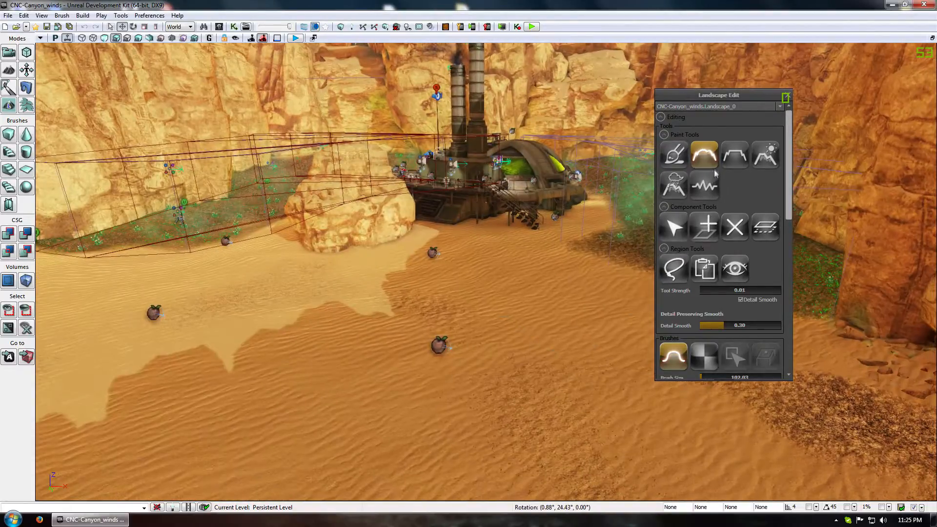
{"action": "left_click", "coordinate": [674, 155]}
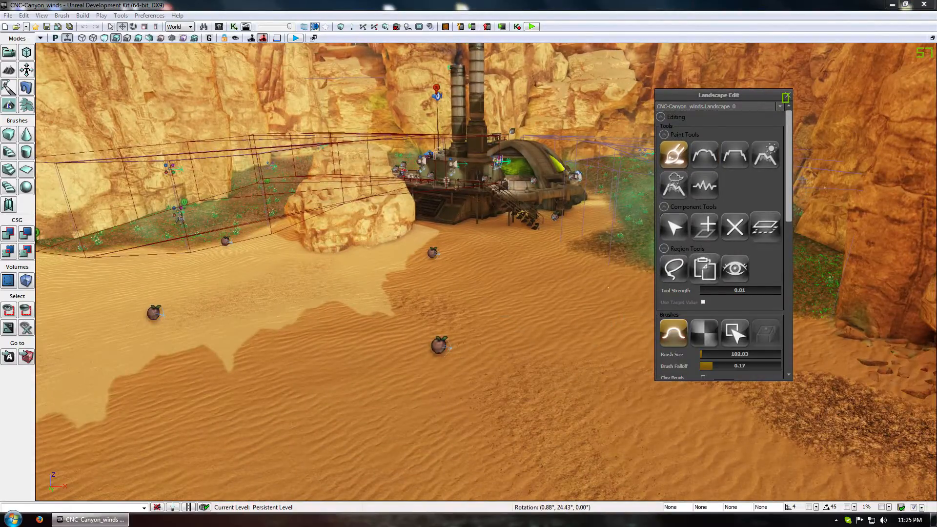
{"action": "scroll", "coordinate": [687, 222], "scroll_direction": "down", "scroll_amount": 3}
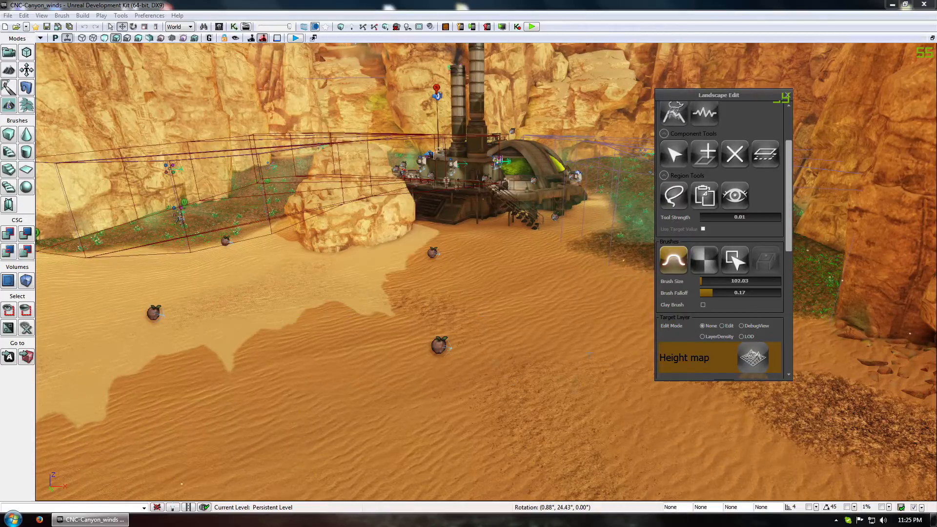
{"action": "left_click", "coordinate": [786, 96]}
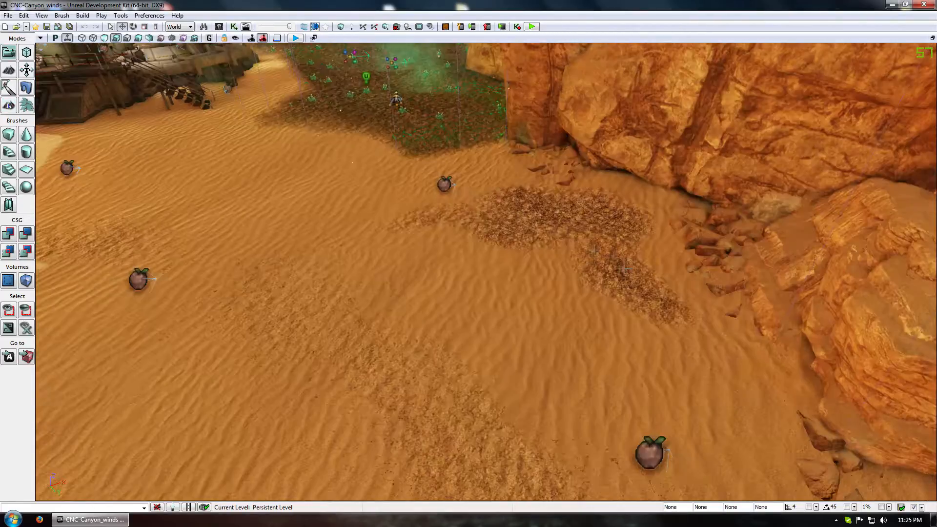
Look over the open dunes and gravel patches, and show the RX_Env_canyon package's Mesh group in the Content Browser
{"action": "left_click_drag", "start_coordinate": [384, 209], "coordinate": [552, 287]}
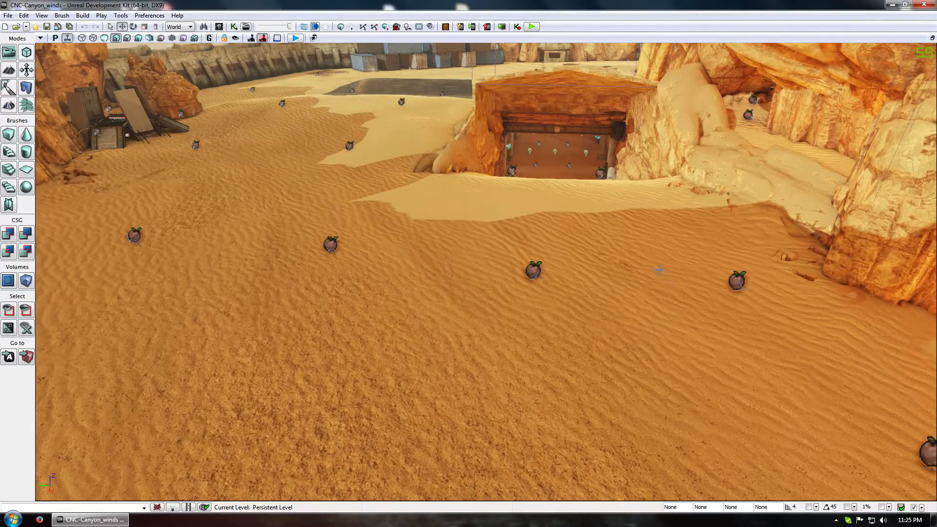
{"action": "left_click_drag", "start_coordinate": [661, 271], "coordinate": [507, 352]}
{"action": "left_click_drag", "start_coordinate": [507, 272], "coordinate": [653, 277]}
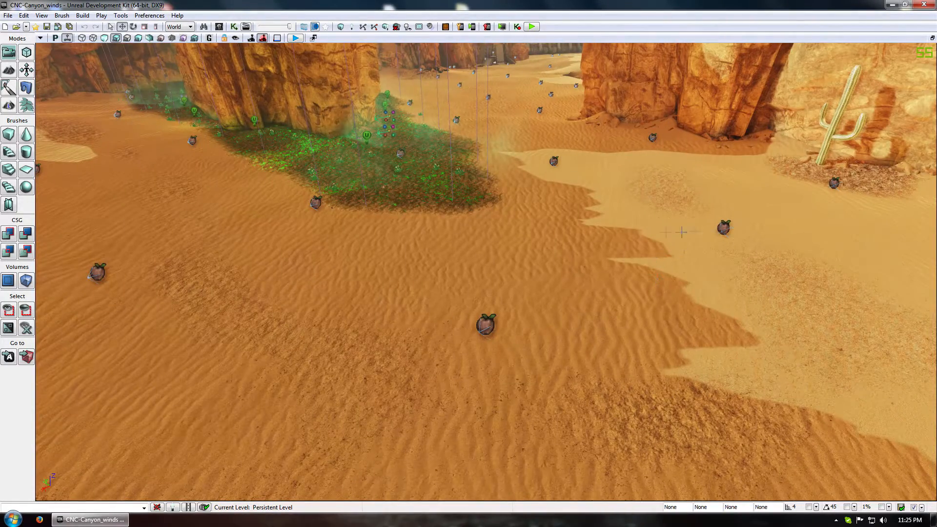
{"action": "mouse_move", "coordinate": [636, 236]}
{"action": "left_mouse_down"}
{"action": "mouse_move", "coordinate": [620, 317]}
{"action": "mouse_move", "coordinate": [636, 236]}
{"action": "left_mouse_up"}
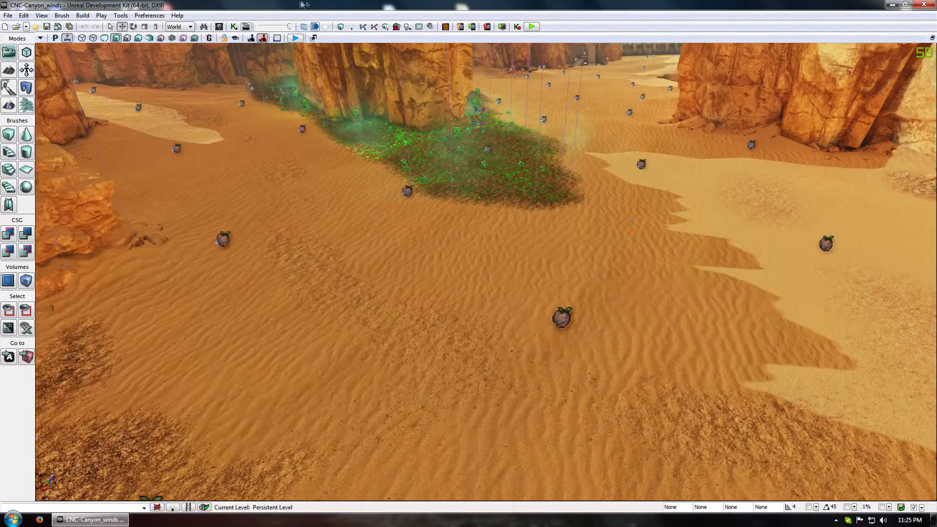
{"action": "left_click", "coordinate": [219, 26]}
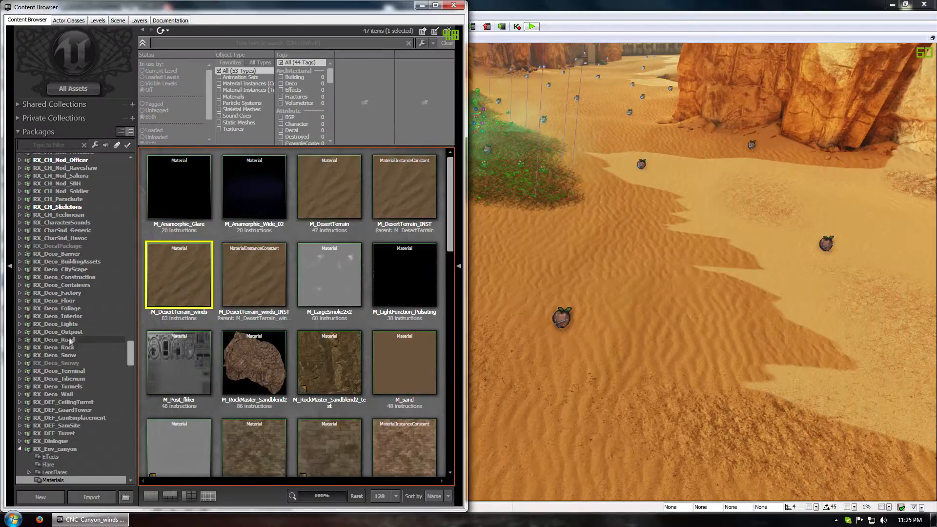
{"action": "scroll", "coordinate": [51, 391], "scroll_direction": "down", "scroll_amount": 2}
{"action": "left_click", "coordinate": [52, 441]}
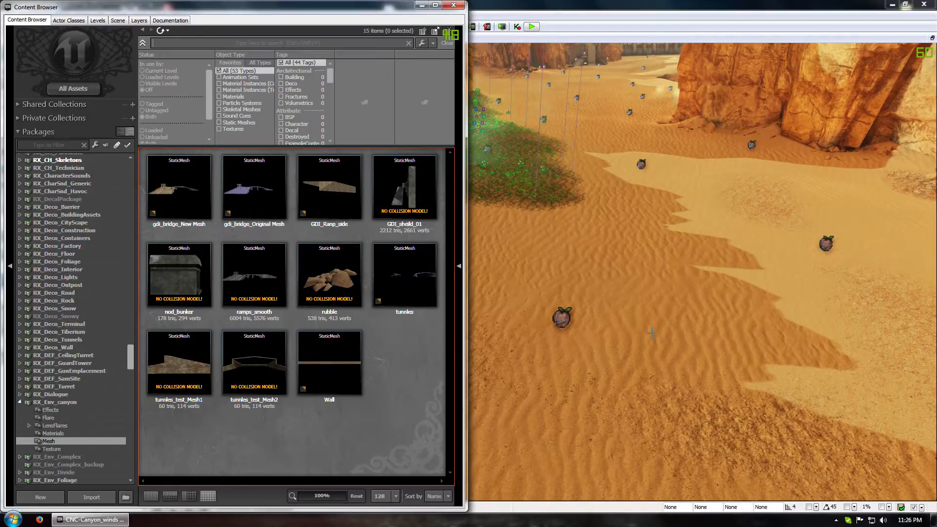
Search all assets for "grass", filter to static meshes, and select Divide_DesertGrassA, Divide_DesertGrassB and Divide_DesertGrassC
{"action": "key", "text": "ctrl+shift+f"}
{"action": "type", "text": "grass"}
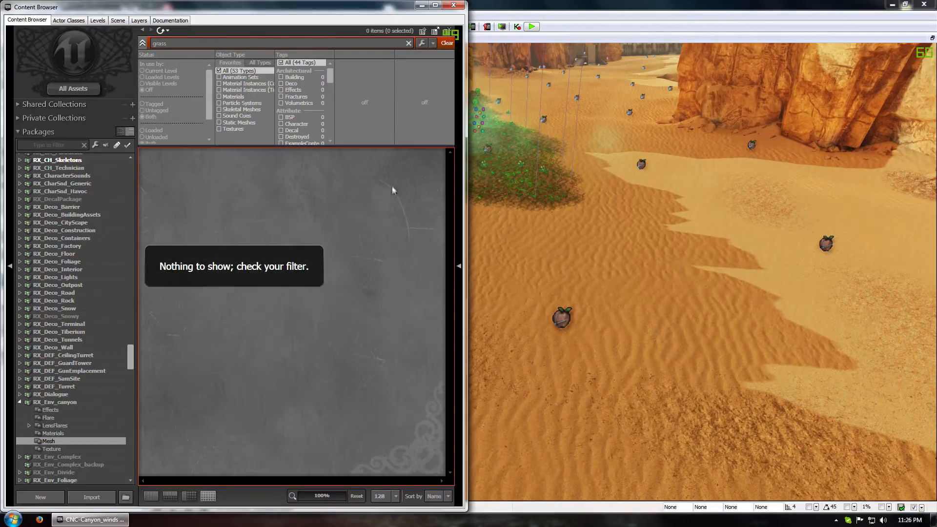
{"action": "left_click", "coordinate": [73, 89]}
{"action": "left_click", "coordinate": [238, 123]}
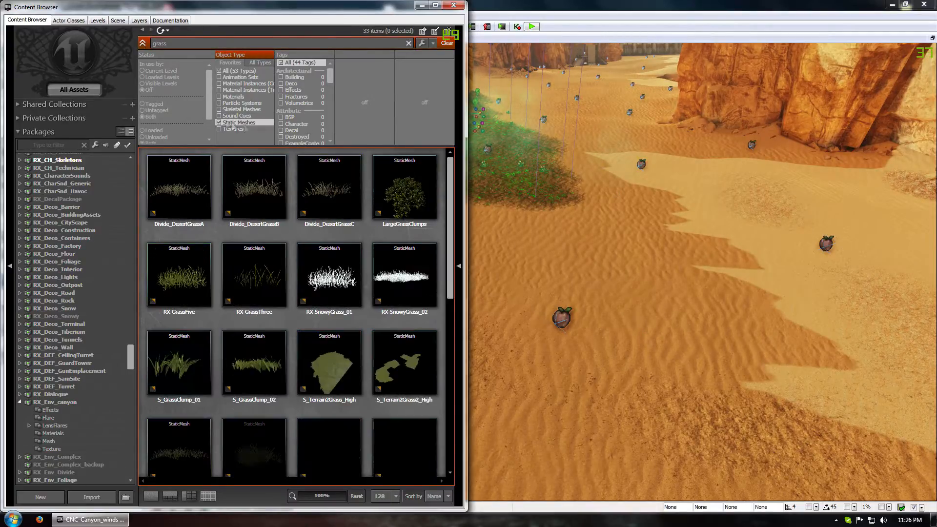
{"action": "left_click", "coordinate": [208, 194]}
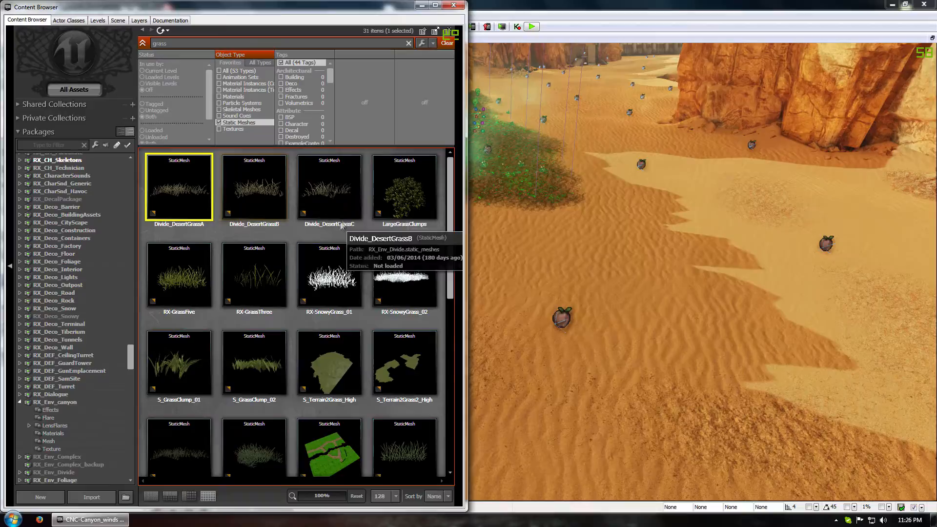
{"action": "left_click", "coordinate": [346, 196], "text": "shift"}
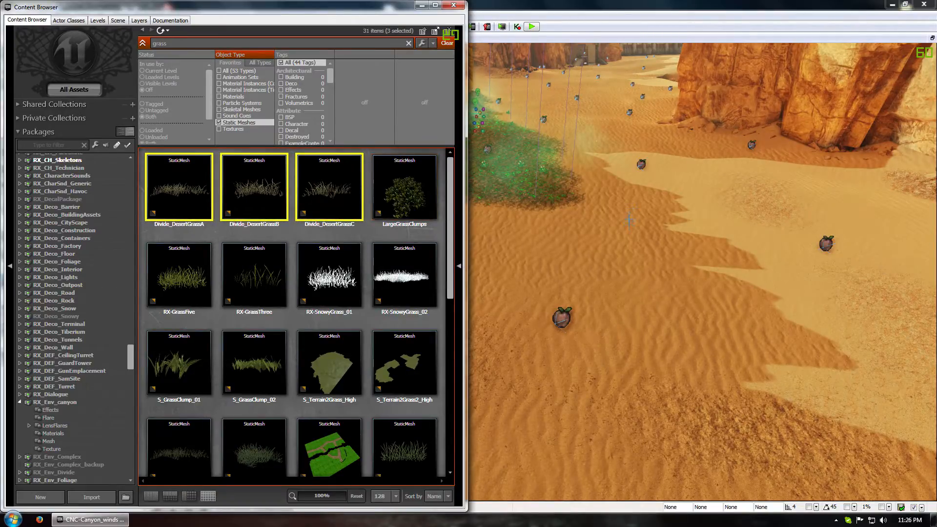
Start a copy of the three selected desert grass meshes with RX_Env_canyon as the package and "mesh" as the grouping
{"action": "right_click_drag", "start_coordinate": [627, 219], "coordinate": [591, 229]}
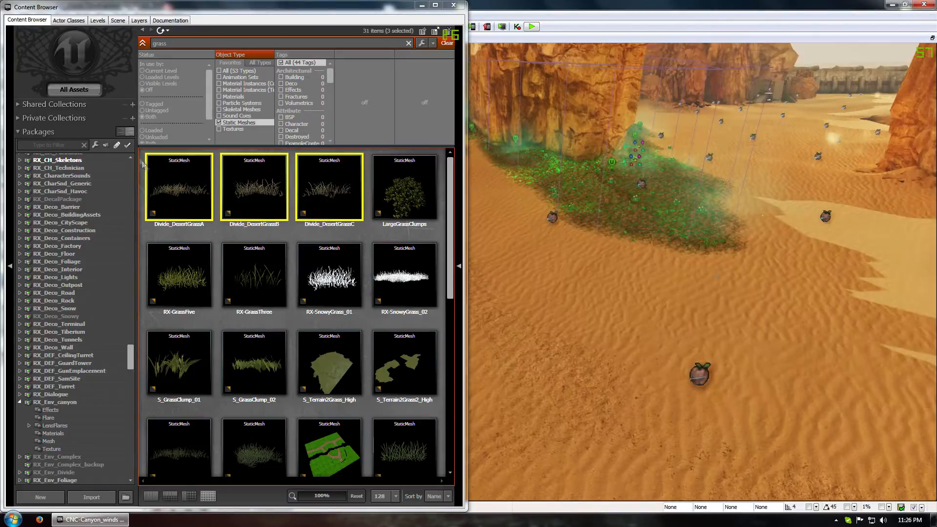
{"action": "right_click", "coordinate": [168, 180]}
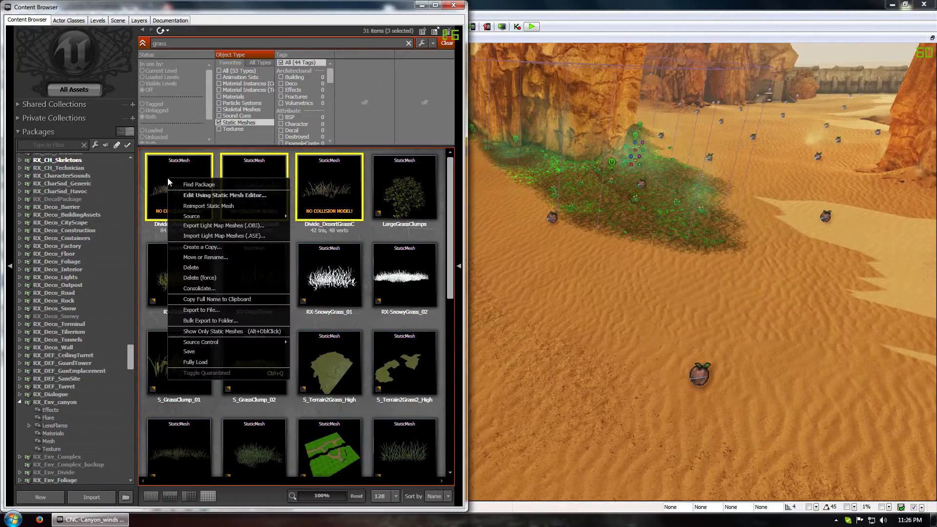
{"action": "left_click", "coordinate": [202, 247]}
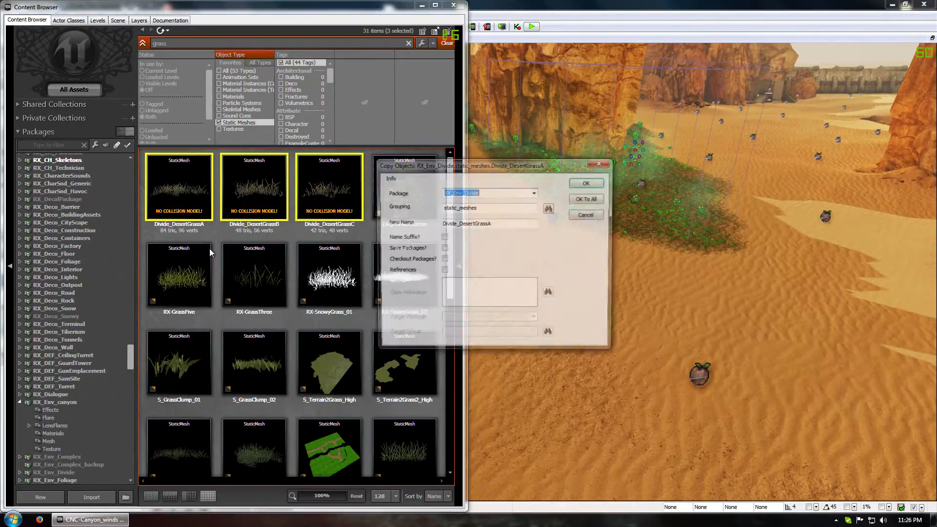
{"action": "left_click_drag", "start_coordinate": [501, 192], "coordinate": [473, 193]}
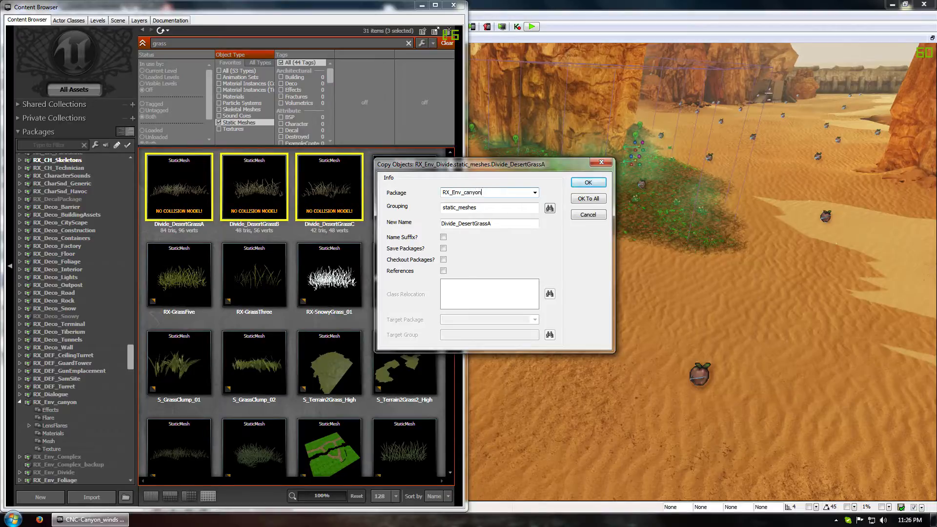
{"action": "left_click", "coordinate": [535, 193]}
{"action": "left_click", "coordinate": [502, 202]}
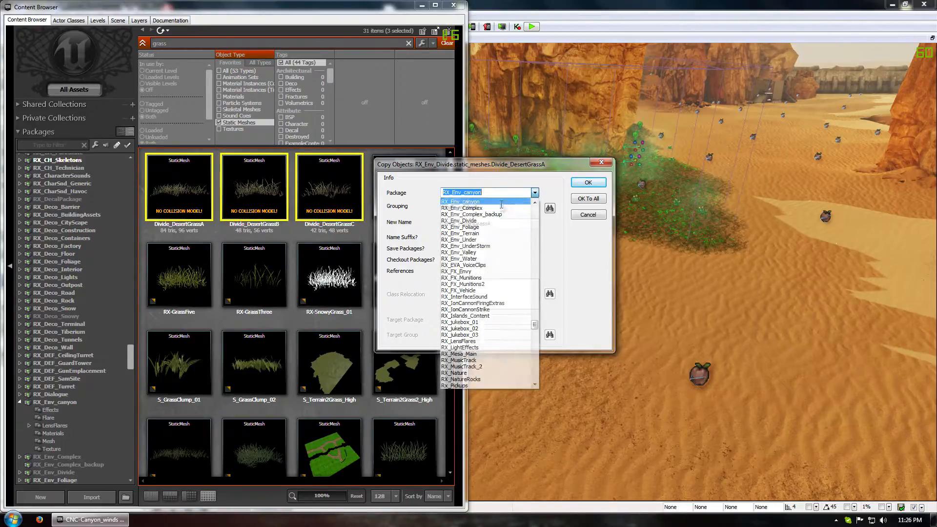
{"action": "left_click_drag", "start_coordinate": [459, 207], "coordinate": [387, 212]}
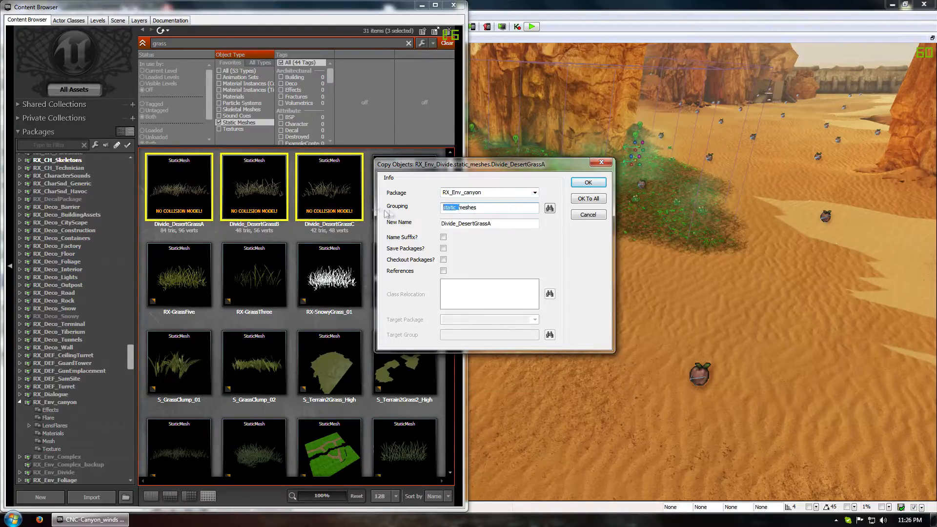
{"action": "key", "text": "BackSpace"}
{"action": "left_click", "coordinate": [462, 223]}
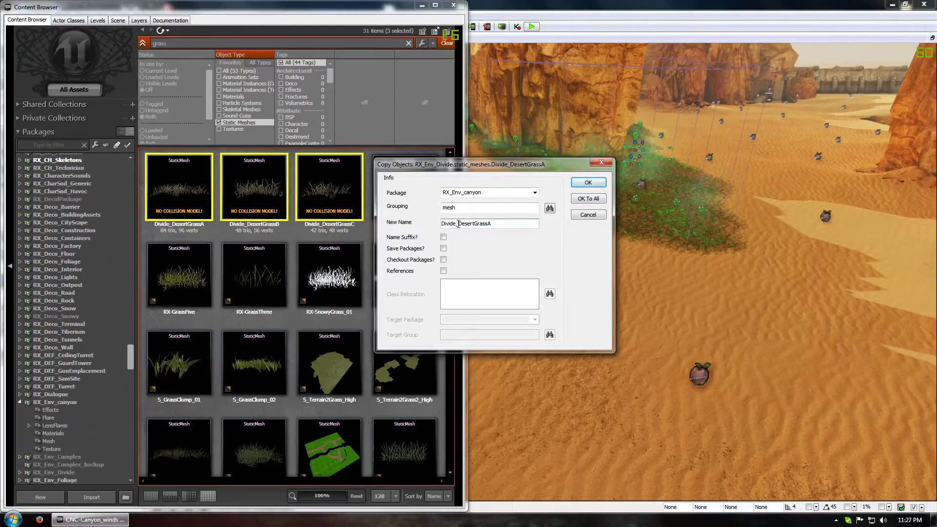
Name the grass mesh copies DesertGrassA, DesertGrassB and DesertGrassC, and finish copying them
{"action": "left_click_drag", "start_coordinate": [459, 225], "coordinate": [438, 222]}
{"action": "key", "text": "BackSpace"}
{"action": "left_click", "coordinate": [589, 199]}
{"action": "left_click_drag", "start_coordinate": [459, 227], "coordinate": [440, 223]}
{"action": "key", "text": "BackSpace"}
{"action": "left_click", "coordinate": [589, 199]}
{"action": "key", "text": "BackSpace"}
{"action": "left_click", "coordinate": [588, 183]}
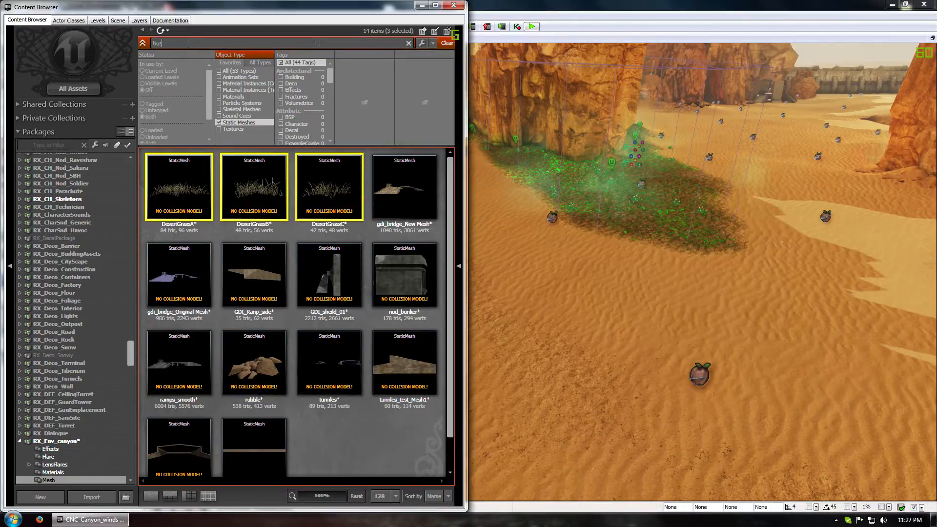
Search all static meshes for "bush", browse the bush models, and select Waste_Bush
{"action": "type", "text": "h"}
{"action": "left_click", "coordinate": [62, 90]}
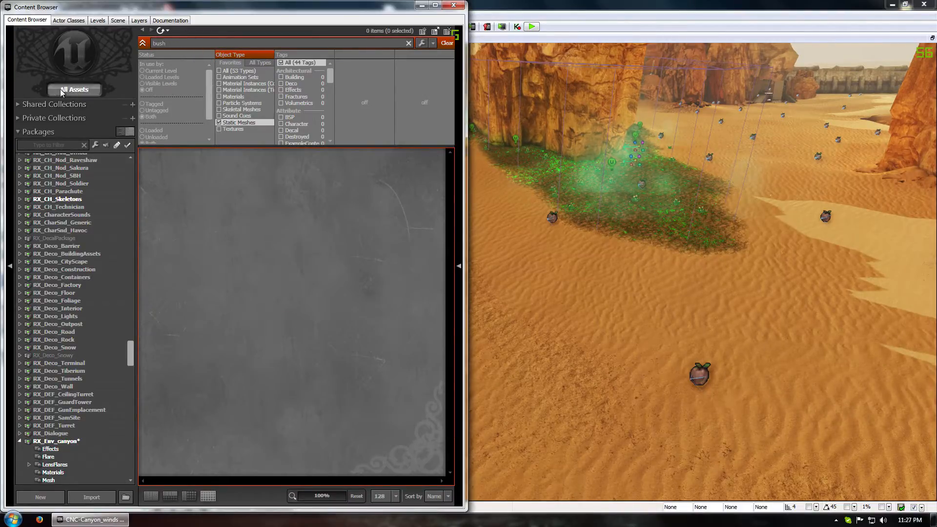
{"action": "scroll", "coordinate": [339, 258], "scroll_direction": "down", "scroll_amount": 2}
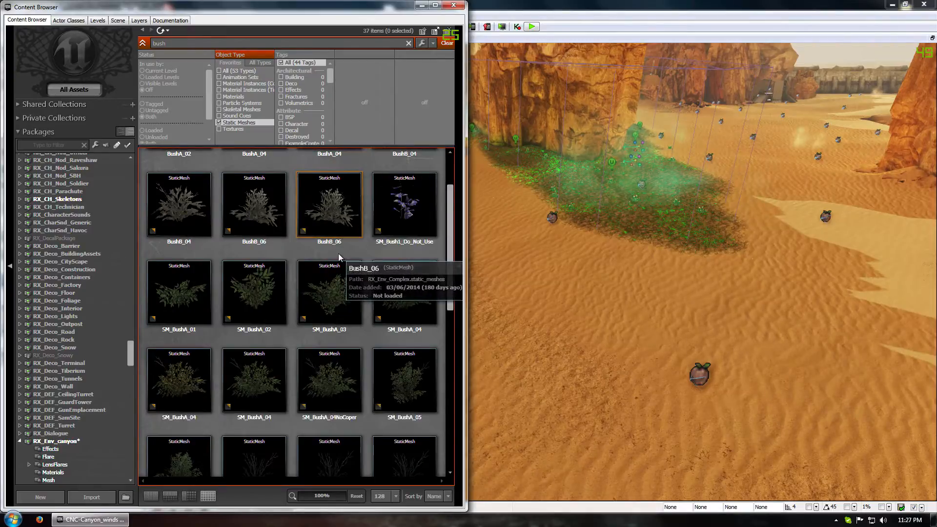
{"action": "scroll", "coordinate": [341, 293], "scroll_direction": "down", "scroll_amount": 5}
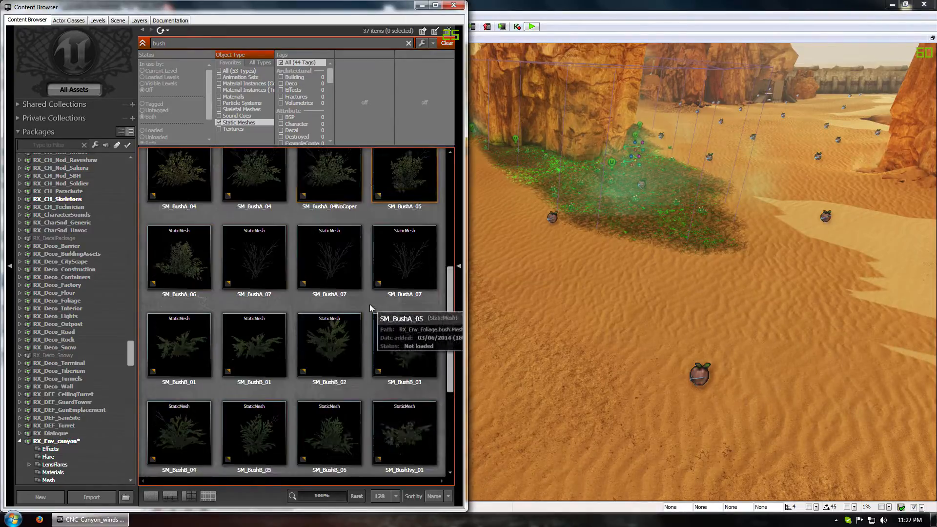
{"action": "scroll", "coordinate": [370, 309], "scroll_direction": "down", "scroll_amount": 2}
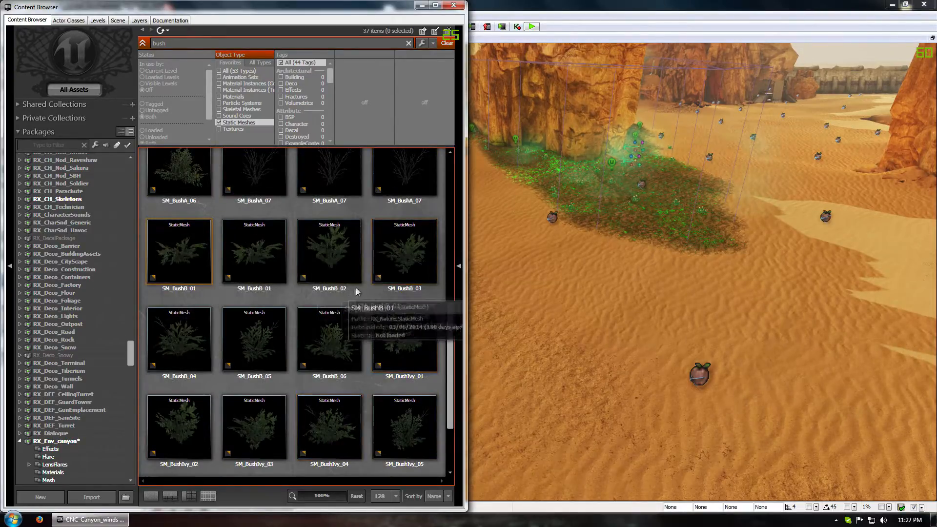
{"action": "scroll", "coordinate": [356, 292], "scroll_direction": "down", "scroll_amount": 3}
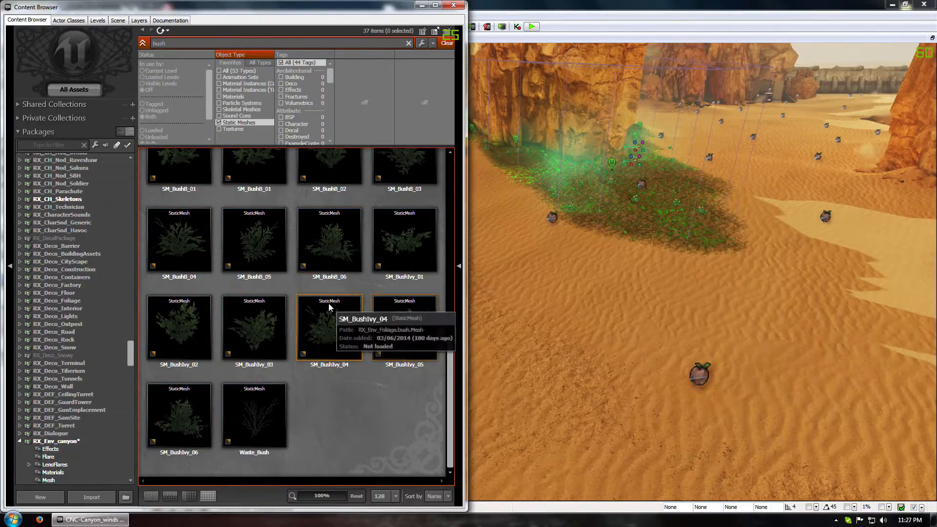
{"action": "left_click", "coordinate": [254, 415]}
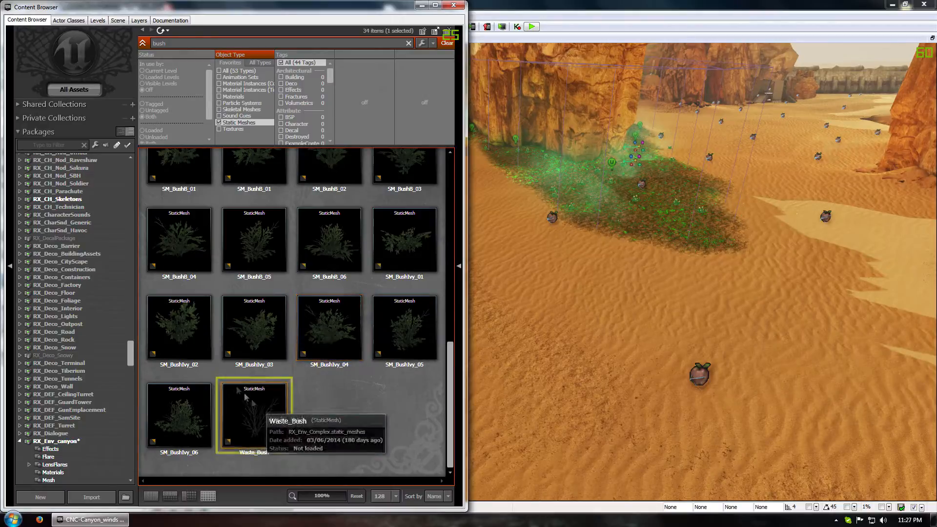
{"action": "scroll", "coordinate": [332, 397], "scroll_direction": "up", "scroll_amount": 1}
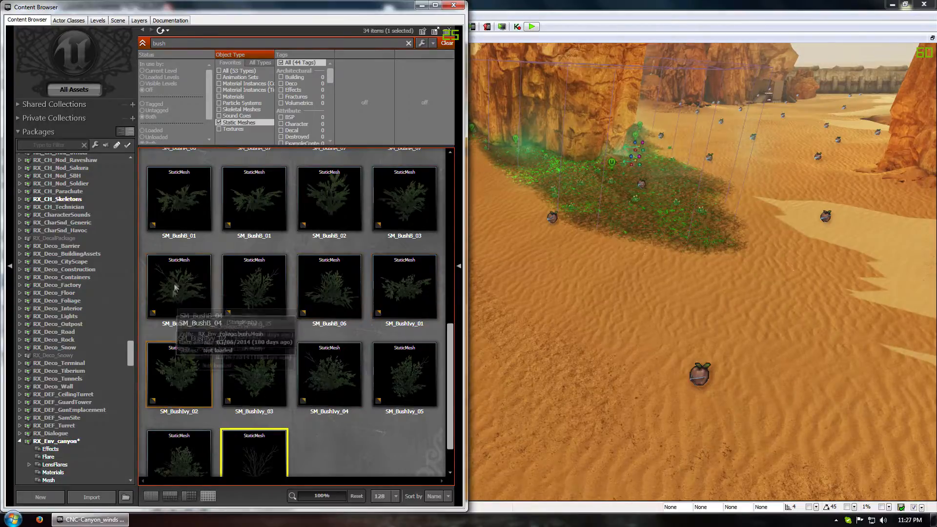
{"action": "left_click", "coordinate": [179, 361], "text": "shift"}
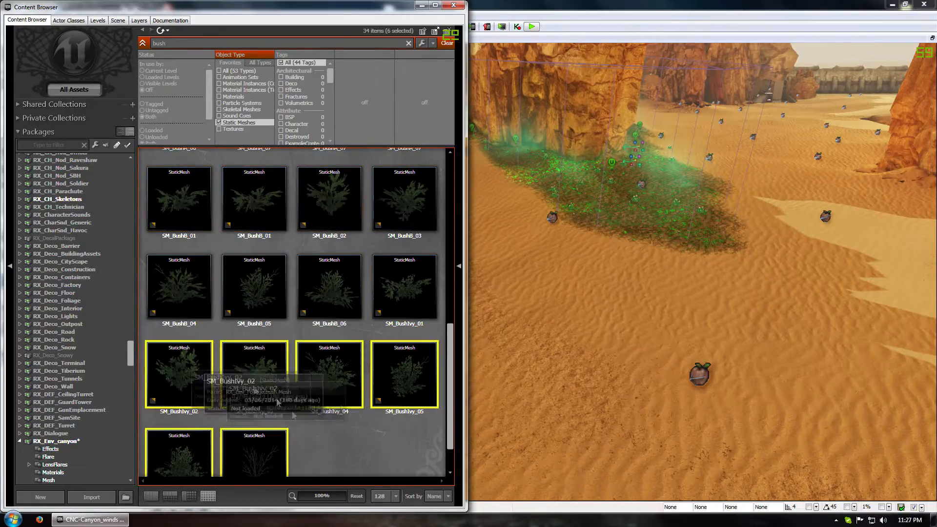
{"action": "scroll", "coordinate": [316, 426], "scroll_direction": "up", "scroll_amount": 1}
{"action": "scroll", "coordinate": [316, 427], "scroll_direction": "down", "scroll_amount": 2}
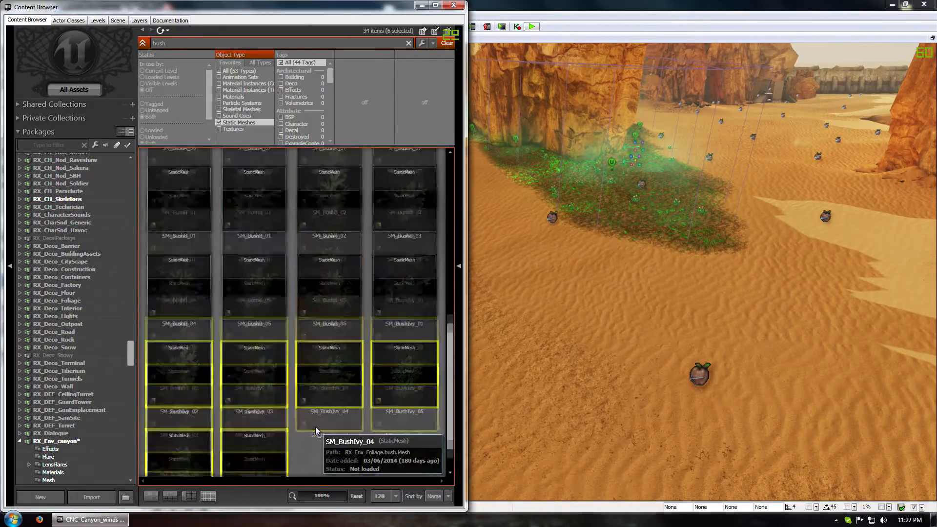
{"action": "scroll", "coordinate": [315, 427], "scroll_direction": "up", "scroll_amount": 3}
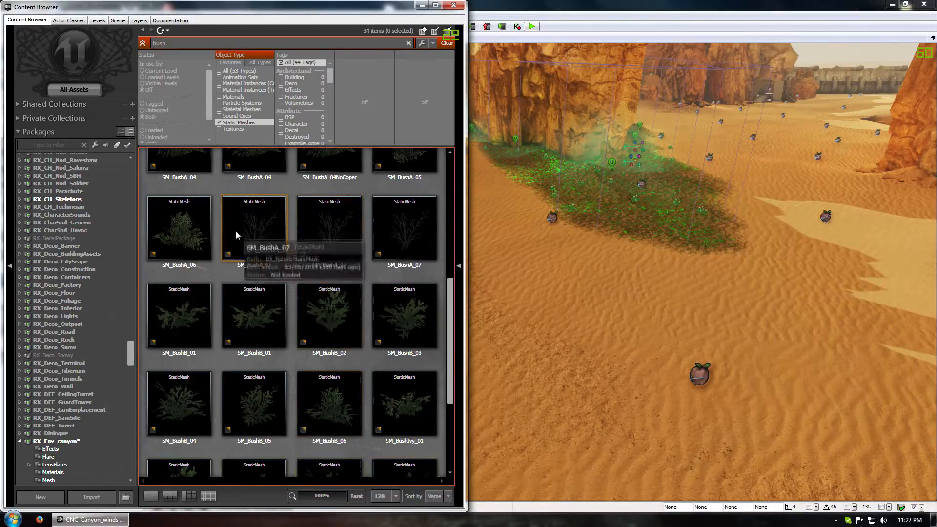
Select the bush meshes SM_BushA_01, SM_BushA_02, SM_BushA_03, SM_BushA_04NoCoper, SM_BushA_05, SM_BushA_06 and the first SM_BushA_07
{"action": "left_click", "coordinate": [272, 266]}
{"action": "scroll", "coordinate": [272, 267], "scroll_direction": "up", "scroll_amount": 1}
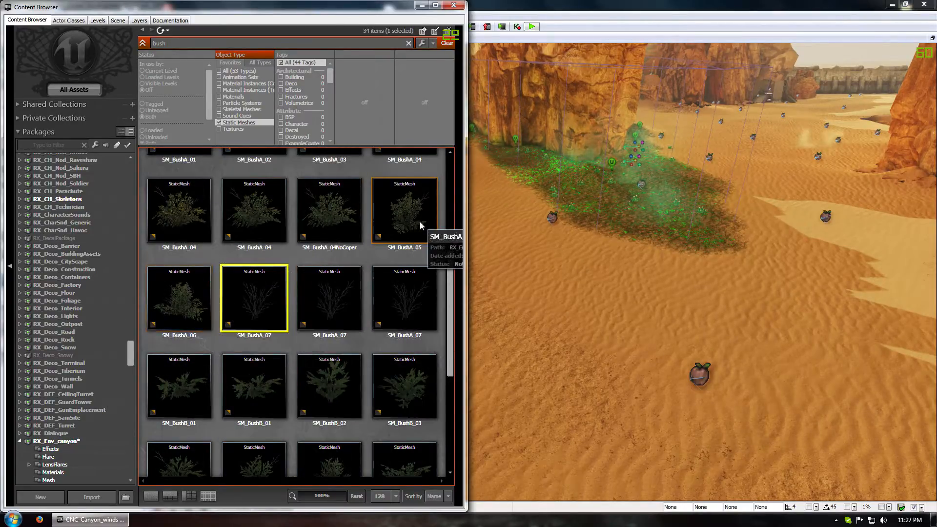
{"action": "scroll", "coordinate": [318, 263], "scroll_direction": "up", "scroll_amount": 1}
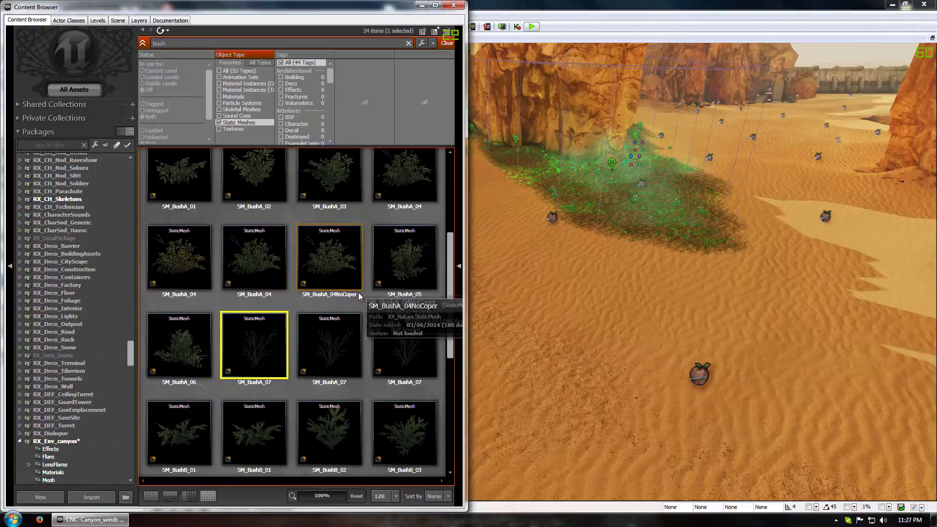
{"action": "left_click", "coordinate": [397, 256], "text": "shift"}
{"action": "left_click", "coordinate": [345, 263], "text": "shift"}
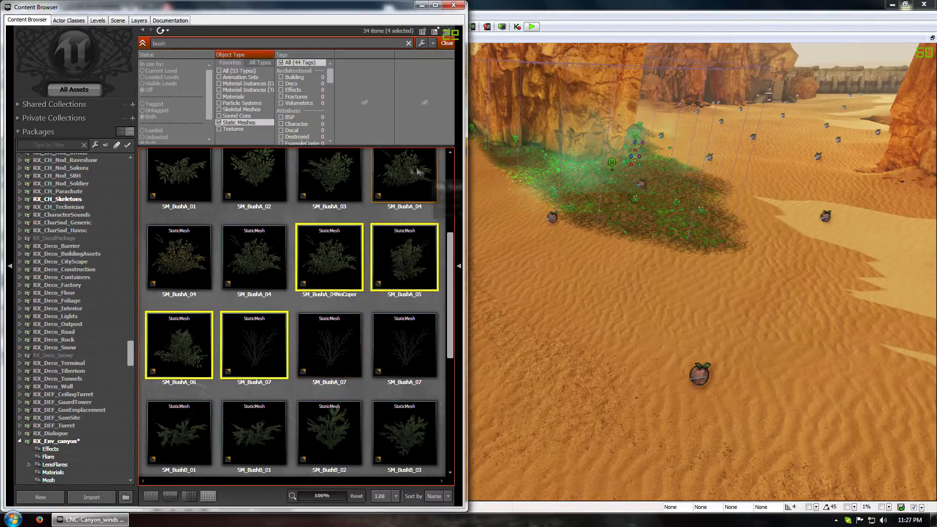
{"action": "scroll", "coordinate": [331, 183], "scroll_direction": "up", "scroll_amount": 1}
{"action": "left_click", "coordinate": [254, 188], "text": "ctrl"}
{"action": "left_click", "coordinate": [202, 192], "text": "ctrl"}
{"action": "scroll", "coordinate": [292, 254], "scroll_direction": "up", "scroll_amount": 2}
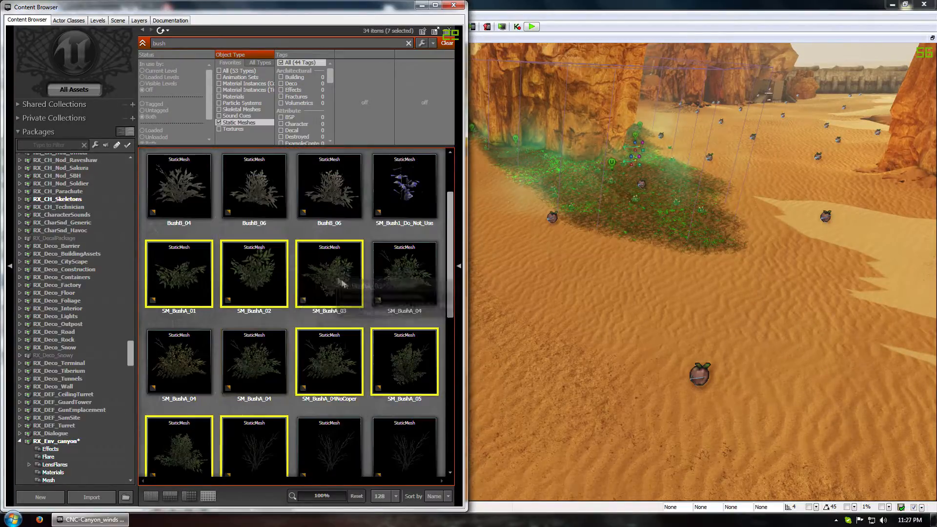
Copy all seven selected bush meshes into the RX_env_canyon package with "Mesh" as the grouping, keeping their names
{"action": "right_click", "coordinate": [186, 295]}
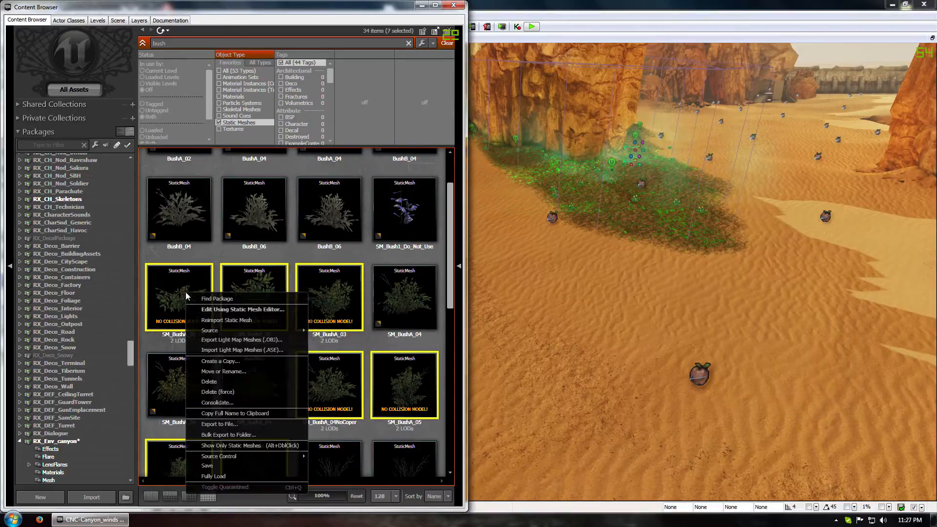
{"action": "left_click", "coordinate": [234, 366]}
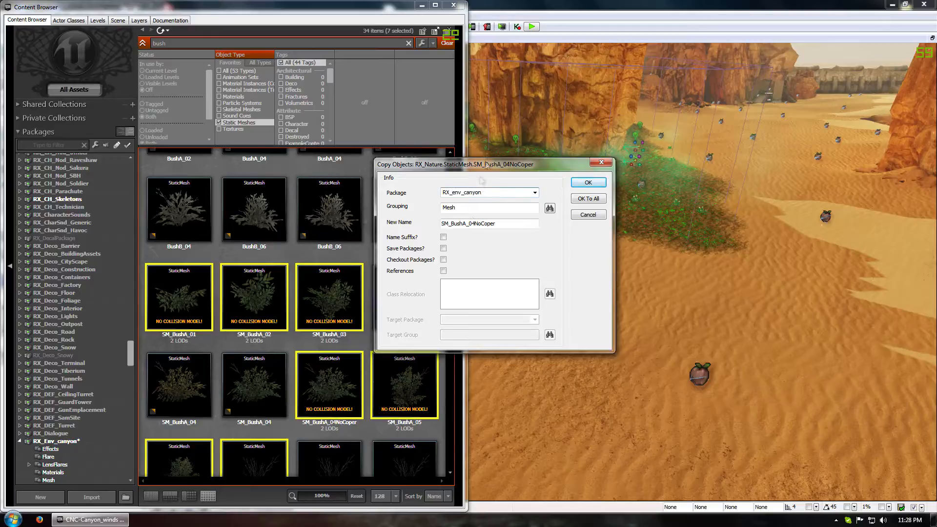
{"action": "left_click", "coordinate": [589, 199]}
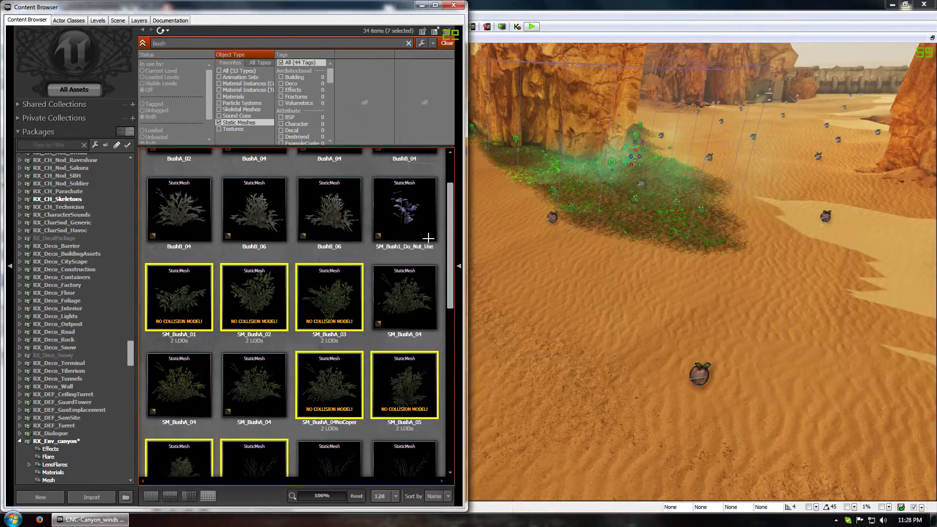
{"action": "scroll", "coordinate": [428, 238], "scroll_direction": "up", "scroll_amount": 1}
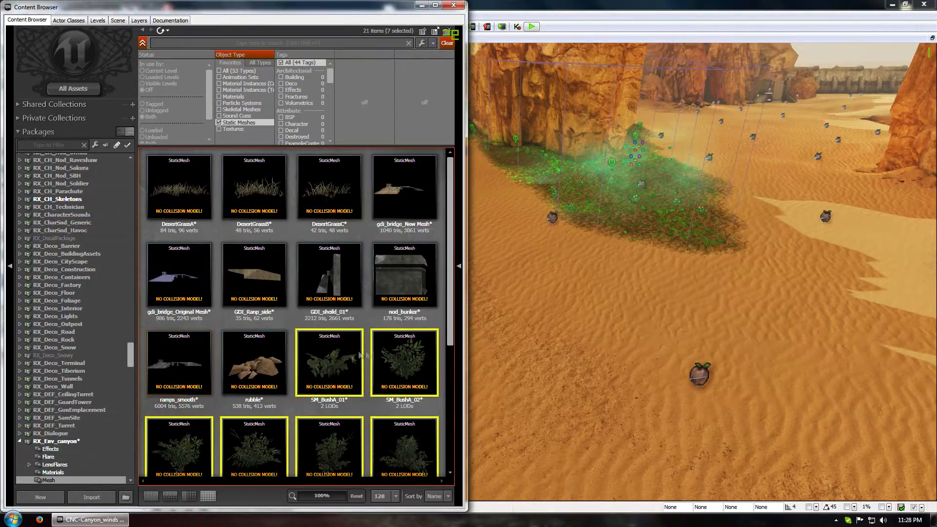
{"action": "scroll", "coordinate": [265, 242], "scroll_direction": "down", "scroll_amount": 1}
{"action": "scroll", "coordinate": [265, 242], "scroll_direction": "up", "scroll_amount": 1}
Search all static meshes for "rock", browse the rock models, and select the SM_SmallRocks mesh from RX_Xmountain
{"action": "left_click", "coordinate": [204, 45]}
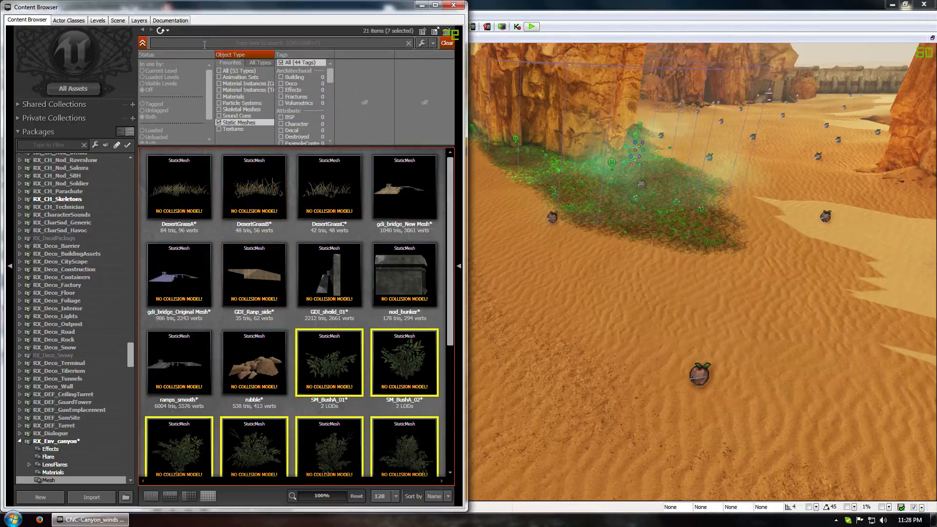
{"action": "type", "text": "rock"}
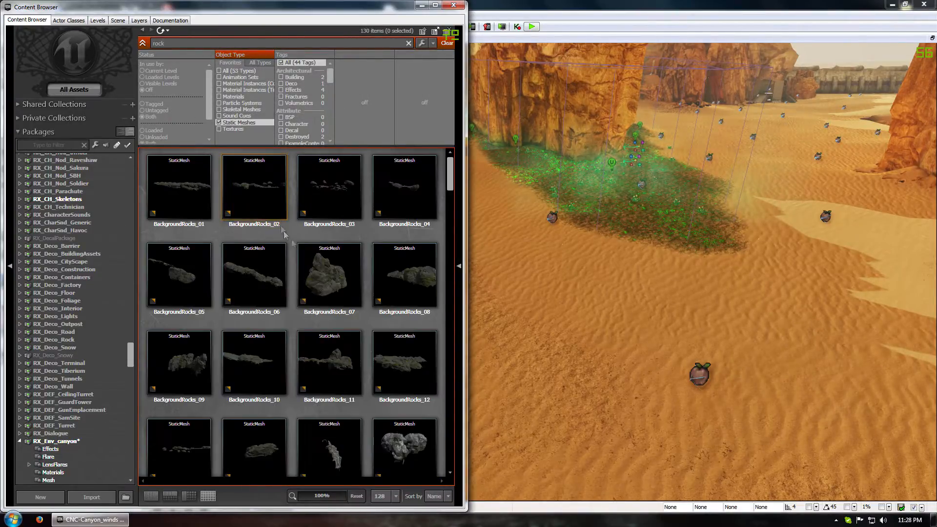
{"action": "left_click", "coordinate": [341, 281]}
{"action": "scroll", "coordinate": [341, 281], "scroll_direction": "down", "scroll_amount": 8}
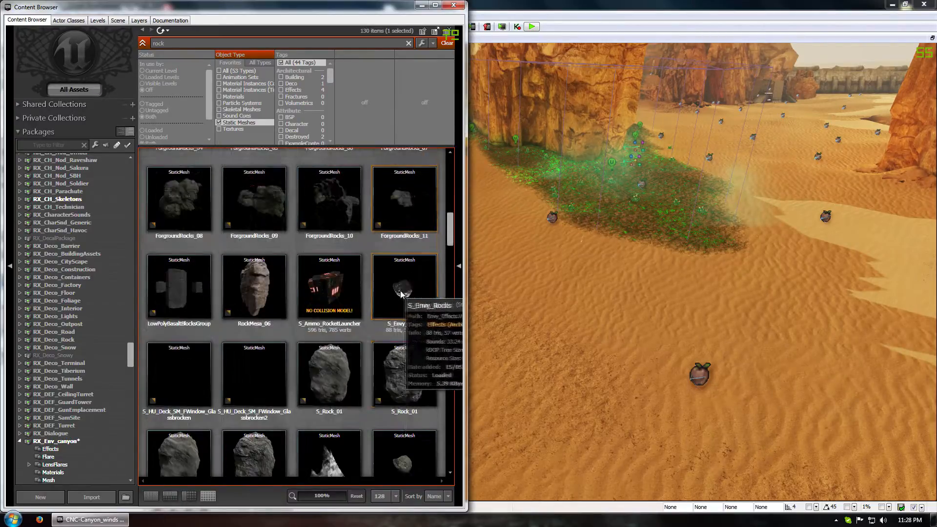
{"action": "scroll", "coordinate": [392, 284], "scroll_direction": "down", "scroll_amount": 15}
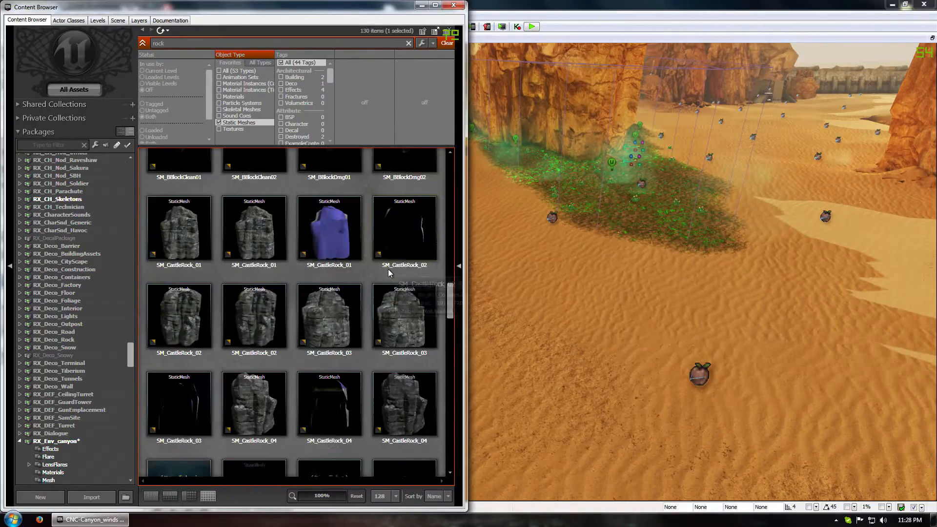
{"action": "right_click_drag", "start_coordinate": [549, 233], "coordinate": [708, 233]}
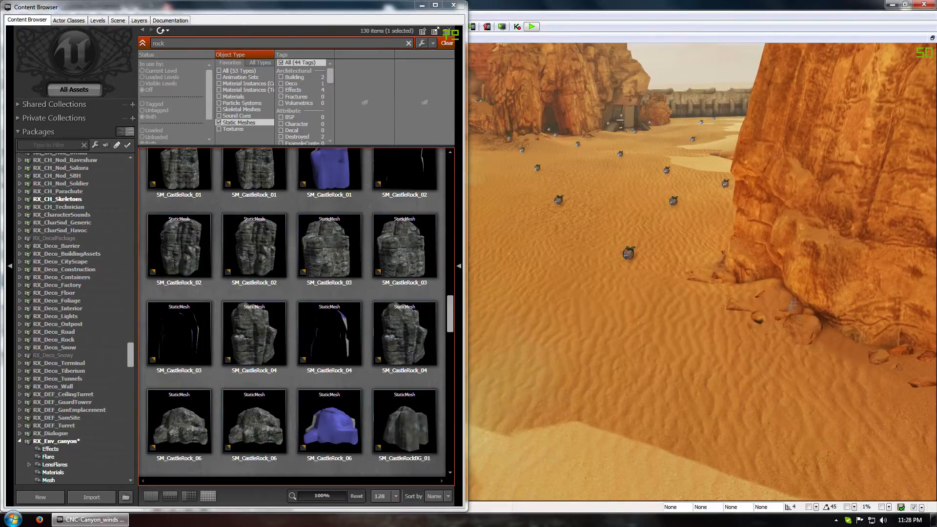
{"action": "left_click", "coordinate": [408, 337]}
{"action": "scroll", "coordinate": [386, 361], "scroll_direction": "down", "scroll_amount": 5}
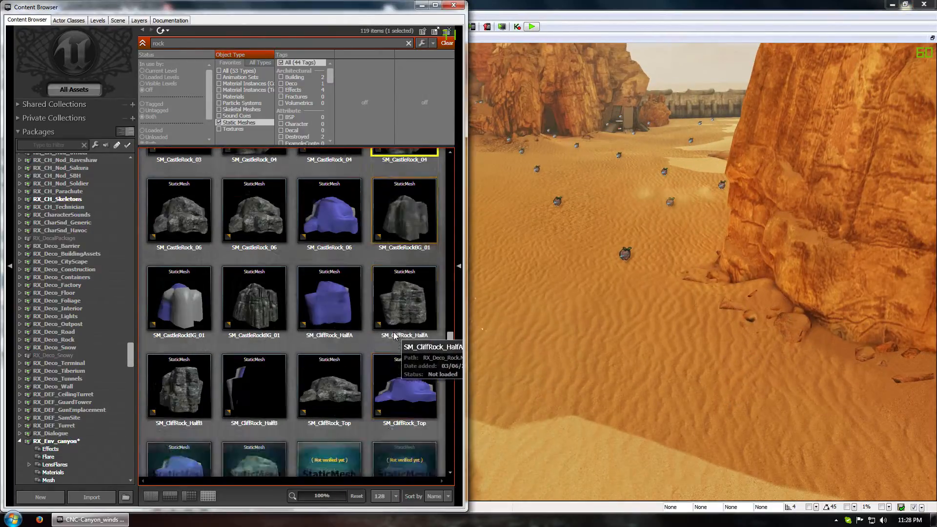
{"action": "scroll", "coordinate": [378, 371], "scroll_direction": "down", "scroll_amount": 10}
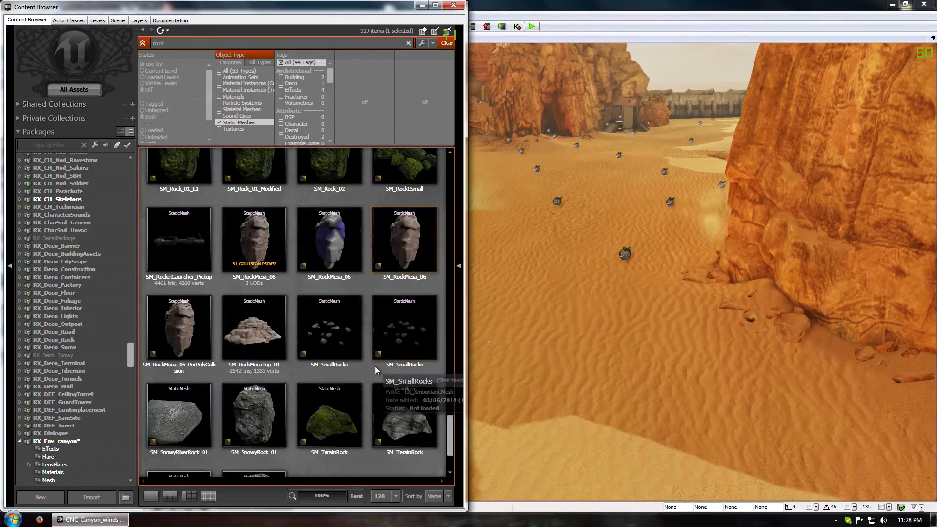
{"action": "left_click", "coordinate": [402, 327]}
{"action": "scroll", "coordinate": [410, 371], "scroll_direction": "down", "scroll_amount": 2}
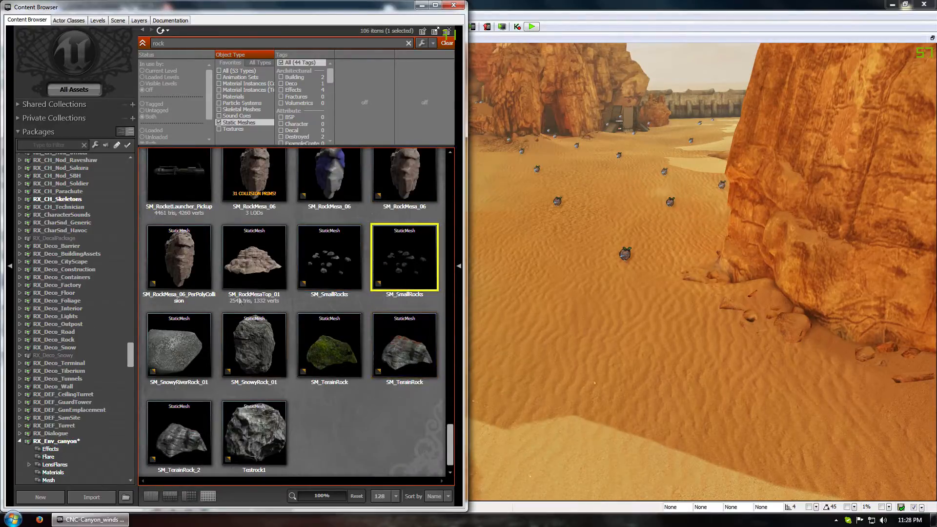
Compare the two SM_SmallRocks meshes and inspect the RX_Mesa_Main version in the Static Mesh Editor
{"action": "right_click", "coordinate": [413, 247]}
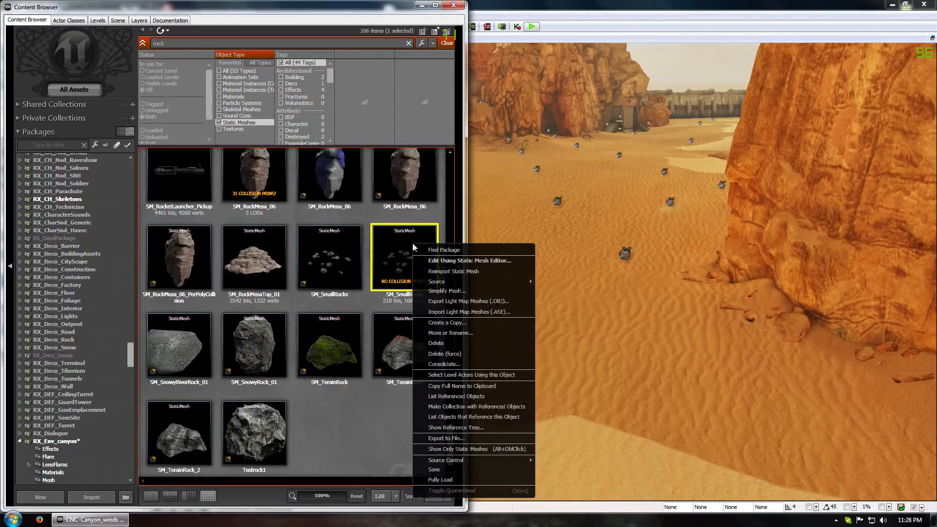
{"action": "left_click", "coordinate": [332, 250]}
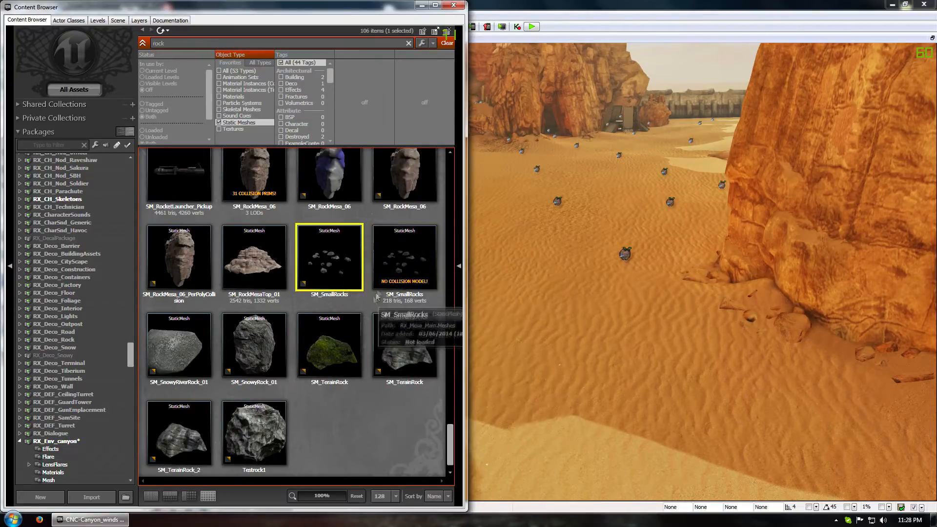
{"action": "left_click", "coordinate": [405, 262]}
{"action": "left_click", "coordinate": [328, 259]}
{"action": "left_click", "coordinate": [405, 259]}
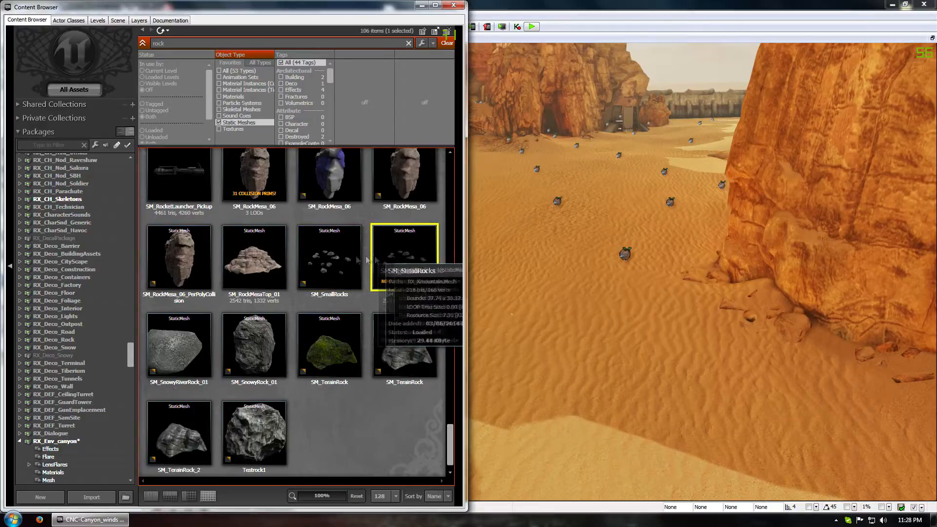
{"action": "left_click", "coordinate": [341, 255]}
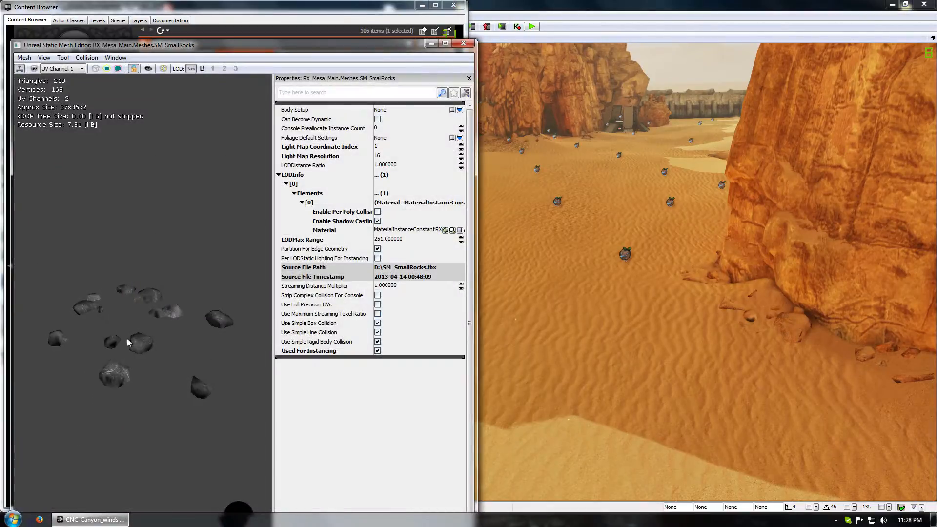
{"action": "mouse_move", "coordinate": [128, 339]}
{"action": "left_mouse_down"}
{"action": "mouse_move", "coordinate": [127, 391]}
{"action": "mouse_move", "coordinate": [127, 351]}
{"action": "left_mouse_up"}
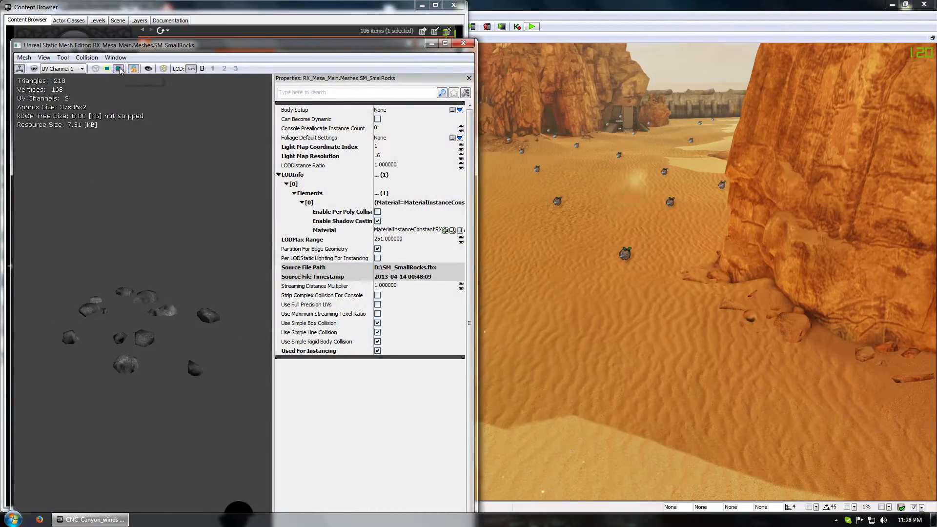
{"action": "left_click", "coordinate": [108, 71]}
{"action": "left_click", "coordinate": [107, 71]}
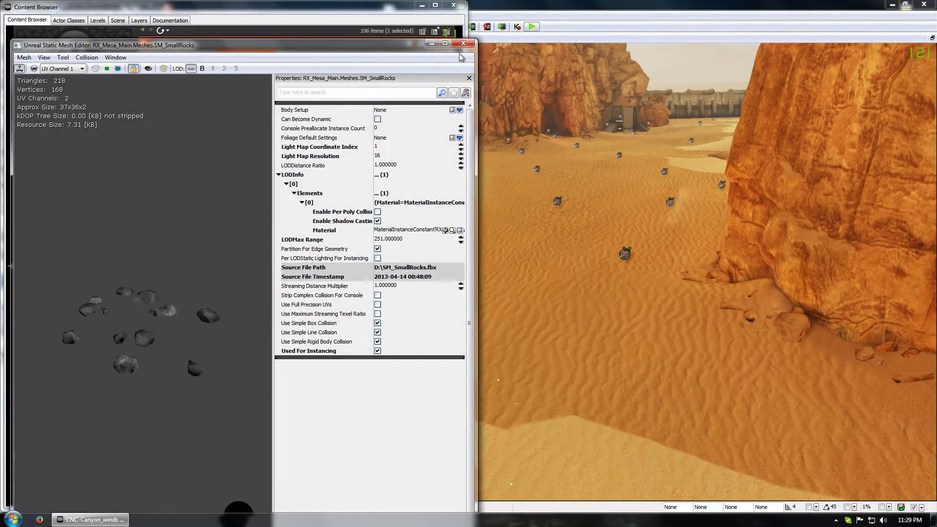
{"action": "left_click", "coordinate": [464, 43]}
Copy the RX_Xmountain SM_SmallRocks mesh into RX_Env_canyon with "Mesh" as the grouping, and review the package's meshes
{"action": "right_click", "coordinate": [397, 262]}
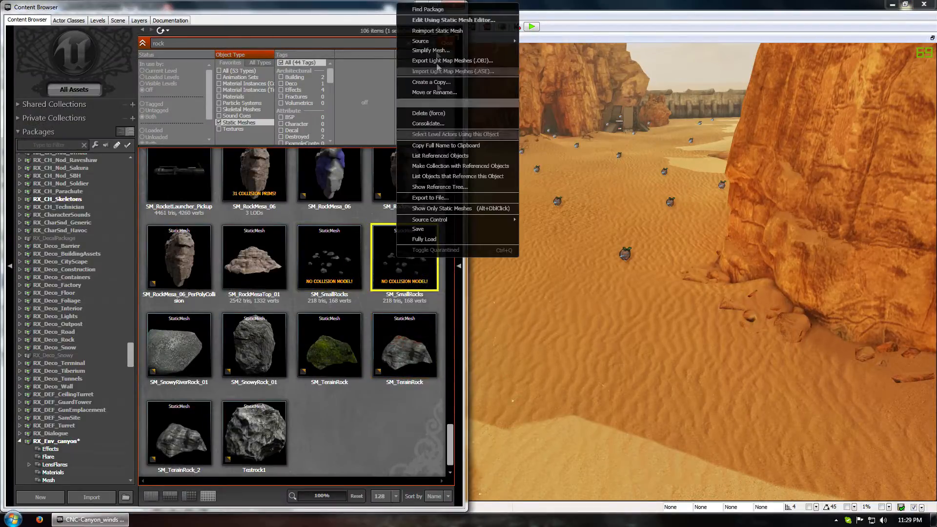
{"action": "left_click", "coordinate": [436, 92]}
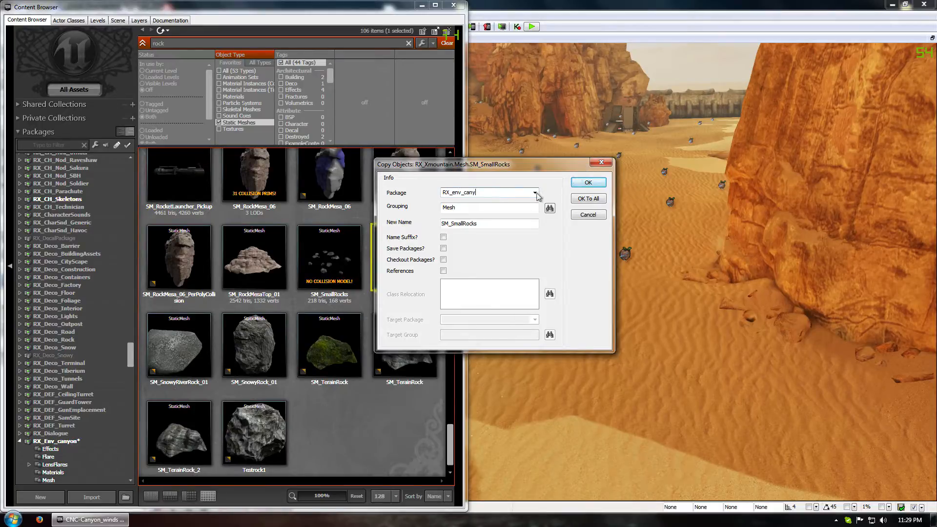
{"action": "left_click", "coordinate": [588, 182]}
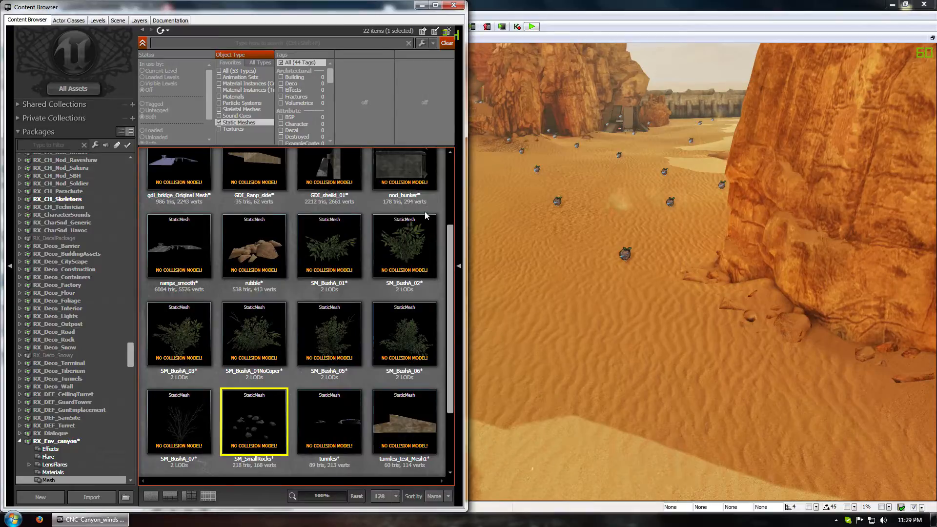
{"action": "scroll", "coordinate": [420, 196], "scroll_direction": "up", "scroll_amount": 5}
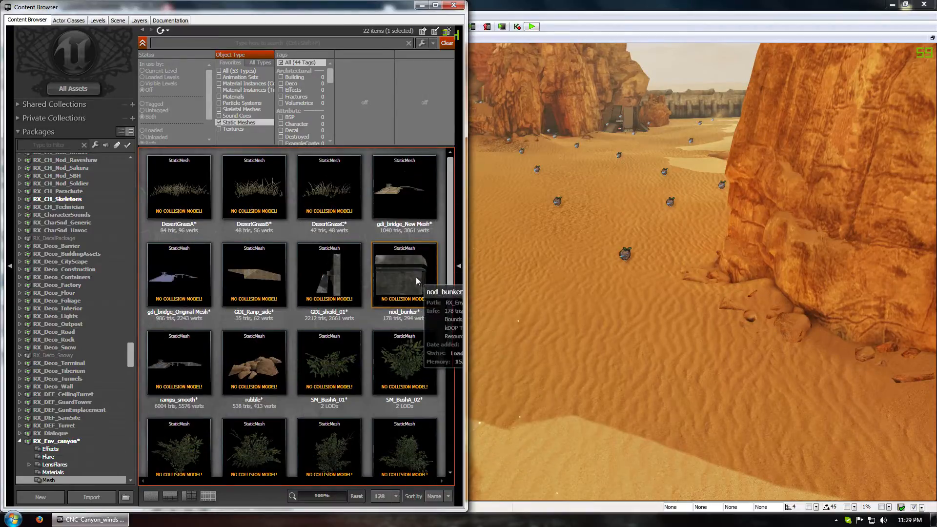
{"action": "scroll", "coordinate": [384, 276], "scroll_direction": "down", "scroll_amount": 5}
{"action": "scroll", "coordinate": [384, 276], "scroll_direction": "down", "scroll_amount": 5}
{"action": "scroll", "coordinate": [385, 274], "scroll_direction": "up", "scroll_amount": 6}
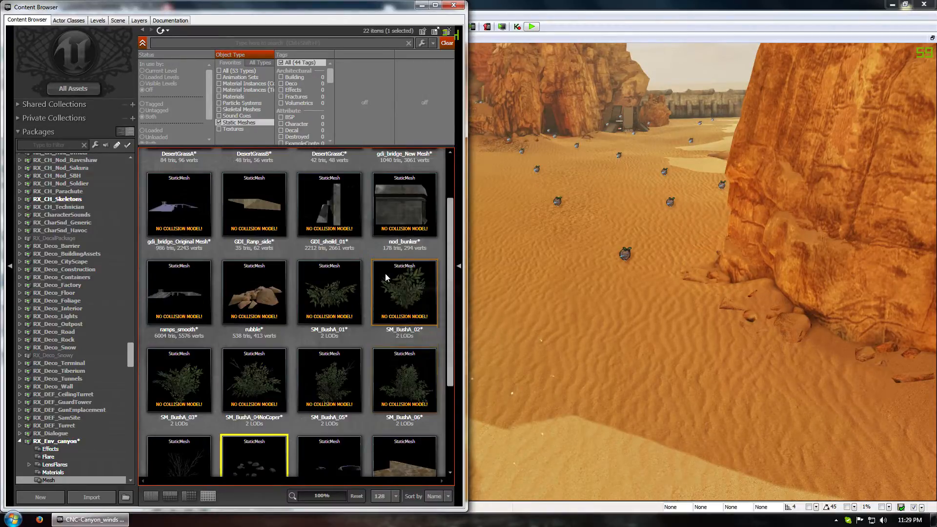
Enter Foliage mode and place its window over the viewport, leaving the canyon meshes in the Content Browser uncovered
{"action": "right_click_drag", "start_coordinate": [637, 290], "coordinate": [762, 288]}
{"action": "mouse_move", "coordinate": [619, 268]}
{"action": "right_mouse_down"}
{"action": "mouse_move", "coordinate": [562, 268]}
{"action": "mouse_move", "coordinate": [655, 288]}
{"action": "mouse_move", "coordinate": [619, 269]}
{"action": "right_mouse_up"}
{"action": "mouse_move", "coordinate": [330, 288]}
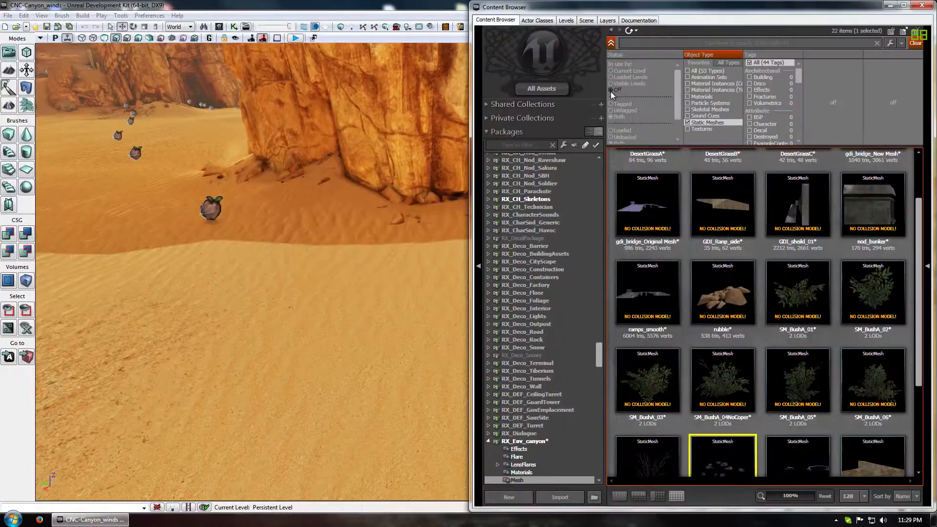
{"action": "left_click", "coordinate": [27, 105]}
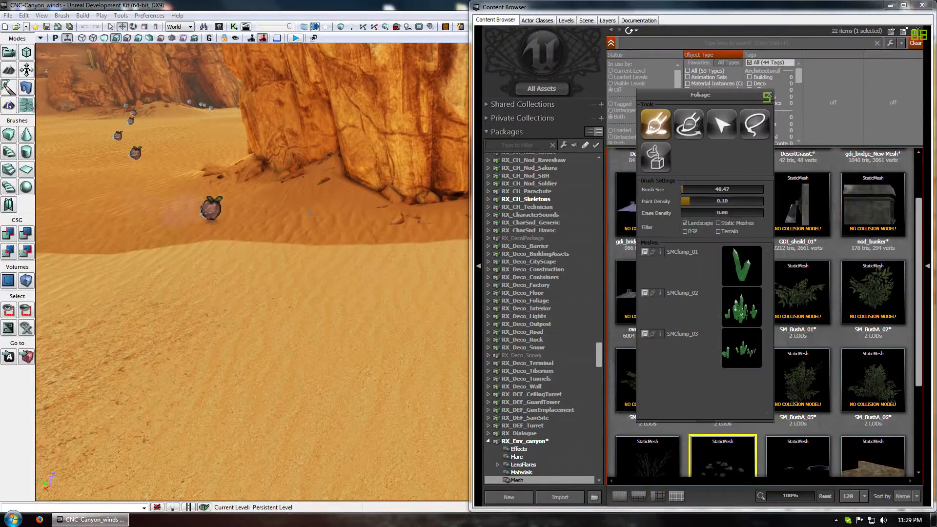
{"action": "left_click_drag", "start_coordinate": [733, 96], "coordinate": [349, 73]}
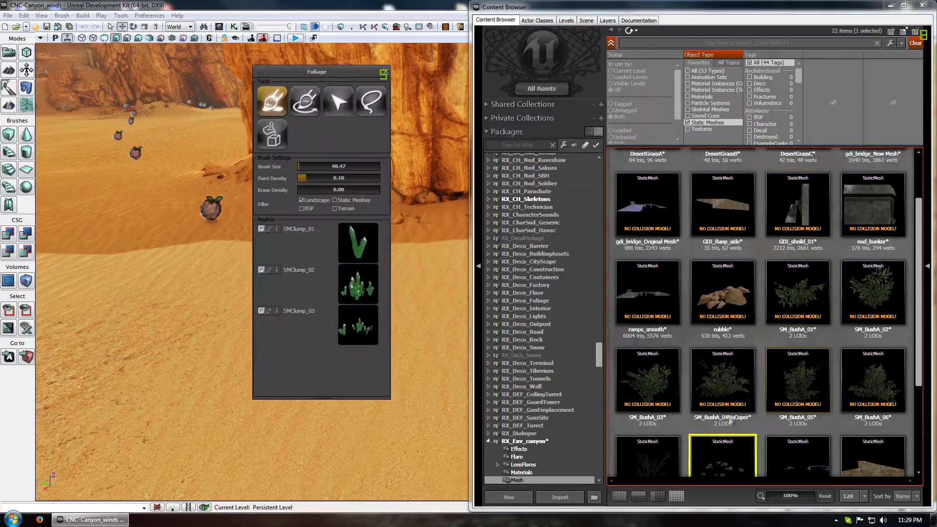
{"action": "scroll", "coordinate": [730, 422], "scroll_direction": "down", "scroll_amount": 1}
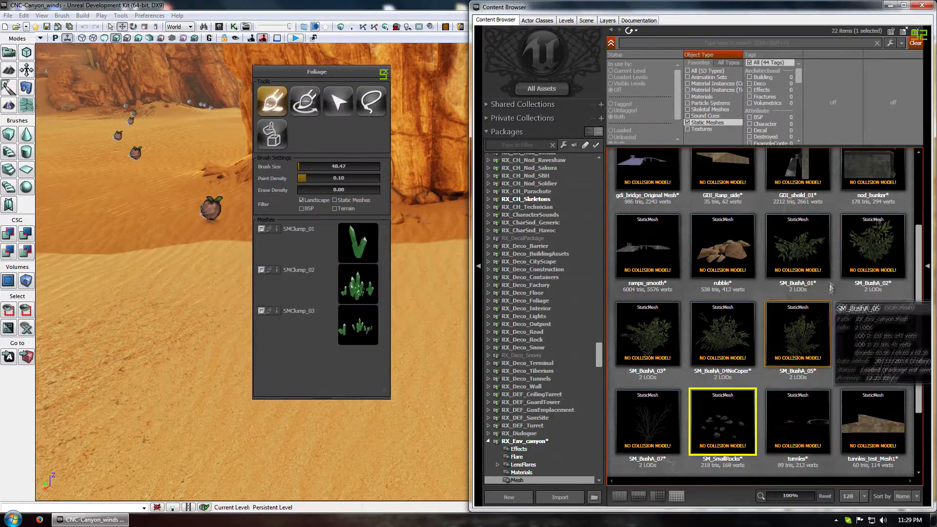
Add the SM_SmallRocks mesh to the foliage mesh list and turn off its Uniform Scale option
{"action": "left_click_drag", "start_coordinate": [719, 410], "coordinate": [338, 397]}
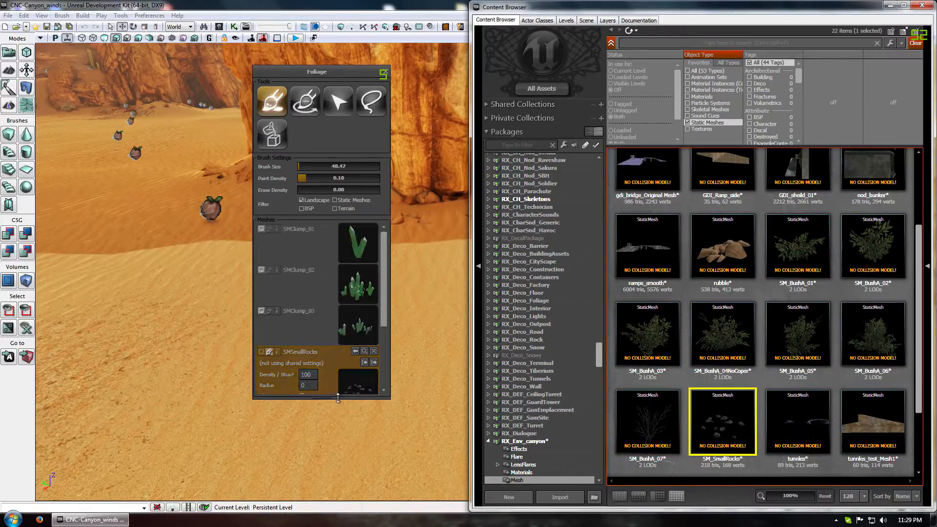
{"action": "left_click_drag", "start_coordinate": [380, 274], "coordinate": [290, 331]}
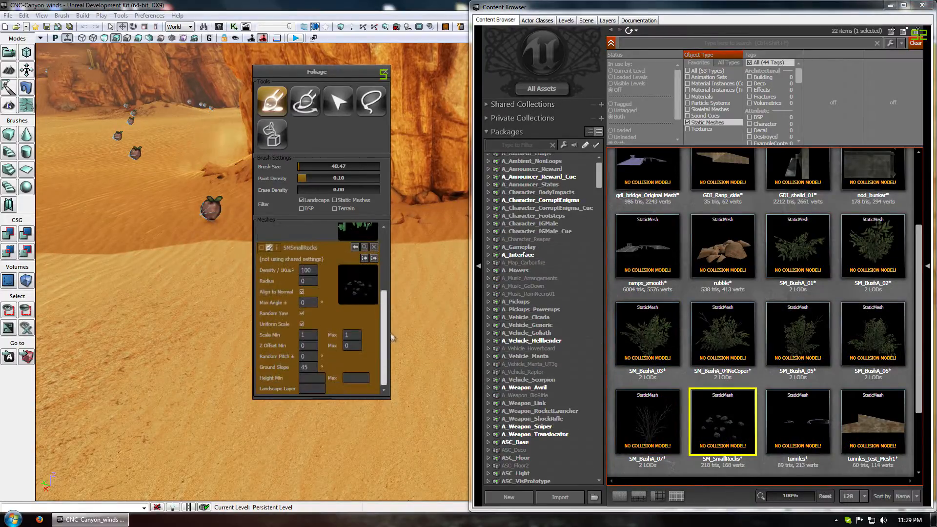
{"action": "left_click", "coordinate": [302, 324]}
Set the maximum X, Y and Z scale of SMSmallRocks to 1.5
{"action": "left_click", "coordinate": [353, 335]}
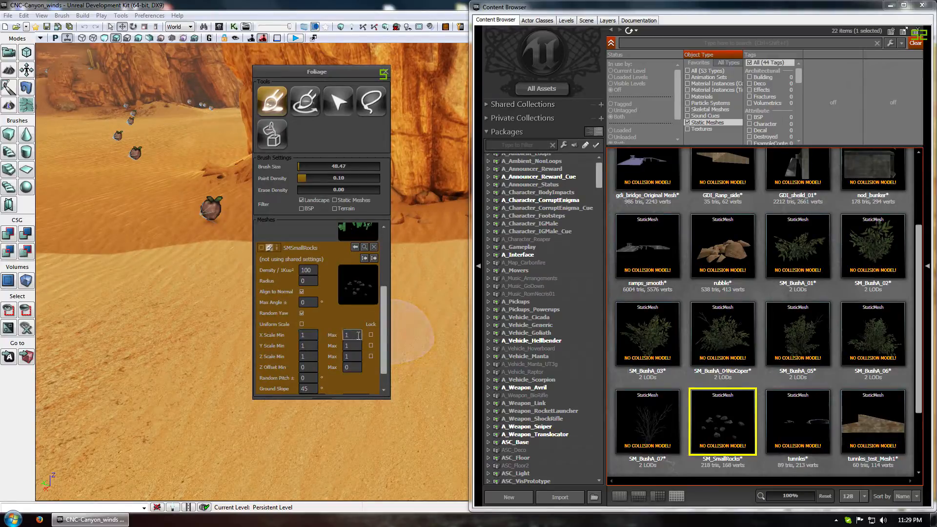
{"action": "type", "text": ".5"}
{"action": "left_click", "coordinate": [353, 345]}
{"action": "type", "text": ".5"}
{"action": "left_click", "coordinate": [352, 356]}
{"action": "type", "text": ".5"}
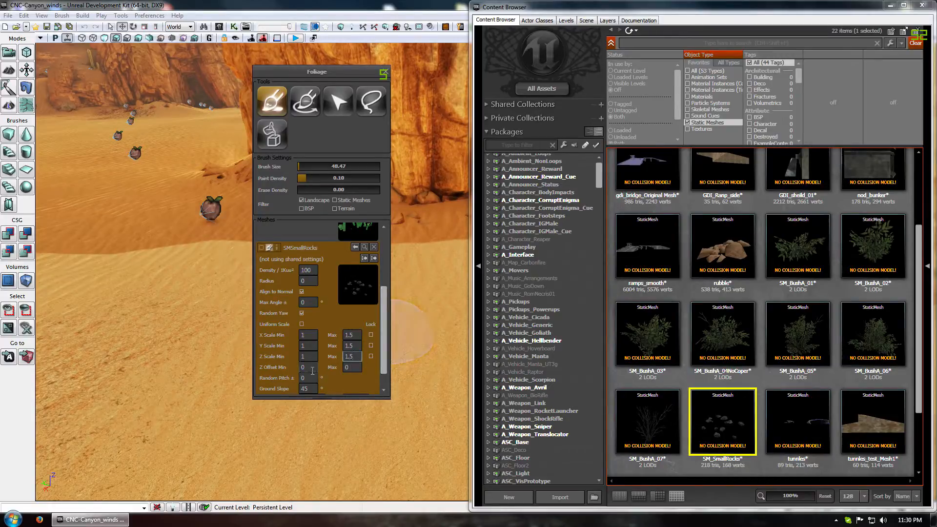
Set the Z offset range of SMSmallRocks to a minimum of -0.5 and a maximum of -1
{"action": "key", "text": "Tab"}
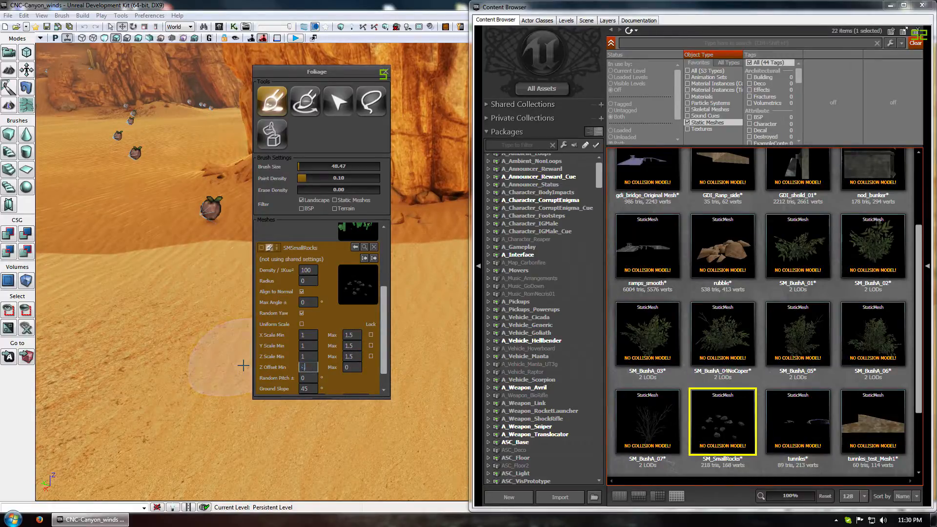
{"action": "type", "text": "-0.5"}
{"action": "left_click", "coordinate": [352, 367]}
{"action": "type", "text": "-1"}
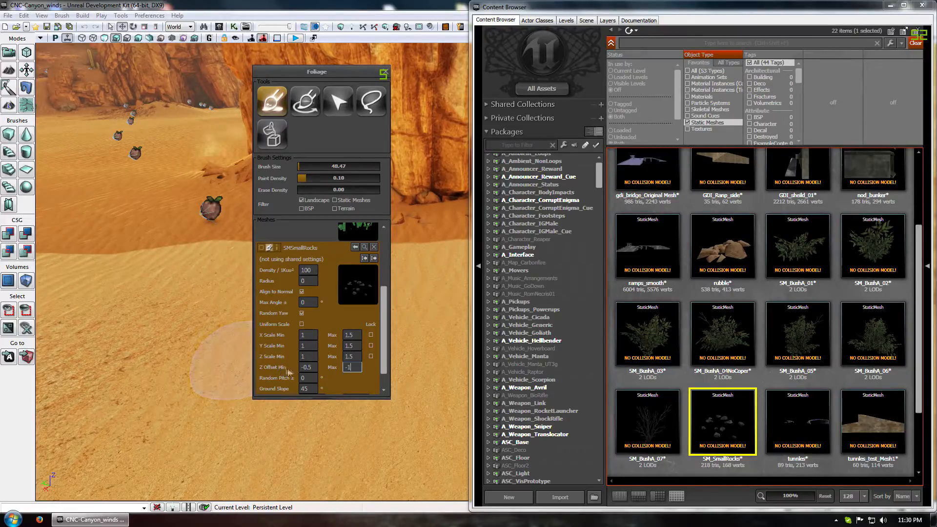
Try a Z scale range of 0 to -0.5 for SMSmallRocks and toggle its Z scale lock on and off
{"action": "scroll", "coordinate": [302, 357], "scroll_direction": "down", "scroll_amount": 1}
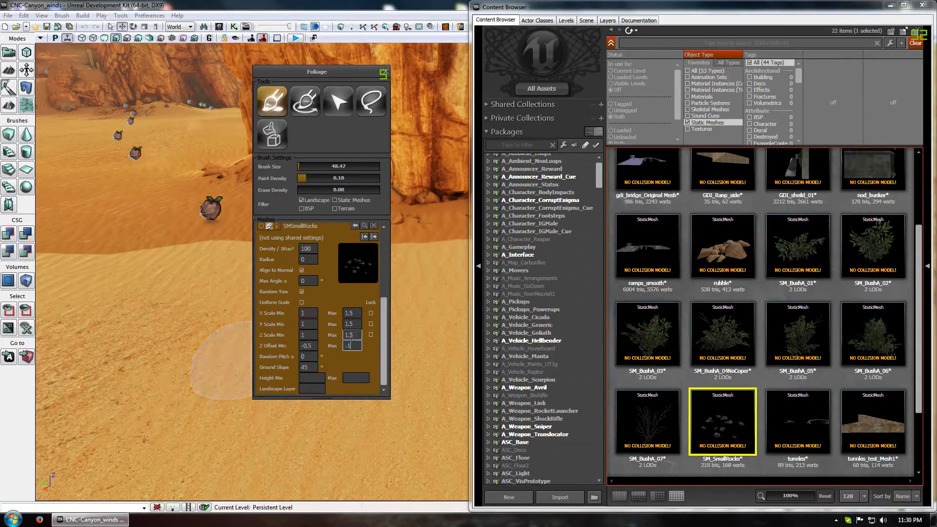
{"action": "left_click_drag", "start_coordinate": [307, 336], "coordinate": [250, 328]}
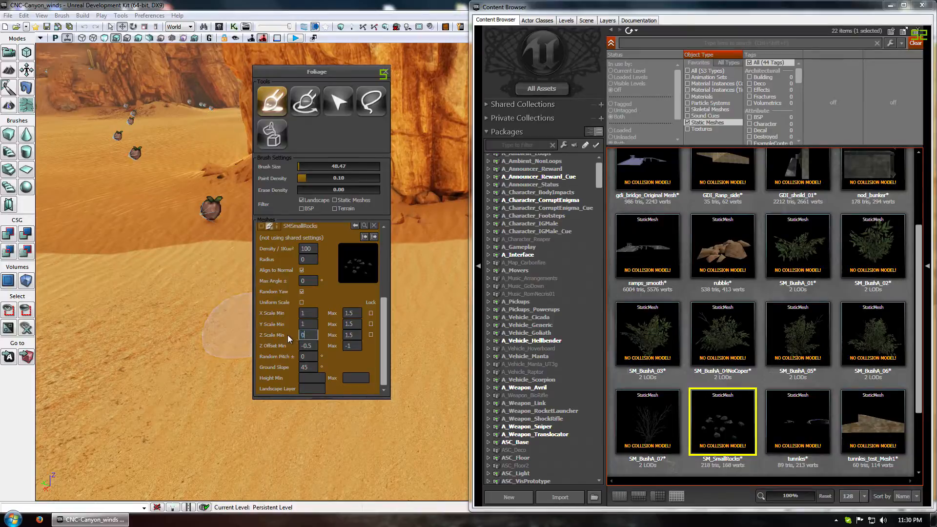
{"action": "type", "text": "0"}
{"action": "key", "text": "Tab"}
{"action": "type", "text": "0"}
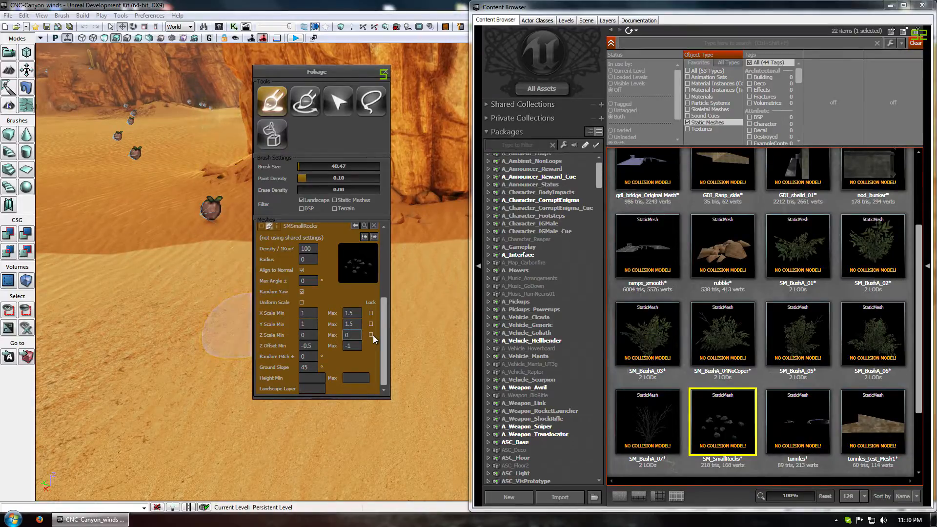
{"action": "key", "text": "BackSpace"}
{"action": "type", "text": "."}
{"action": "type", "text": "-0"}
{"action": "left_click", "coordinate": [371, 335]}
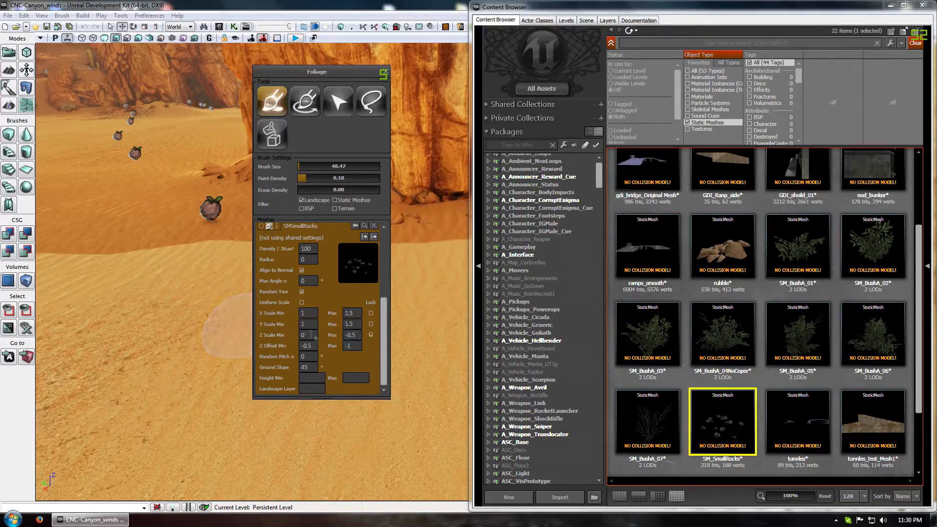
{"action": "left_click", "coordinate": [371, 335]}
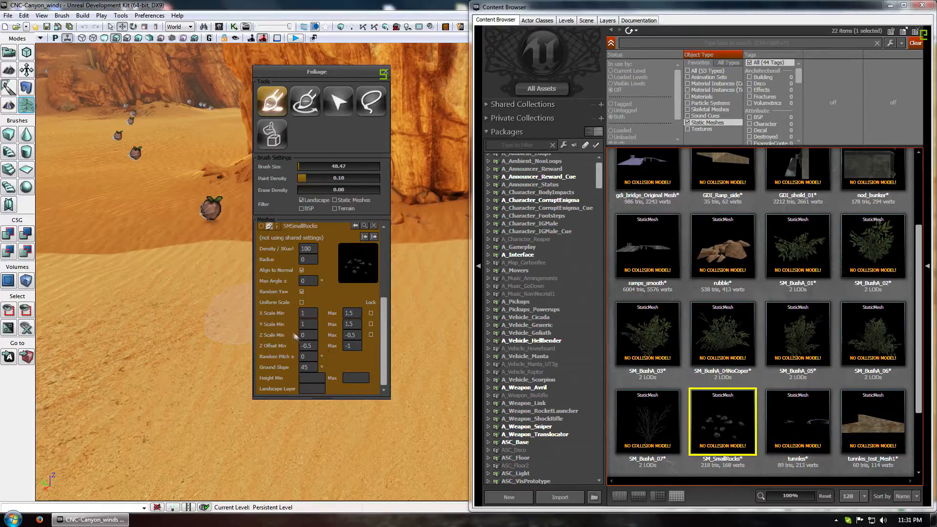
Set the Z scale of SMSmallRocks to a minimum of 1 and a maximum of 1.5
{"action": "left_click", "coordinate": [309, 336]}
{"action": "key", "text": "BackSpace"}
{"action": "type", "text": "1"}
{"action": "key", "text": "Tab"}
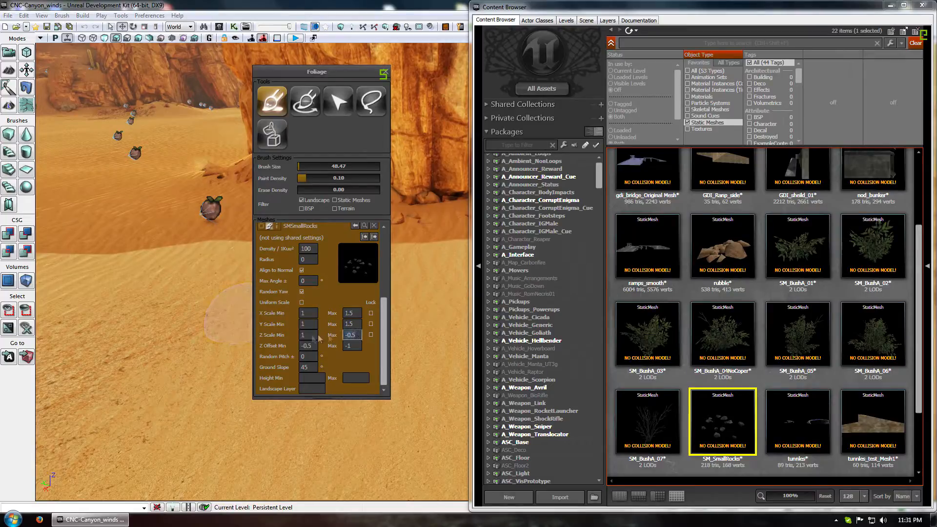
{"action": "type", "text": "1.5"}
Minimize the Content Browser and move the Foliage window off the open sand in front of the cliff
{"action": "right_click_drag", "start_coordinate": [153, 324], "coordinate": [161, 313]}
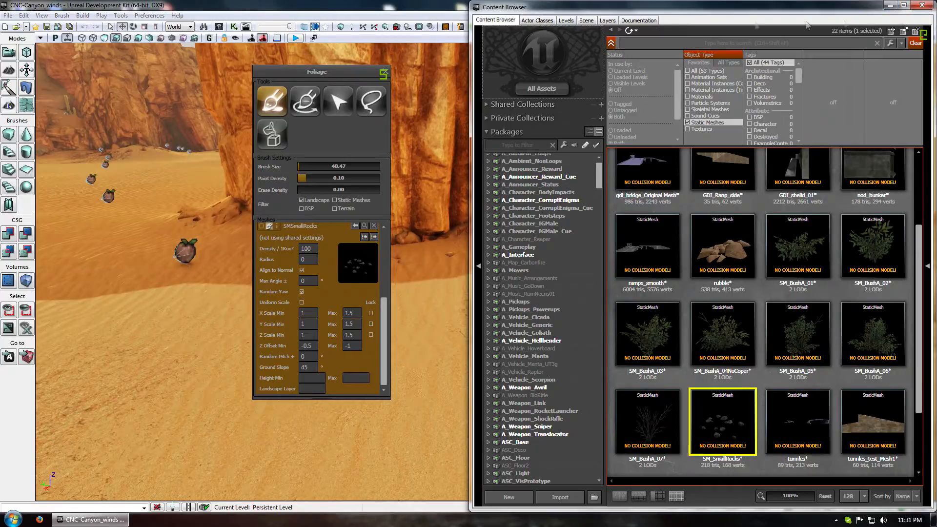
{"action": "left_click", "coordinate": [891, 6]}
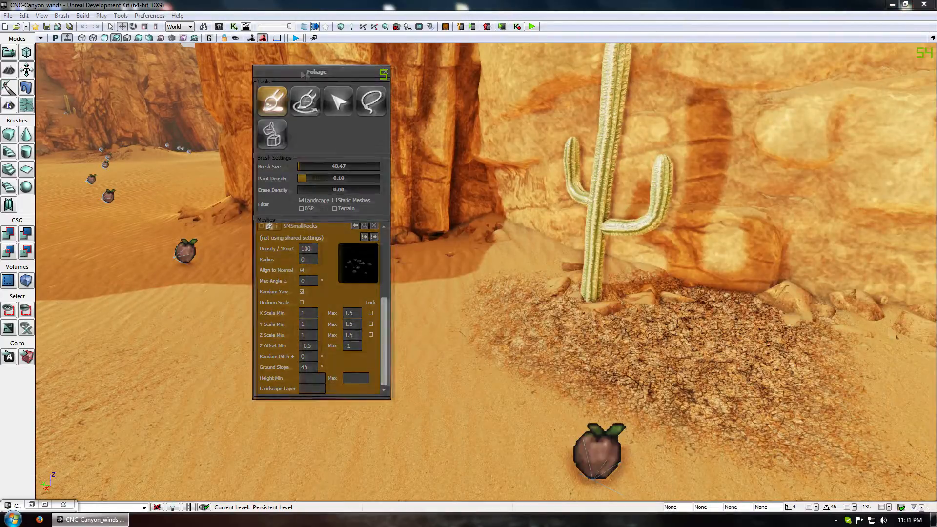
{"action": "left_click_drag", "start_coordinate": [312, 71], "coordinate": [633, 65]}
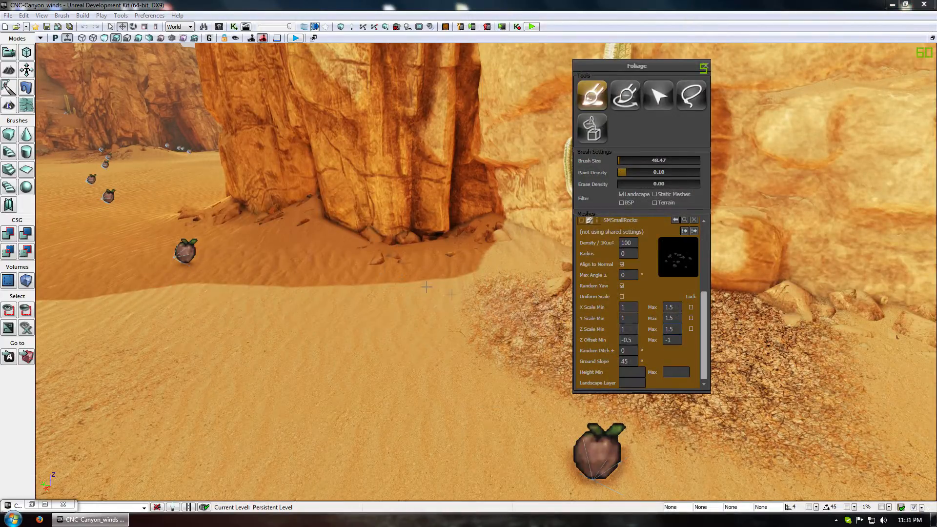
Inspect the cracked soil patches in the sand and set the landscape layer of SMSmallRocks to "soil"
{"action": "mouse_move", "coordinate": [426, 287]}
{"action": "right_mouse_down"}
{"action": "mouse_move", "coordinate": [335, 251]}
{"action": "mouse_move", "coordinate": [335, 313]}
{"action": "mouse_move", "coordinate": [212, 271]}
{"action": "mouse_move", "coordinate": [234, 278]}
{"action": "mouse_move", "coordinate": [332, 253]}
{"action": "right_mouse_up"}
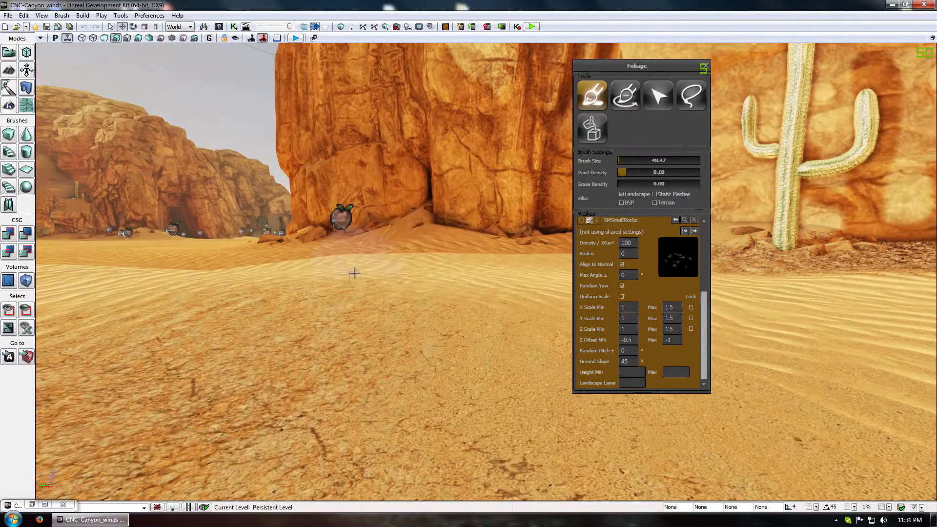
{"action": "mouse_move", "coordinate": [288, 266]}
{"action": "right_mouse_down"}
{"action": "mouse_move", "coordinate": [324, 228]}
{"action": "mouse_move", "coordinate": [307, 260]}
{"action": "mouse_move", "coordinate": [376, 282]}
{"action": "mouse_move", "coordinate": [374, 293]}
{"action": "right_mouse_up"}
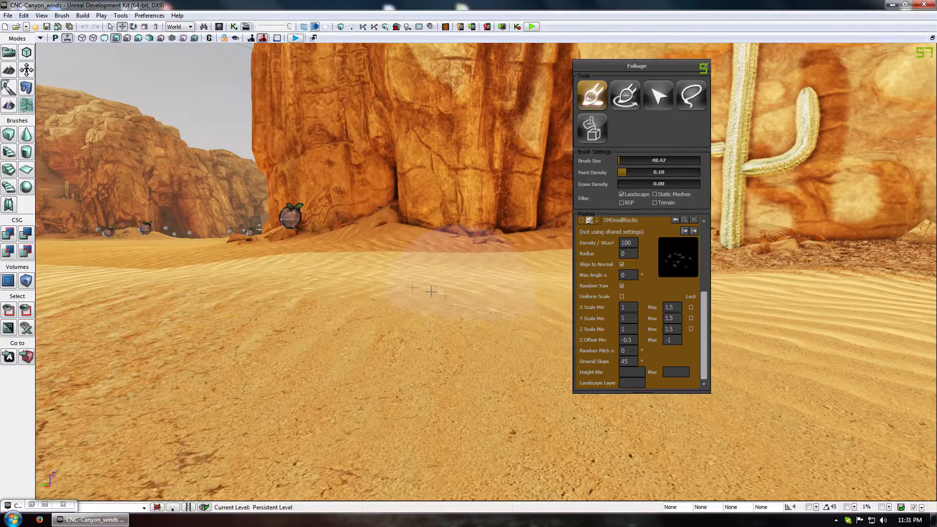
{"action": "mouse_move", "coordinate": [297, 290]}
{"action": "middle_mouse_down"}
{"action": "mouse_move", "coordinate": [273, 288]}
{"action": "mouse_move", "coordinate": [293, 317]}
{"action": "middle_mouse_up"}
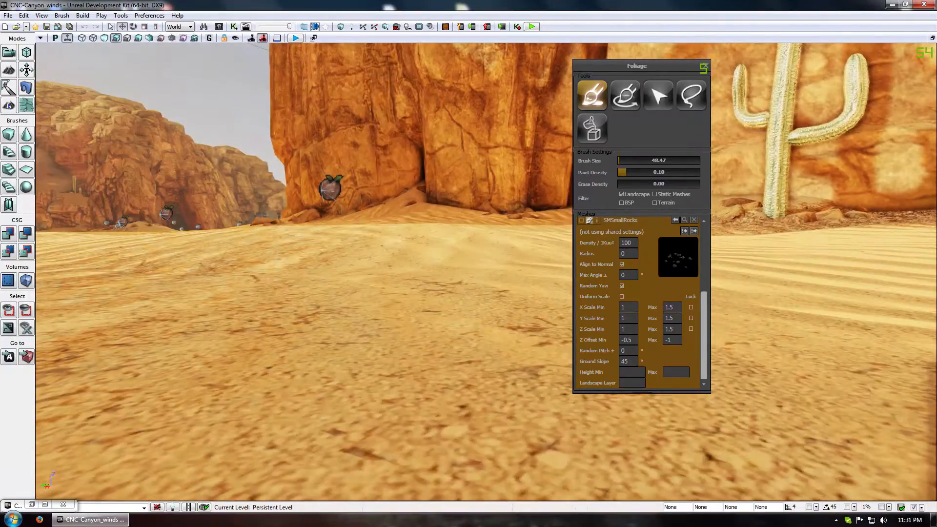
{"action": "middle_click_drag", "start_coordinate": [279, 264], "coordinate": [264, 315]}
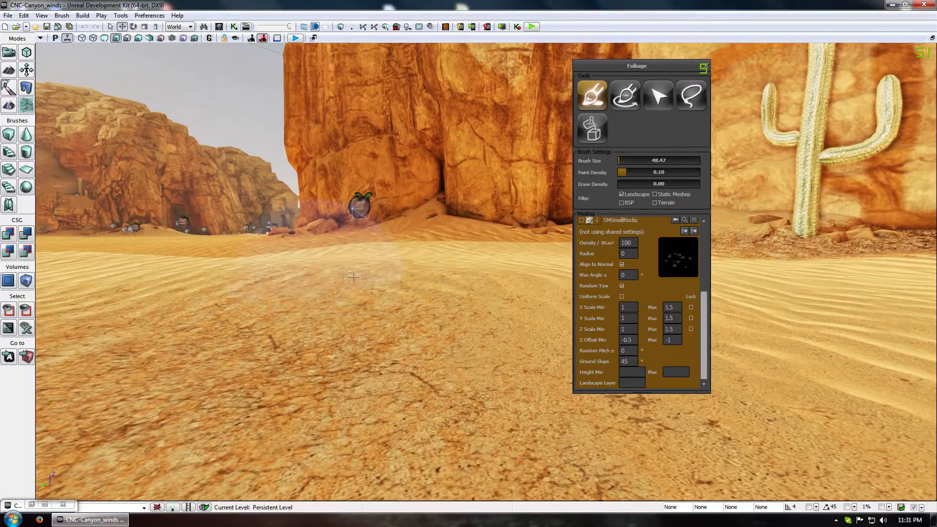
{"action": "middle_click_drag", "start_coordinate": [410, 276], "coordinate": [408, 280]}
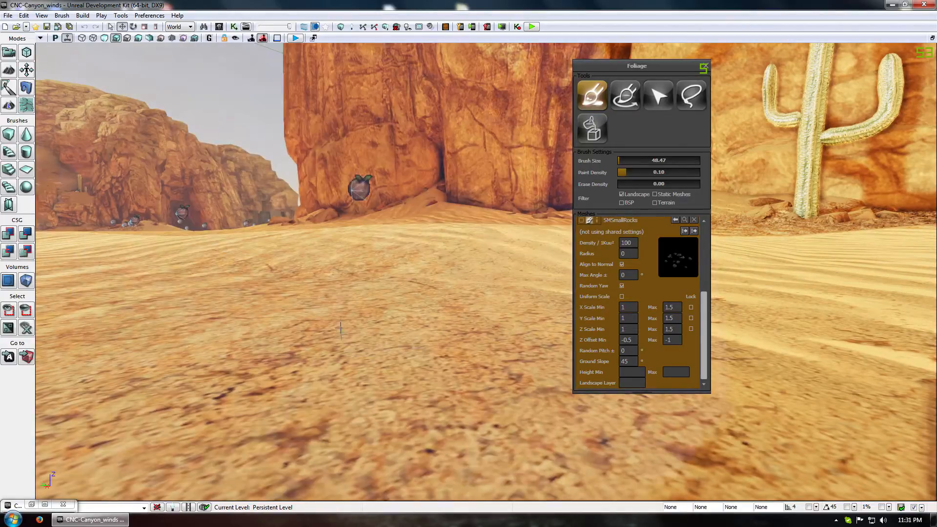
{"action": "right_click_drag", "start_coordinate": [341, 330], "coordinate": [530, 275]}
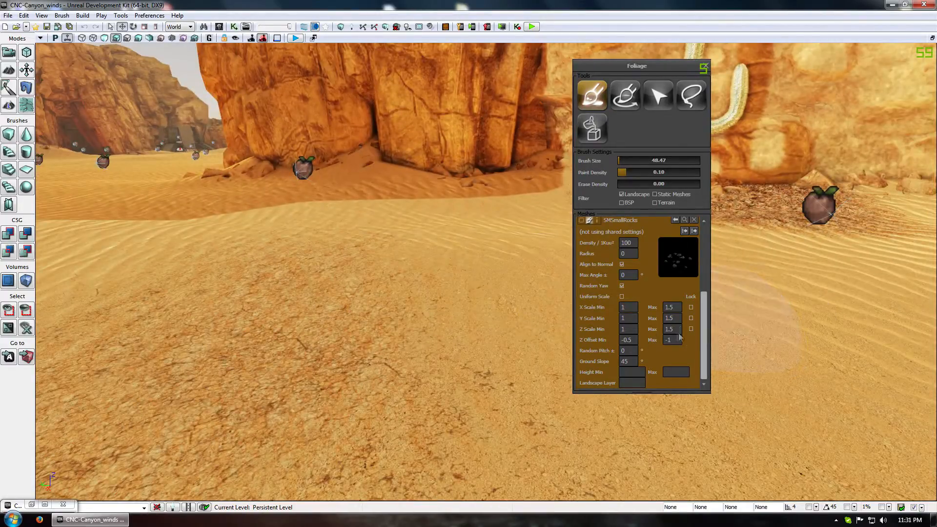
{"action": "left_click", "coordinate": [627, 382]}
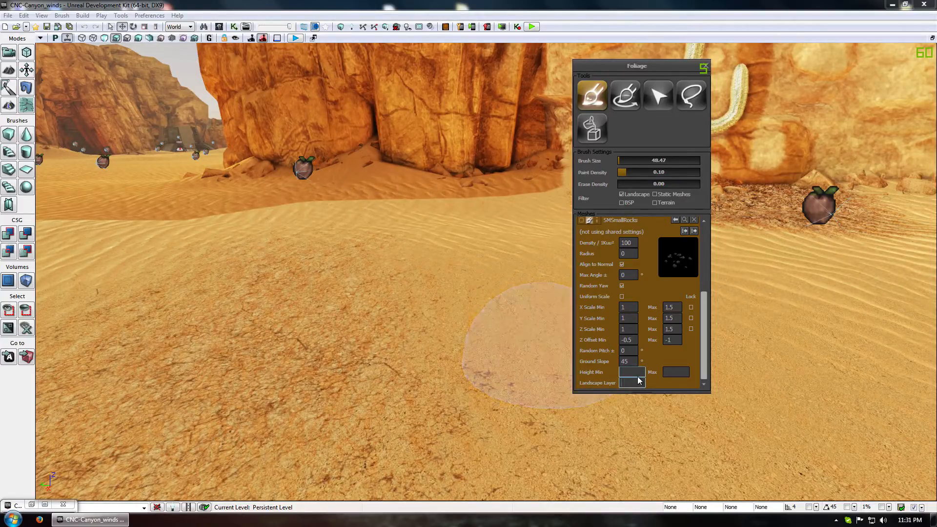
{"action": "type", "text": "soil"}
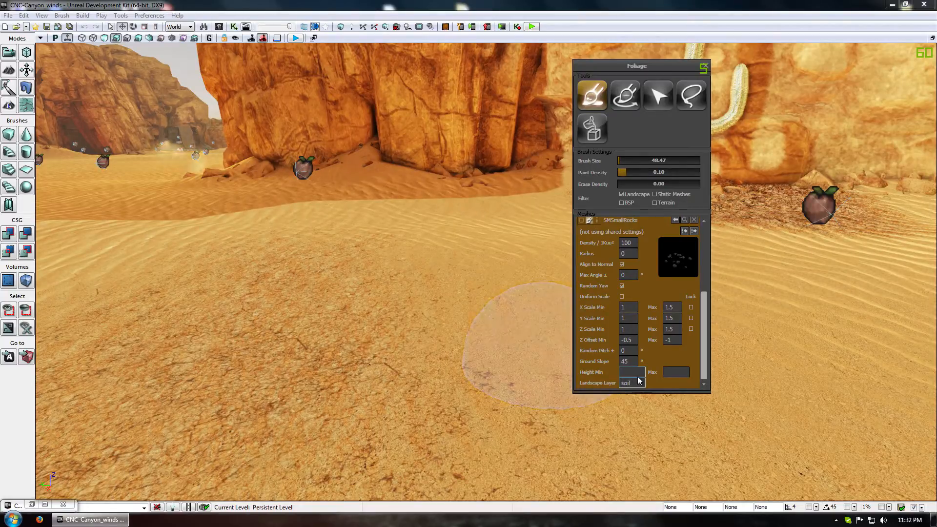
Add the DesertGrassA, B and C and SM_BushA meshes from the Content Browser to the foliage list, then put the browser away
{"action": "right_click_drag", "start_coordinate": [447, 271], "coordinate": [527, 287]}
{"action": "mouse_move", "coordinate": [706, 337]}
{"action": "left_mouse_down"}
{"action": "mouse_move", "coordinate": [706, 254]}
{"action": "mouse_move", "coordinate": [685, 354]}
{"action": "left_mouse_up"}
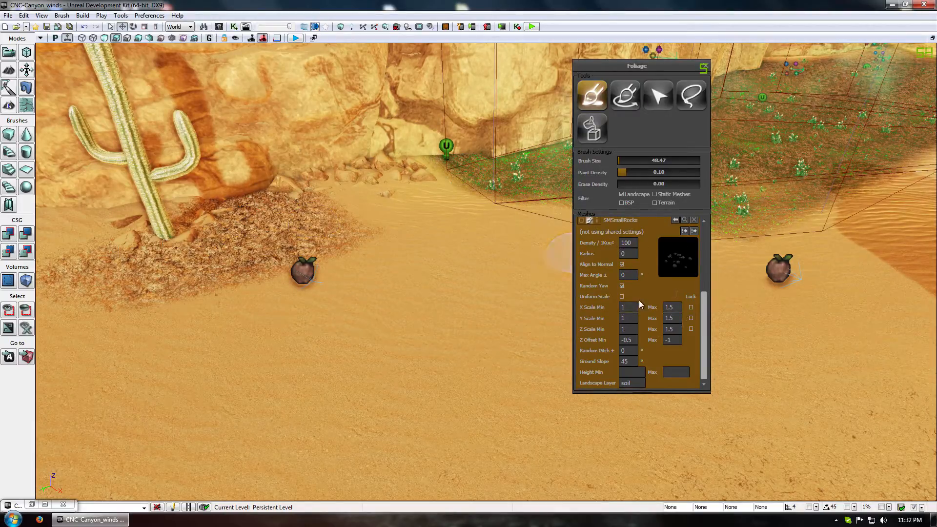
{"action": "left_click", "coordinate": [43, 504]}
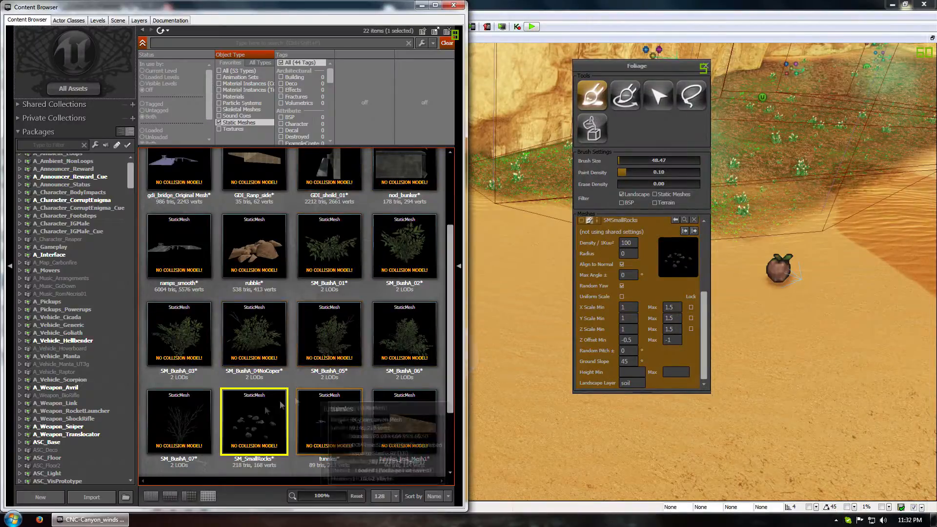
{"action": "scroll", "coordinate": [405, 254], "scroll_direction": "up", "scroll_amount": 3}
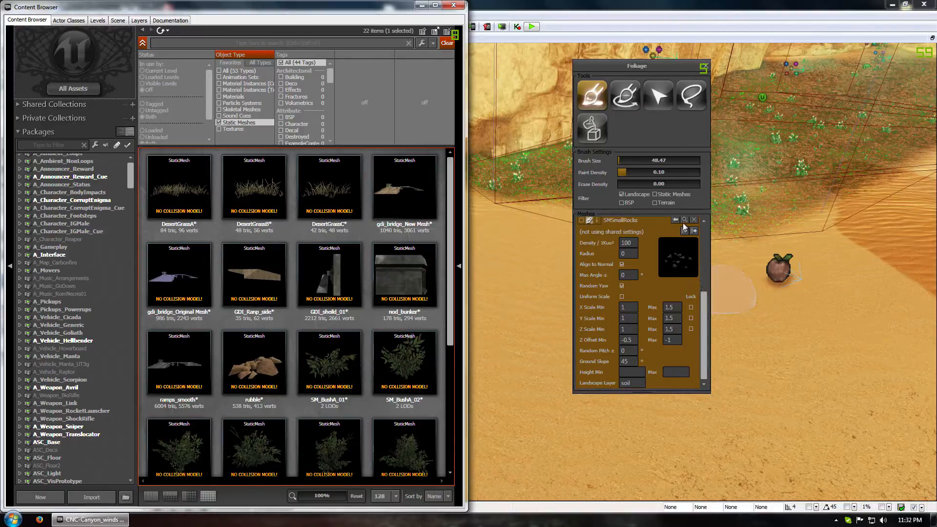
{"action": "left_click", "coordinate": [582, 220]}
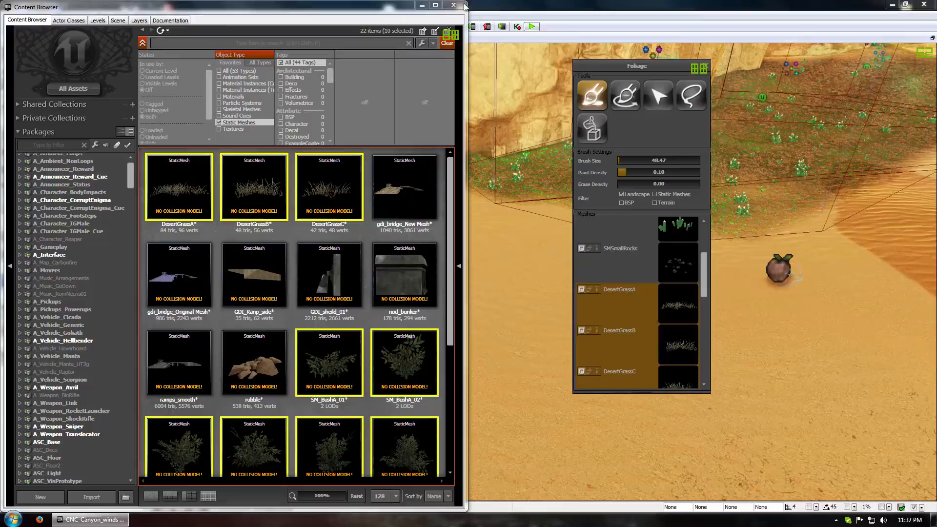
{"action": "left_click", "coordinate": [459, 5]}
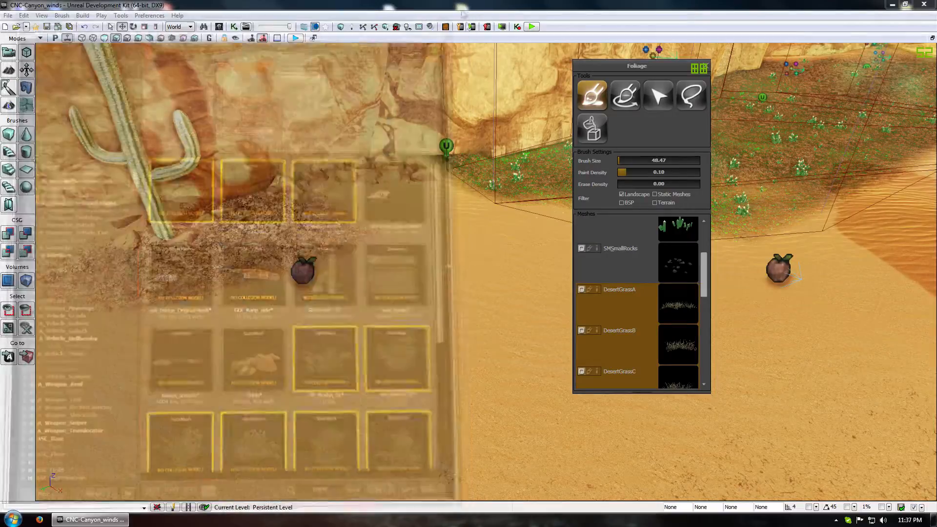
Open the placement settings of DesertGrassA in the foliage list and check its density, scale, Z offset and landscape layer
{"action": "left_click_drag", "start_coordinate": [705, 270], "coordinate": [717, 379]}
{"action": "scroll", "coordinate": [622, 359], "scroll_direction": "up", "scroll_amount": 5}
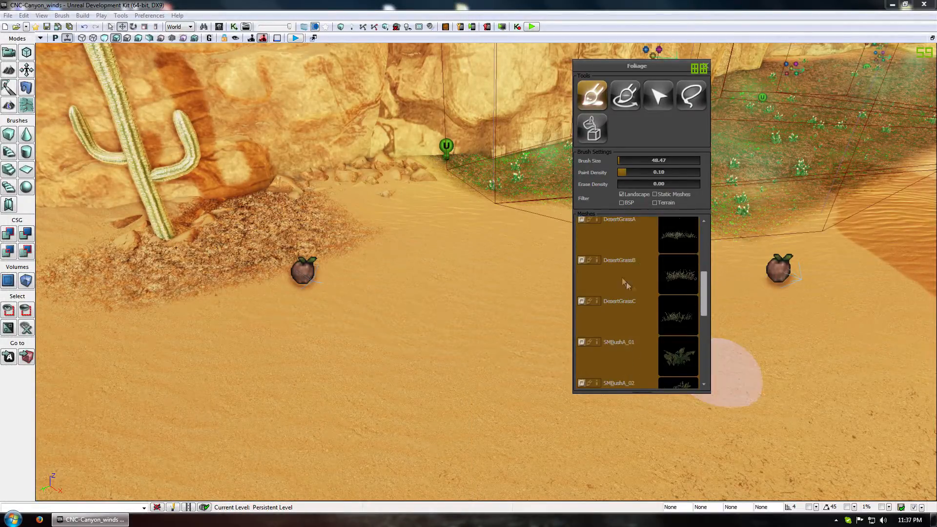
{"action": "left_click", "coordinate": [608, 271]}
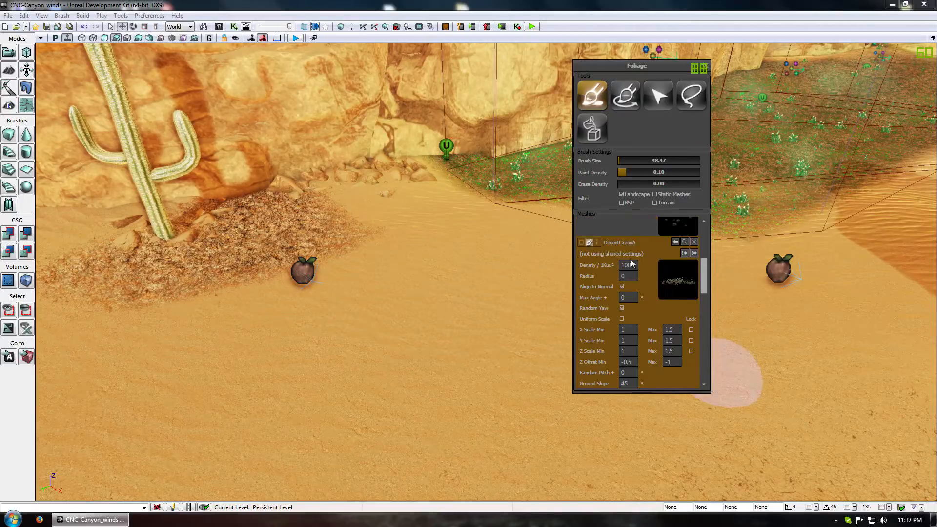
{"action": "scroll", "coordinate": [603, 266], "scroll_direction": "down", "scroll_amount": 3}
{"action": "scroll", "coordinate": [606, 266], "scroll_direction": "up", "scroll_amount": 3}
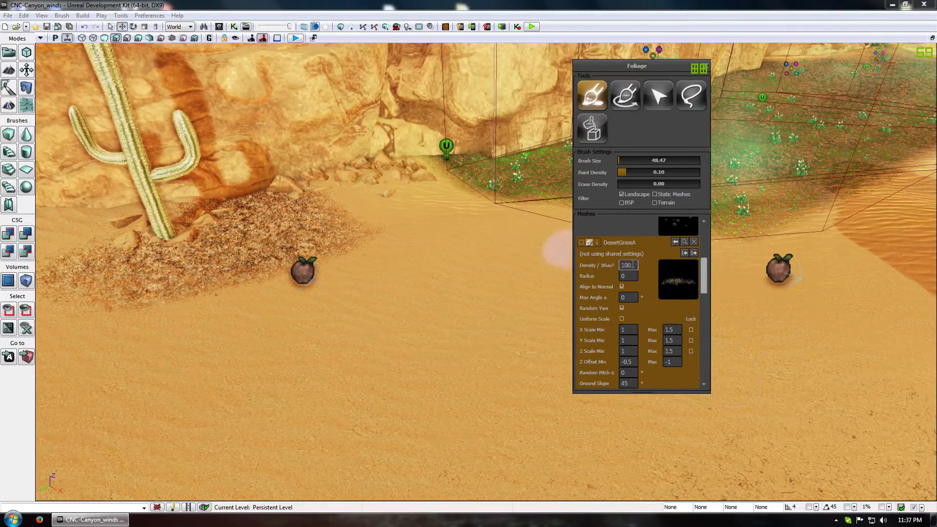
{"action": "scroll", "coordinate": [623, 276], "scroll_direction": "down", "scroll_amount": 3}
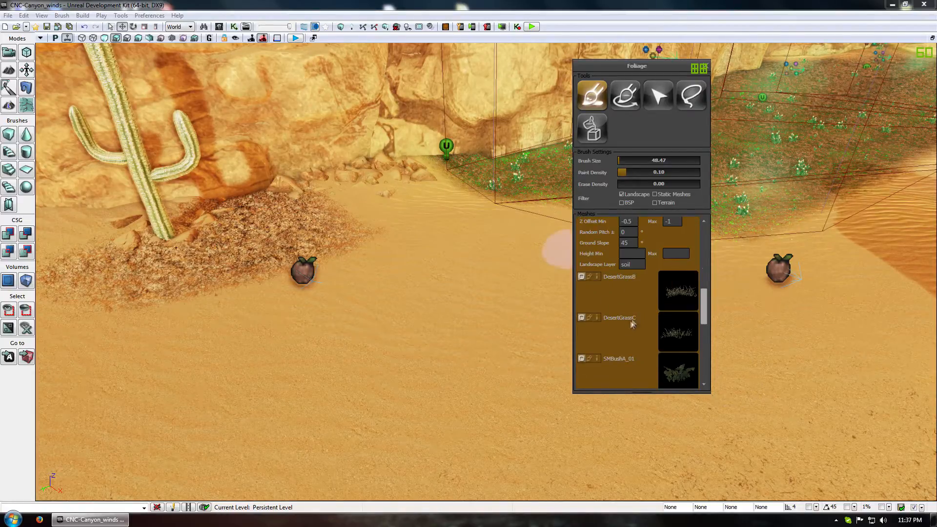
{"action": "scroll", "coordinate": [632, 301], "scroll_direction": "up", "scroll_amount": 2}
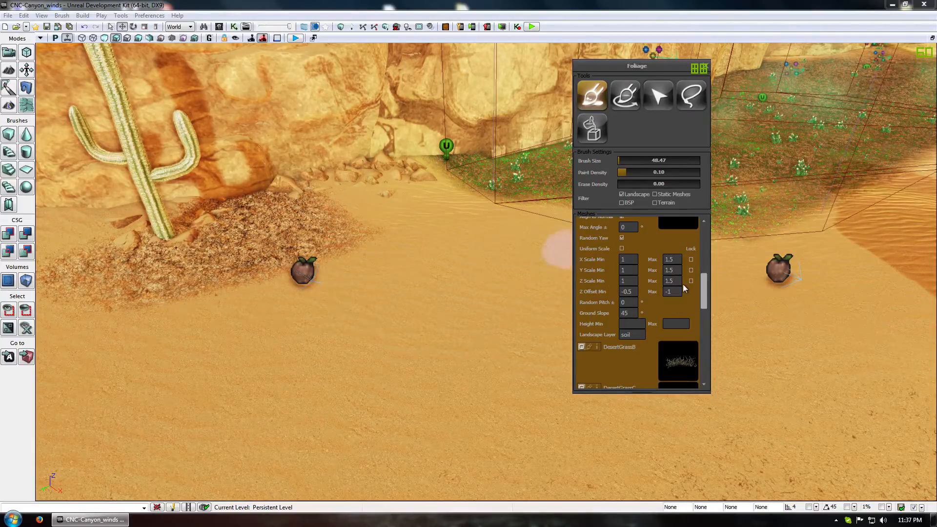
{"action": "scroll", "coordinate": [684, 284], "scroll_direction": "down", "scroll_amount": 2}
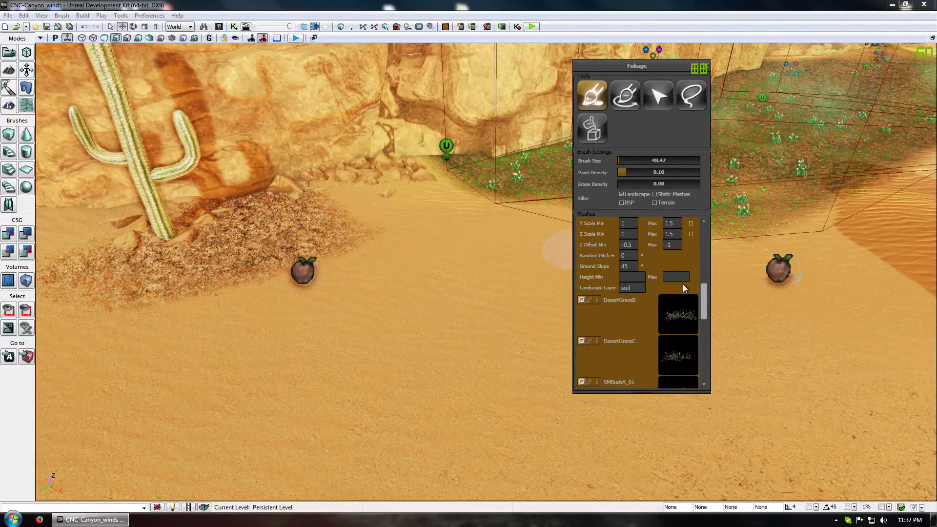
Check the placement and cluster settings of DesertGrassB, then collapse the settings of both DesertGrassB and DesertGrassA
{"action": "left_click", "coordinate": [582, 300]}
{"action": "scroll", "coordinate": [648, 342], "scroll_direction": "down", "scroll_amount": 4}
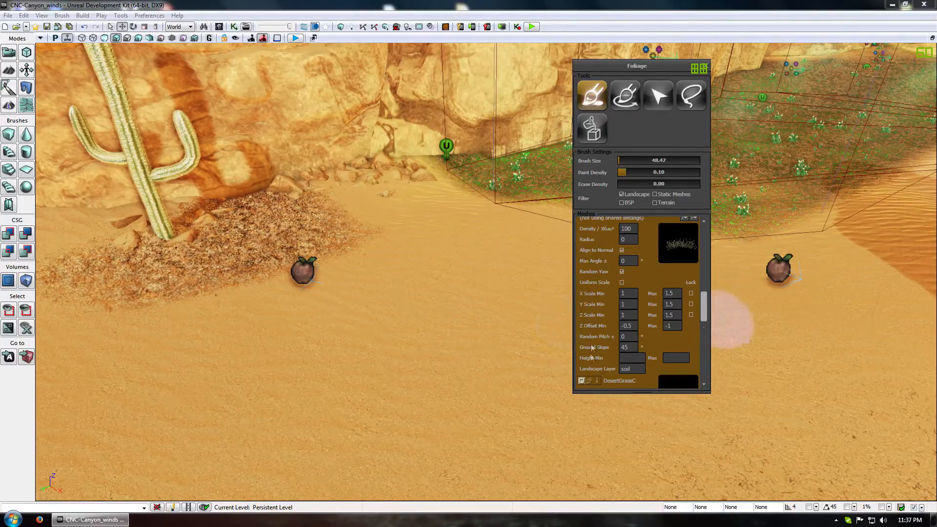
{"action": "scroll", "coordinate": [650, 307], "scroll_direction": "up", "scroll_amount": 2}
{"action": "left_click", "coordinate": [598, 254]}
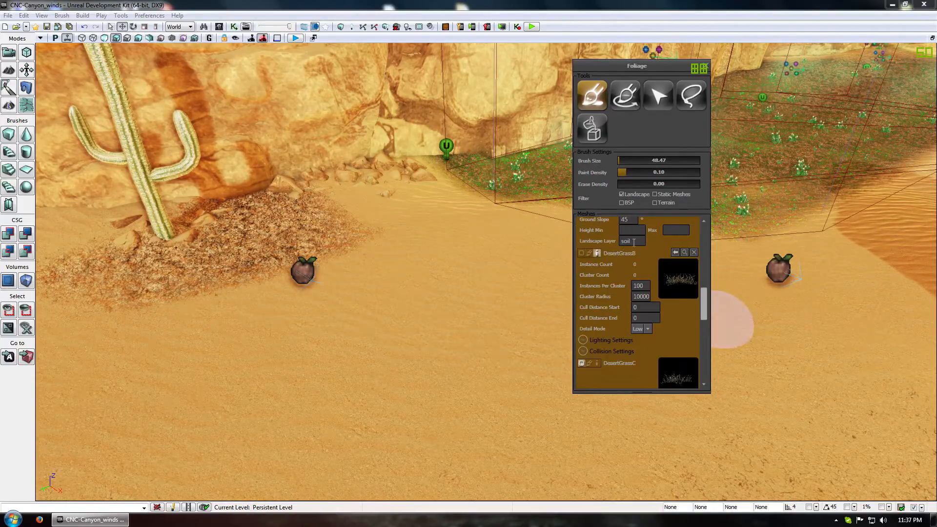
{"action": "left_click", "coordinate": [589, 253]}
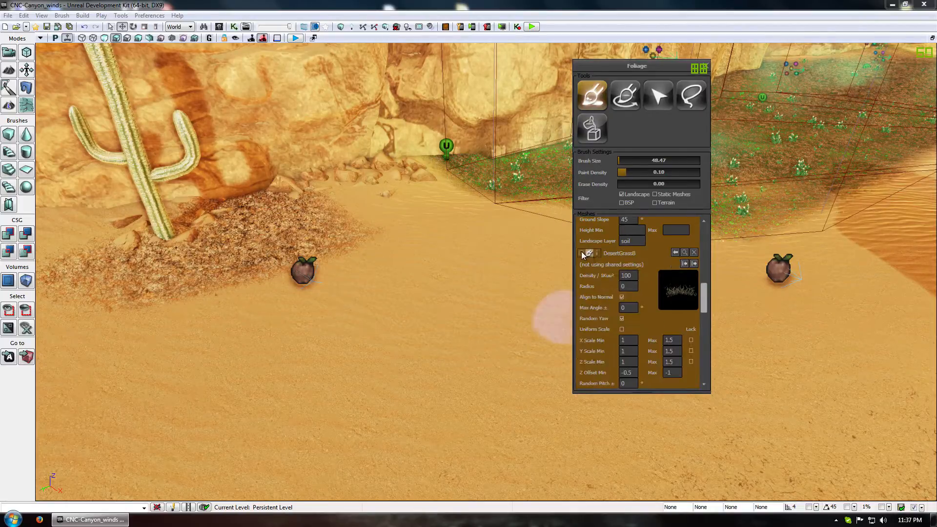
{"action": "left_click", "coordinate": [581, 253]}
{"action": "scroll", "coordinate": [589, 257], "scroll_direction": "up", "scroll_amount": 6}
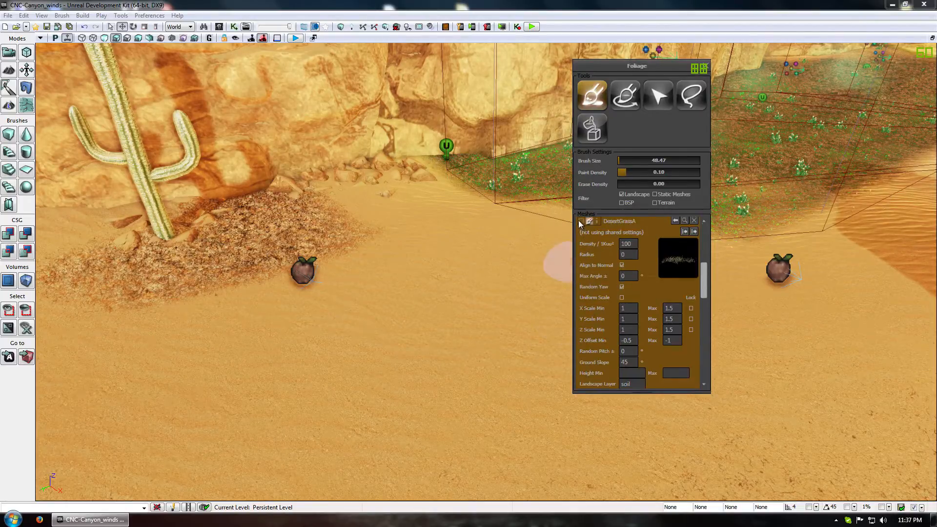
{"action": "left_click", "coordinate": [581, 220]}
Deactivate all the SMBushA meshes in the foliage list, keeping only DesertGrassA, DesertGrassB and DesertGrassC active for painting
{"action": "scroll", "coordinate": [664, 269], "scroll_direction": "up", "scroll_amount": 3}
{"action": "scroll", "coordinate": [639, 330], "scroll_direction": "down", "scroll_amount": 3}
{"action": "scroll", "coordinate": [637, 339], "scroll_direction": "down", "scroll_amount": 3}
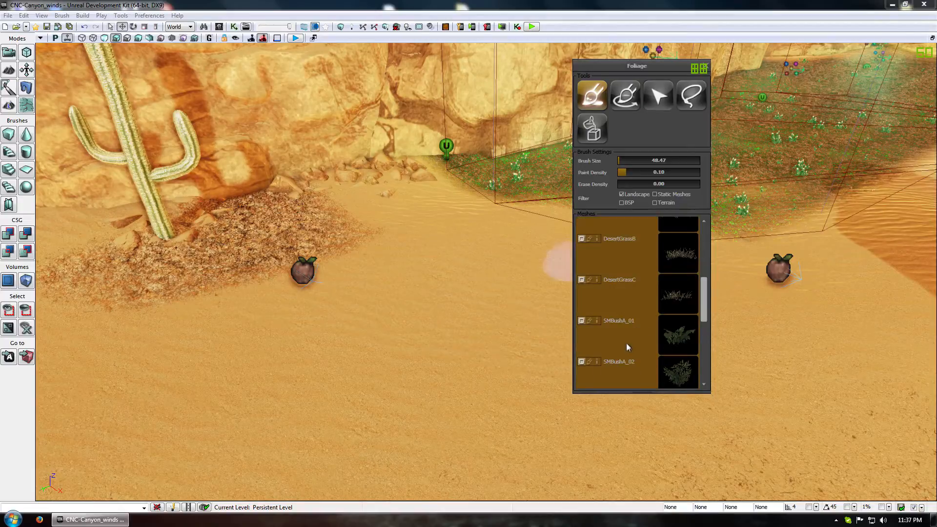
{"action": "scroll", "coordinate": [634, 344], "scroll_direction": "down", "scroll_amount": 2}
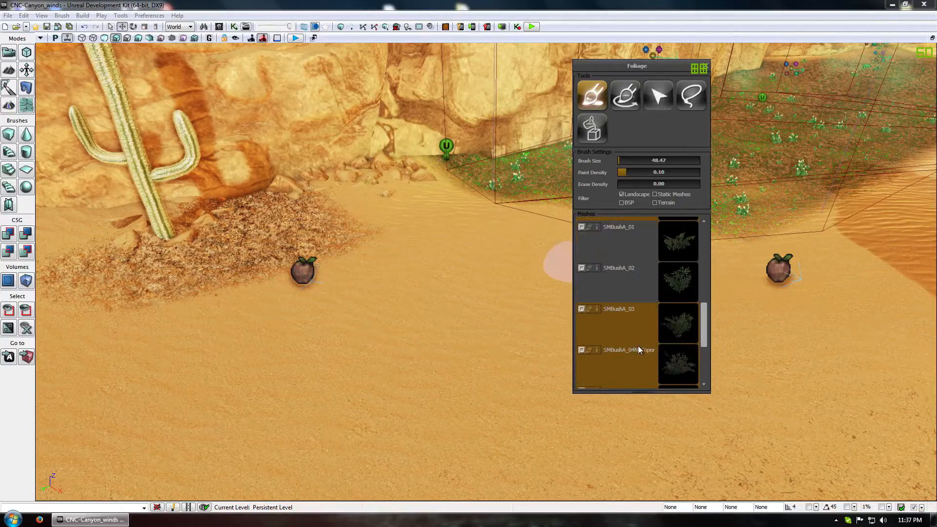
{"action": "scroll", "coordinate": [627, 365], "scroll_direction": "down", "scroll_amount": 1}
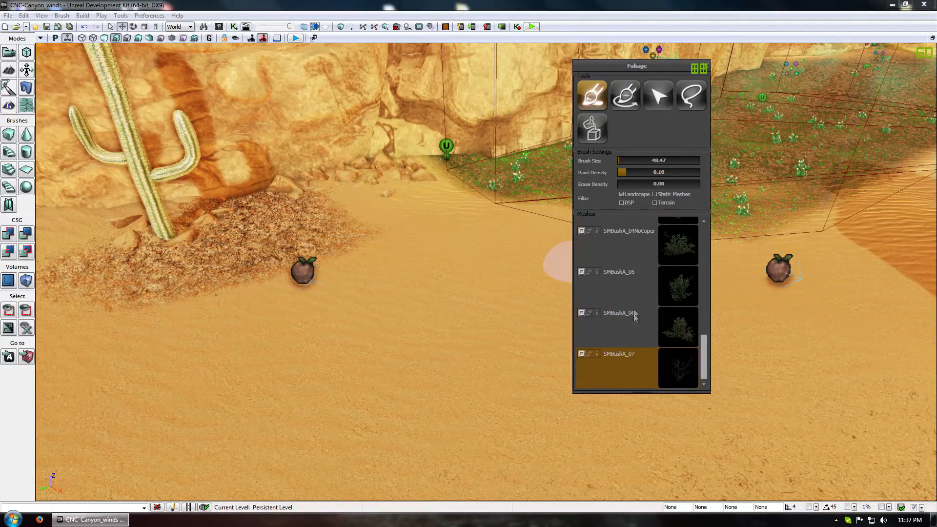
{"action": "scroll", "coordinate": [641, 334], "scroll_direction": "up", "scroll_amount": 3}
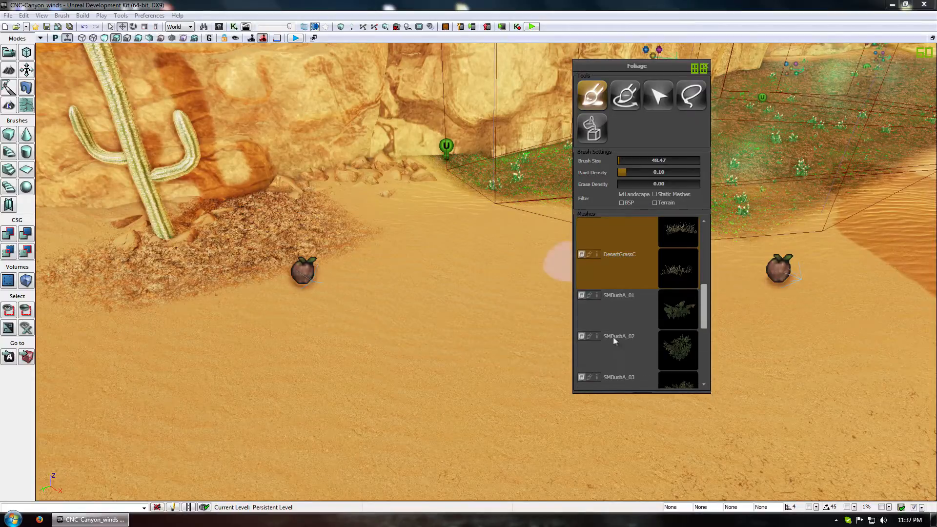
{"action": "scroll", "coordinate": [624, 332], "scroll_direction": "up", "scroll_amount": 3}
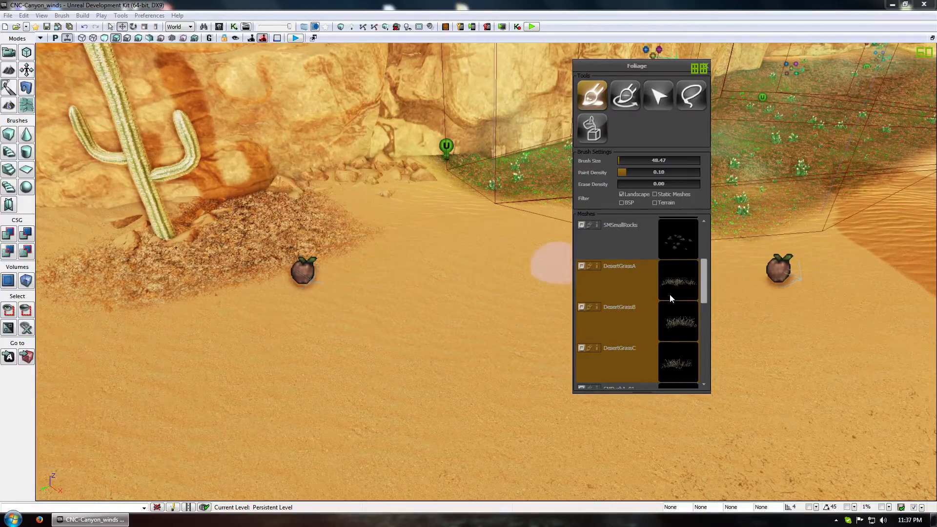
Set the brush size to 423.04 and paint desert grass over the soil patch around the cactus by the cliff
{"action": "left_click_drag", "start_coordinate": [619, 160], "coordinate": [631, 160]}
{"action": "left_click", "coordinate": [303, 240], "text": "ctrl"}
{"action": "mouse_move", "coordinate": [370, 288]}
{"action": "middle_mouse_down"}
{"action": "mouse_move", "coordinate": [337, 261]}
{"action": "mouse_move", "coordinate": [313, 215]}
{"action": "middle_mouse_up"}
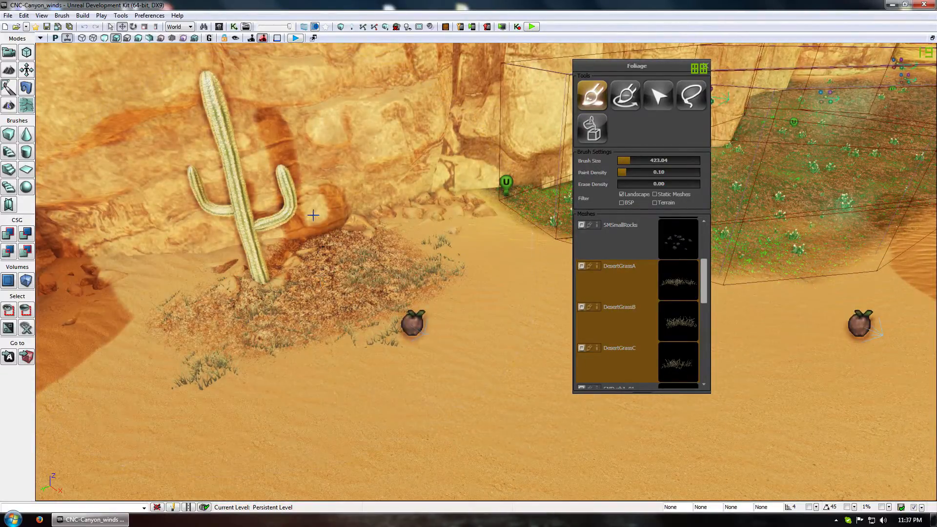
{"action": "right_click_drag", "start_coordinate": [313, 215], "coordinate": [317, 229]}
Paint desert grass over the soil patches along the sandy canyon floor between the cliffs and the green fields
{"action": "mouse_move", "coordinate": [415, 278]}
{"action": "left_mouse_down", "text": "ctrl"}
{"action": "mouse_move", "coordinate": [518, 190]}
{"action": "mouse_move", "coordinate": [498, 197]}
{"action": "left_mouse_up", "text": "ctrl"}
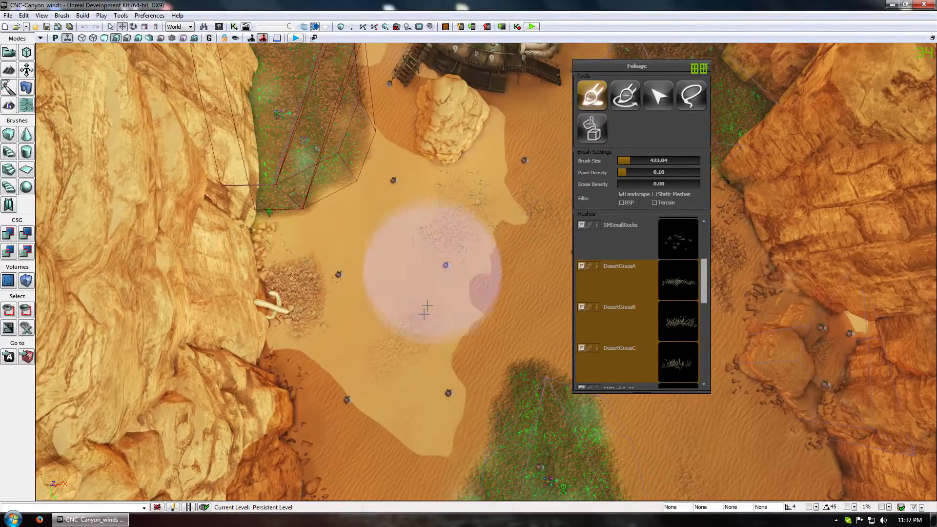
{"action": "mouse_move", "coordinate": [417, 337]}
{"action": "right_mouse_down"}
{"action": "mouse_move", "coordinate": [489, 274]}
{"action": "mouse_move", "coordinate": [493, 315]}
{"action": "right_mouse_up"}
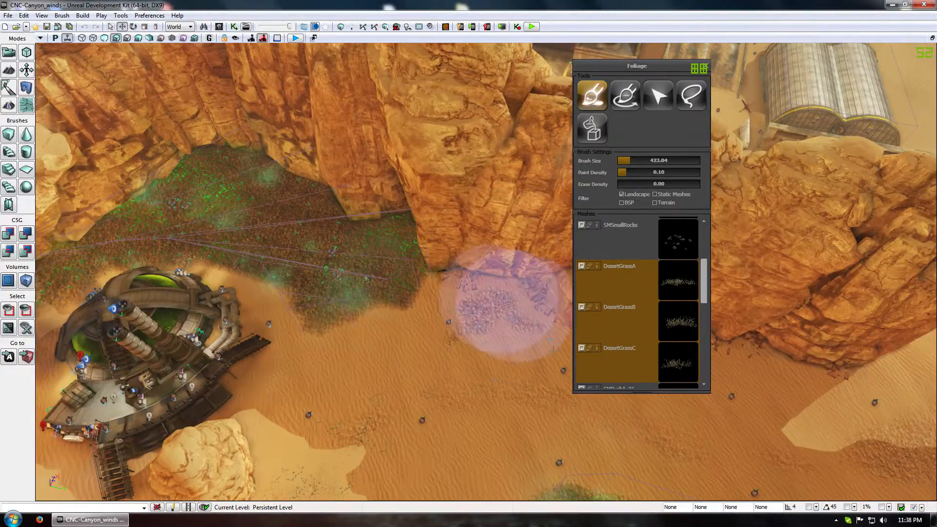
{"action": "right_click_drag", "start_coordinate": [537, 342], "coordinate": [451, 398]}
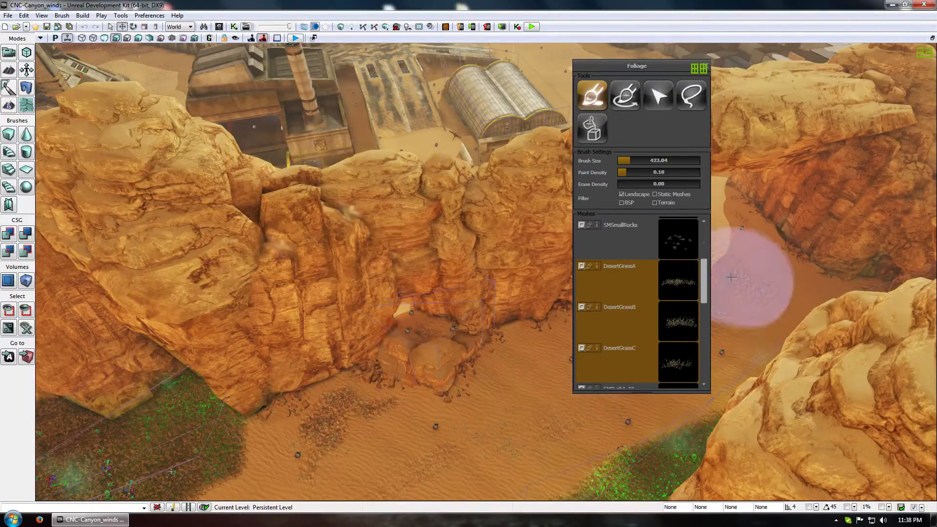
{"action": "left_click_drag", "start_coordinate": [470, 396], "coordinate": [557, 322]}
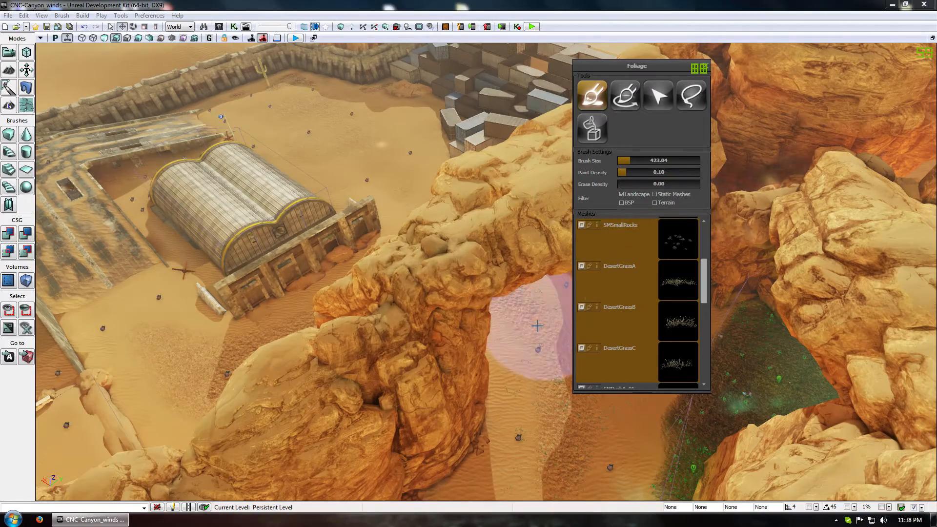
Deactivate the SMSmallRocks mesh and cover the soil in the sandy passage under the rock arch with desert grass
{"action": "left_click", "coordinate": [623, 243]}
{"action": "right_click_drag", "start_coordinate": [524, 317], "coordinate": [488, 293]}
{"action": "key", "text": "w"}
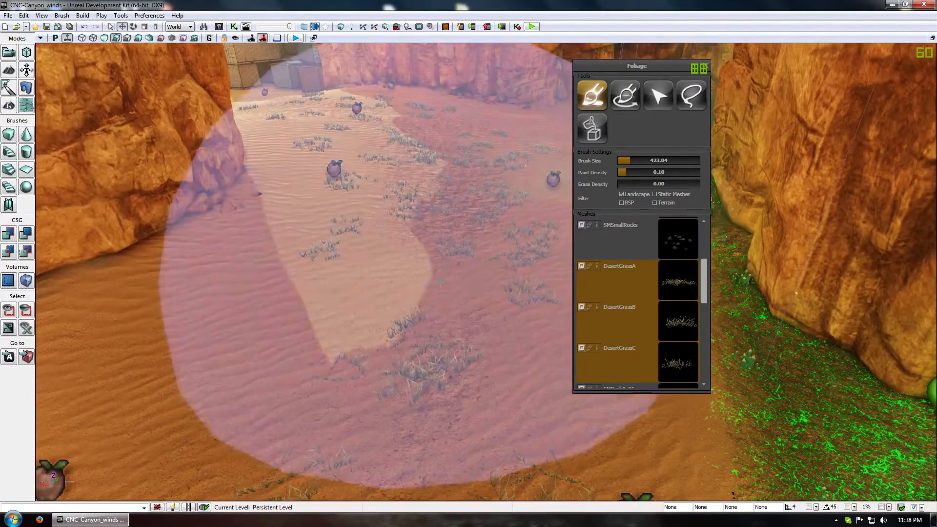
{"action": "mouse_move", "coordinate": [366, 249]}
{"action": "left_mouse_down"}
{"action": "mouse_move", "coordinate": [366, 195]}
{"action": "mouse_move", "coordinate": [337, 161]}
{"action": "mouse_move", "coordinate": [337, 107]}
{"action": "left_mouse_up"}
{"action": "right_click_drag", "start_coordinate": [439, 220], "coordinate": [440, 278]}
Paint desert grass over the sandy yard around the double-arched hangar, from the far cactus by the wall inward
{"action": "mouse_move", "coordinate": [332, 364]}
{"action": "left_mouse_down", "text": "ctrl"}
{"action": "mouse_move", "coordinate": [205, 422]}
{"action": "mouse_move", "coordinate": [406, 379]}
{"action": "mouse_move", "coordinate": [457, 244]}
{"action": "mouse_move", "coordinate": [383, 109]}
{"action": "left_mouse_up", "text": "ctrl"}
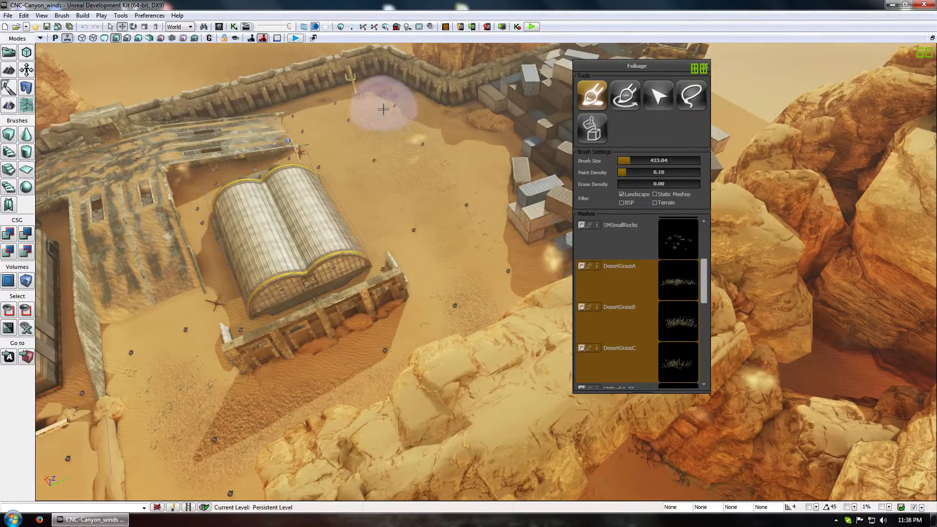
{"action": "mouse_move", "coordinate": [383, 168]}
{"action": "left_mouse_down", "text": "ctrl"}
{"action": "mouse_move", "coordinate": [429, 259]}
{"action": "mouse_move", "coordinate": [385, 223]}
{"action": "left_mouse_up", "text": "ctrl"}
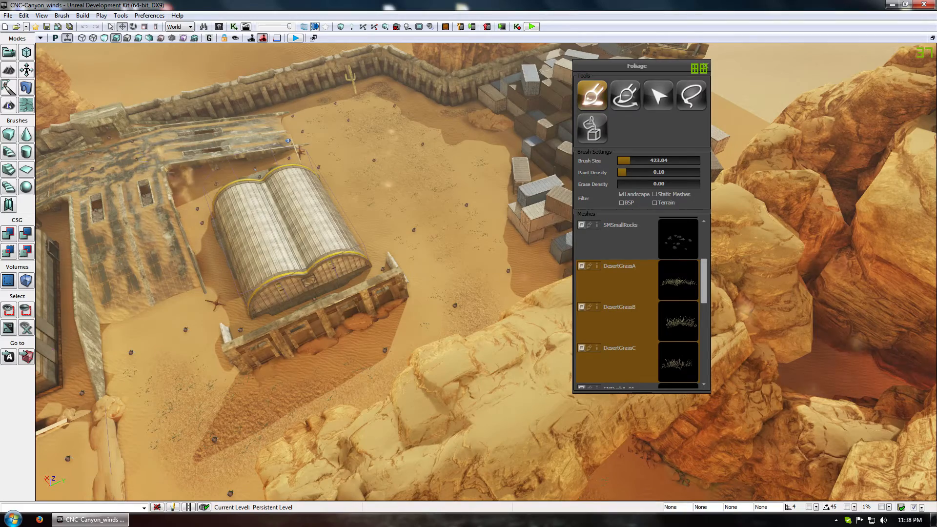
{"action": "mouse_move", "coordinate": [210, 167]}
{"action": "right_mouse_down"}
{"action": "mouse_move", "coordinate": [200, 205]}
{"action": "mouse_move", "coordinate": [103, 224]}
{"action": "mouse_move", "coordinate": [200, 205]}
{"action": "right_mouse_up"}
{"action": "mouse_move", "coordinate": [351, 313]}
{"action": "left_mouse_down", "text": "ctrl"}
{"action": "mouse_move", "coordinate": [341, 268]}
{"action": "mouse_move", "coordinate": [480, 49]}
{"action": "mouse_move", "coordinate": [366, 149]}
{"action": "left_mouse_up", "text": "ctrl"}
Paint desert grass over the soil beside the building with the yellow-edged floor and along the neighbouring cliff
{"action": "mouse_move", "coordinate": [366, 149]}
{"action": "right_mouse_down"}
{"action": "mouse_move", "coordinate": [376, 119]}
{"action": "mouse_move", "coordinate": [383, 171]}
{"action": "right_mouse_up"}
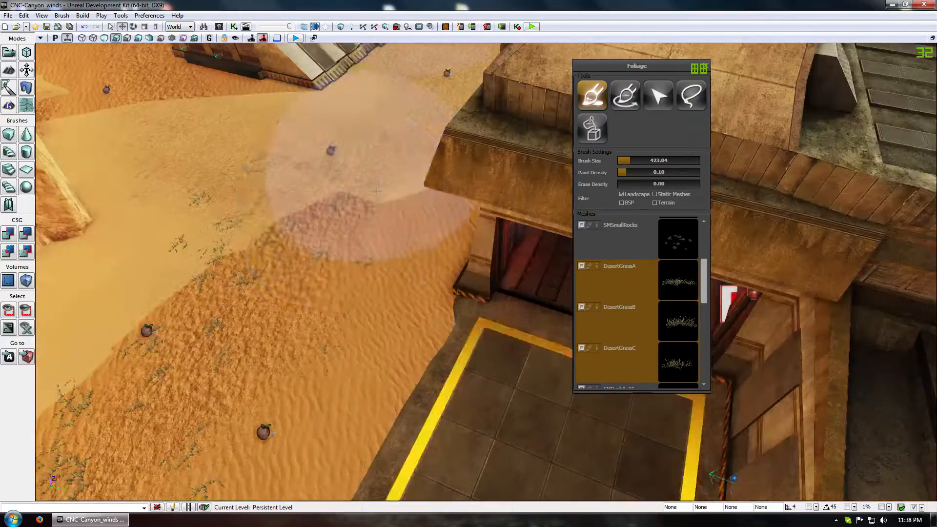
{"action": "mouse_move", "coordinate": [382, 171]}
{"action": "left_mouse_down", "text": "ctrl"}
{"action": "mouse_move", "coordinate": [338, 155]}
{"action": "mouse_move", "coordinate": [313, 94]}
{"action": "mouse_move", "coordinate": [131, 54]}
{"action": "left_mouse_up", "text": "ctrl"}
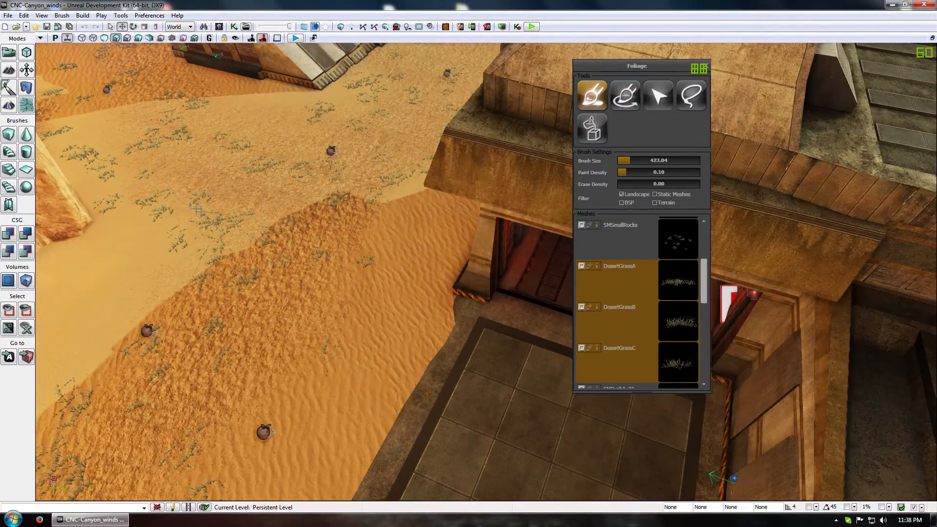
{"action": "right_click_drag", "start_coordinate": [199, 209], "coordinate": [235, 208]}
{"action": "mouse_move", "coordinate": [235, 208]}
{"action": "left_mouse_down", "text": "ctrl"}
{"action": "mouse_move", "coordinate": [251, 242]}
{"action": "mouse_move", "coordinate": [234, 209]}
{"action": "left_mouse_up", "text": "ctrl"}
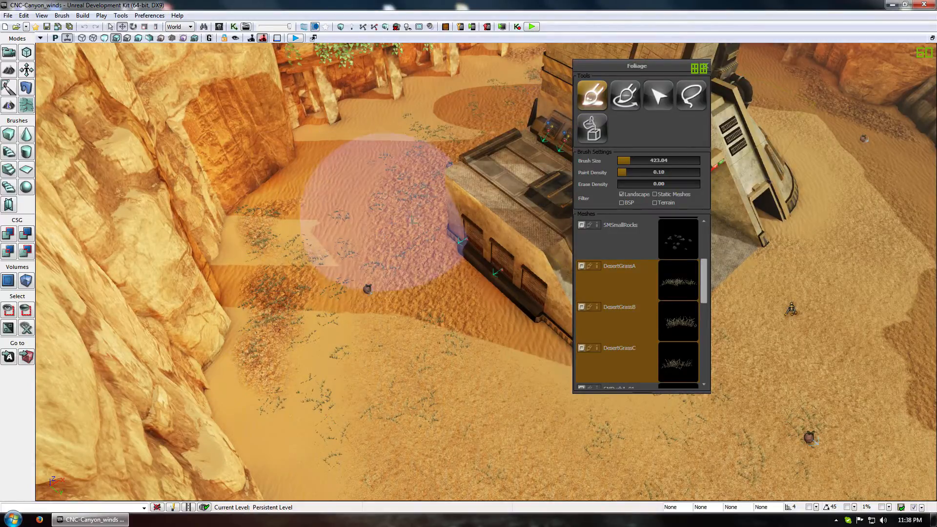
Extend the desert grass across the open soil area between the base buildings and the perimeter wall
{"action": "mouse_move", "coordinate": [413, 221]}
{"action": "right_mouse_down"}
{"action": "mouse_move", "coordinate": [408, 285]}
{"action": "mouse_move", "coordinate": [439, 302]}
{"action": "mouse_move", "coordinate": [380, 393]}
{"action": "right_mouse_up"}
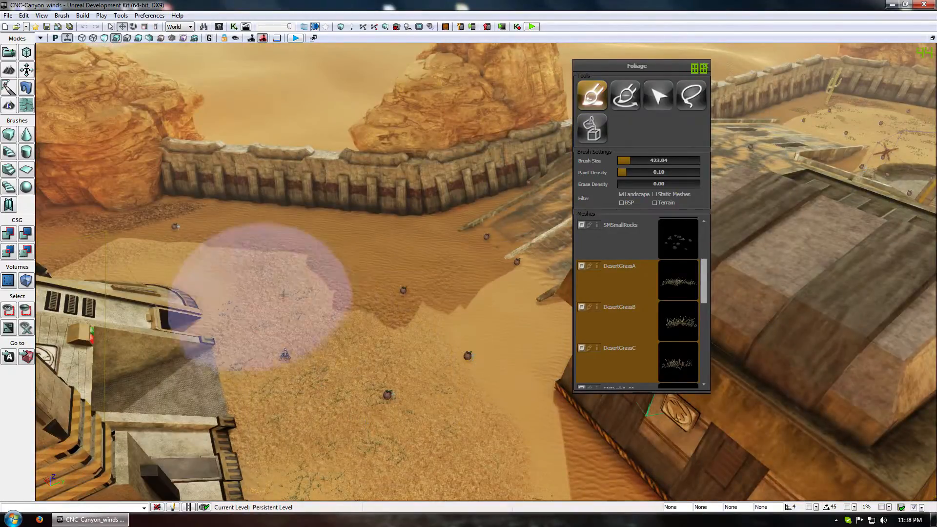
{"action": "mouse_move", "coordinate": [441, 286]}
{"action": "left_mouse_down", "text": "ctrl"}
{"action": "mouse_move", "coordinate": [447, 370]}
{"action": "mouse_move", "coordinate": [515, 358]}
{"action": "mouse_move", "coordinate": [423, 319]}
{"action": "mouse_move", "coordinate": [533, 316]}
{"action": "left_mouse_up", "text": "ctrl"}
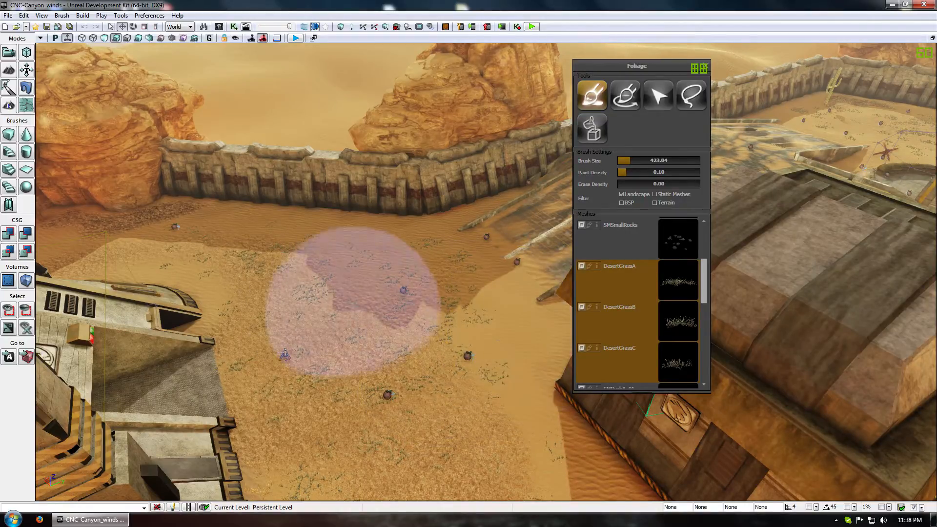
Erase stray desert grass with a 97.53 brush from the bare sand near the hangar, the cactus and the stacked containers
{"action": "right_click_drag", "start_coordinate": [476, 342], "coordinate": [357, 388]}
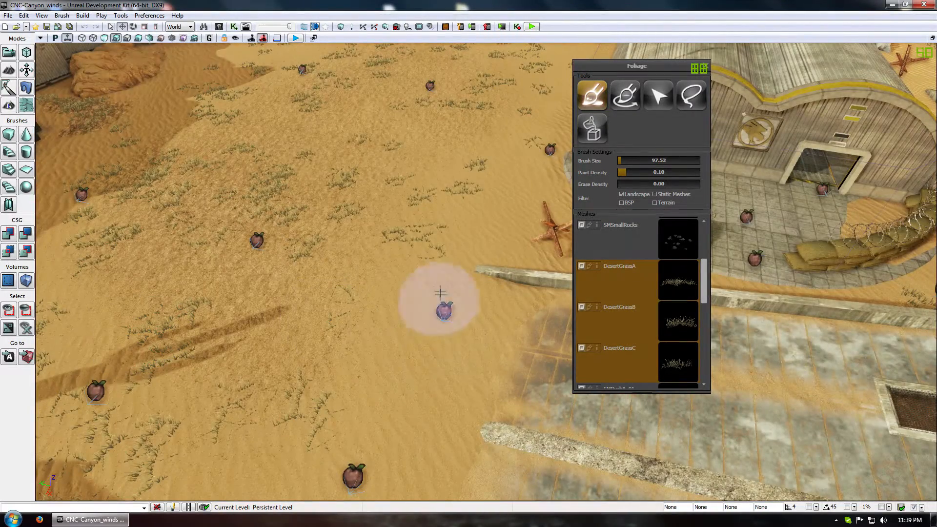
{"action": "left_click_drag", "start_coordinate": [441, 293], "coordinate": [471, 169], "text": "shift"}
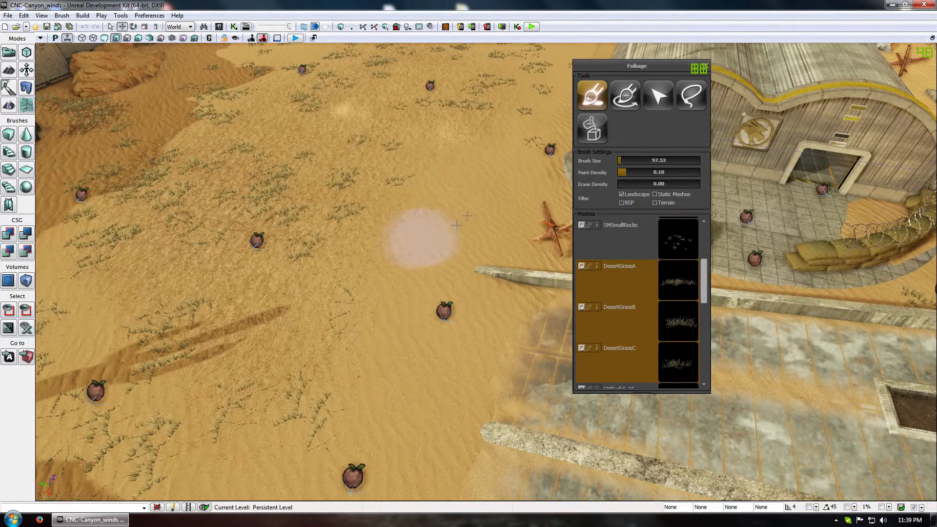
{"action": "left_click_drag", "start_coordinate": [467, 215], "coordinate": [549, 104], "text": "shift"}
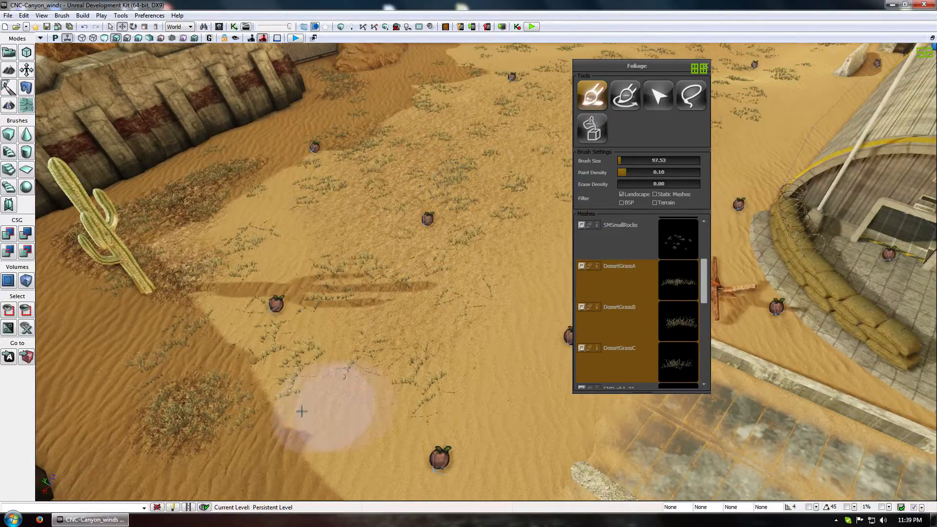
{"action": "mouse_move", "coordinate": [302, 412]}
{"action": "left_mouse_down", "text": "shift"}
{"action": "mouse_move", "coordinate": [264, 328]}
{"action": "mouse_move", "coordinate": [308, 151]}
{"action": "mouse_move", "coordinate": [284, 338]}
{"action": "left_mouse_up", "text": "shift"}
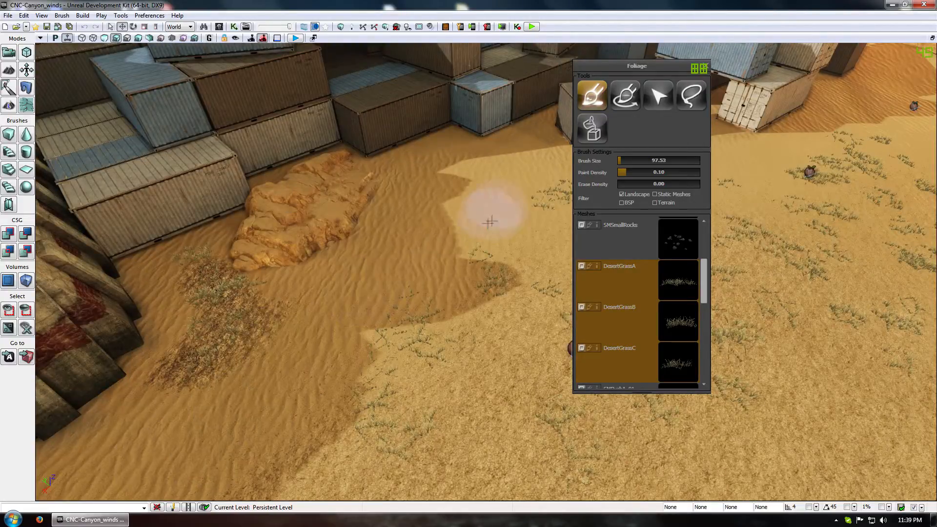
{"action": "left_click_drag", "start_coordinate": [490, 223], "coordinate": [543, 182], "text": "shift"}
{"action": "right_click", "coordinate": [502, 235]}
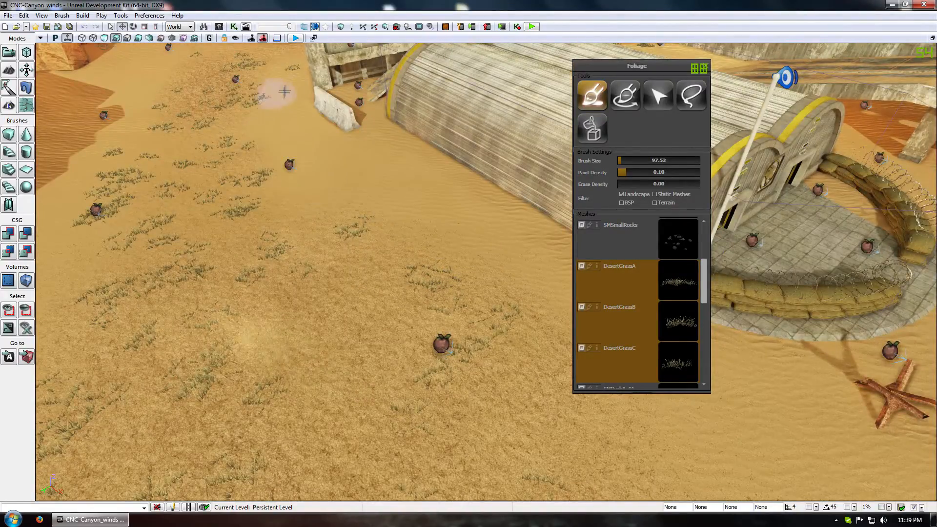
Erase stray desert grass from the bare sand beside the hangar, inside the perimeter wall and around the walled building in front of the hangar
{"action": "mouse_move", "coordinate": [279, 123]}
{"action": "left_mouse_down", "text": "ctrl+shift"}
{"action": "mouse_move", "coordinate": [184, 157]}
{"action": "mouse_move", "coordinate": [109, 146]}
{"action": "mouse_move", "coordinate": [224, 215]}
{"action": "mouse_move", "coordinate": [176, 251]}
{"action": "mouse_move", "coordinate": [232, 194]}
{"action": "mouse_move", "coordinate": [299, 410]}
{"action": "mouse_move", "coordinate": [296, 466]}
{"action": "left_mouse_up", "text": "ctrl+shift"}
{"action": "left_click_drag", "start_coordinate": [365, 308], "coordinate": [367, 430]}
{"action": "mouse_move", "coordinate": [445, 237]}
{"action": "right_mouse_down"}
{"action": "mouse_move", "coordinate": [444, 279]}
{"action": "mouse_move", "coordinate": [475, 287]}
{"action": "right_mouse_up"}
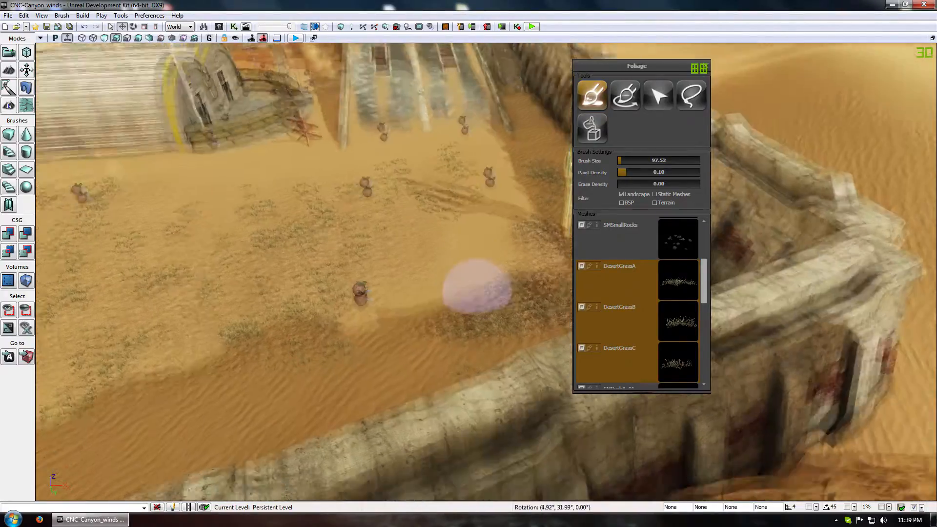
{"action": "mouse_move", "coordinate": [475, 287]}
{"action": "left_mouse_down"}
{"action": "mouse_move", "coordinate": [312, 259]}
{"action": "mouse_move", "coordinate": [381, 253]}
{"action": "left_mouse_up"}
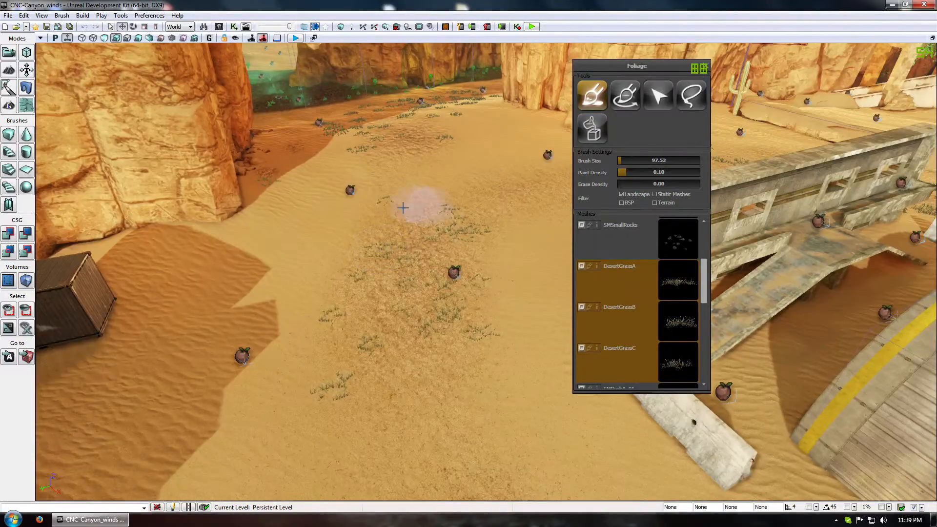
{"action": "left_click_drag", "start_coordinate": [413, 332], "coordinate": [489, 330]}
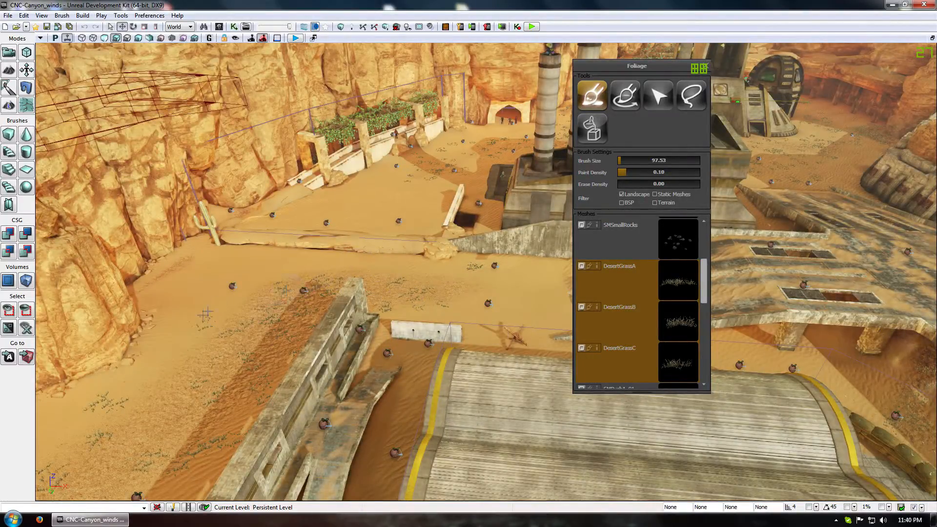
{"action": "right_click_drag", "start_coordinate": [62, 414], "coordinate": [94, 430]}
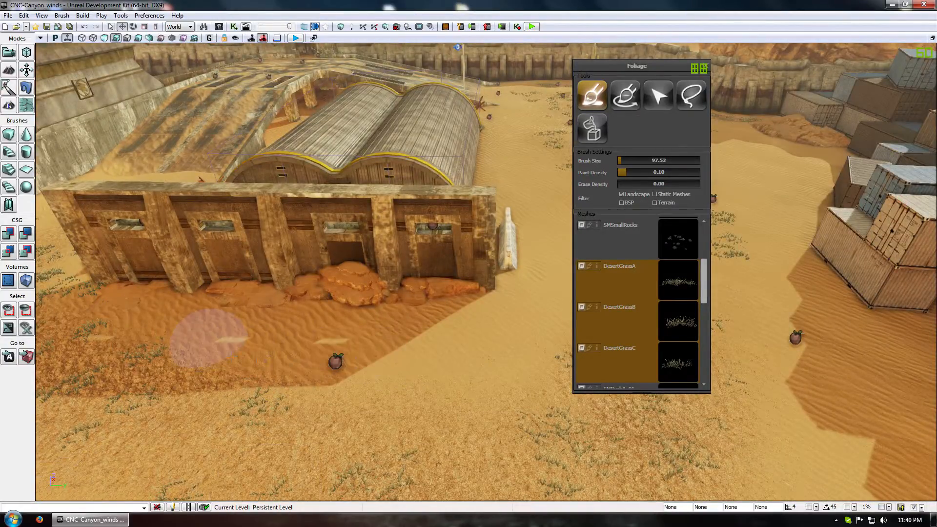
{"action": "mouse_move", "coordinate": [208, 338]}
{"action": "right_mouse_down"}
{"action": "mouse_move", "coordinate": [98, 342]}
{"action": "mouse_move", "coordinate": [329, 369]}
{"action": "right_mouse_up"}
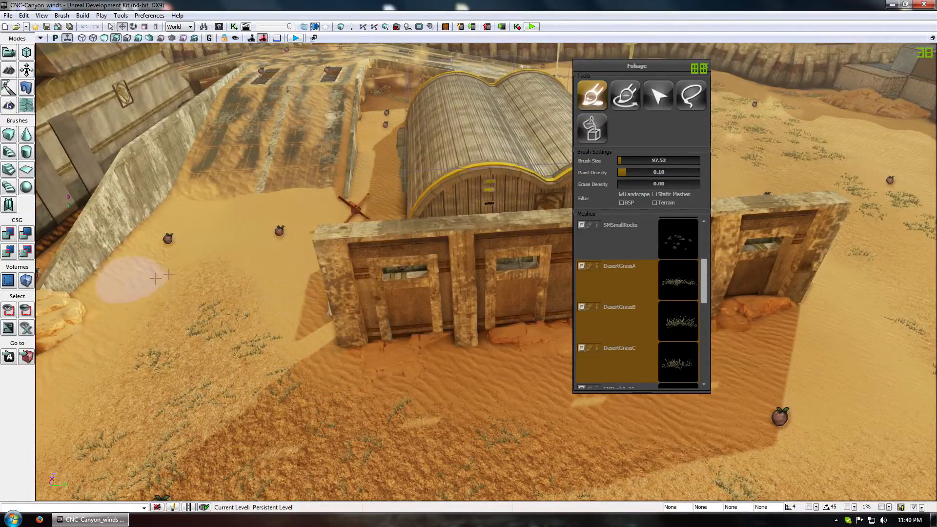
{"action": "mouse_move", "coordinate": [156, 272]}
{"action": "right_mouse_down"}
{"action": "mouse_move", "coordinate": [146, 283]}
{"action": "mouse_move", "coordinate": [272, 235]}
{"action": "right_mouse_up"}
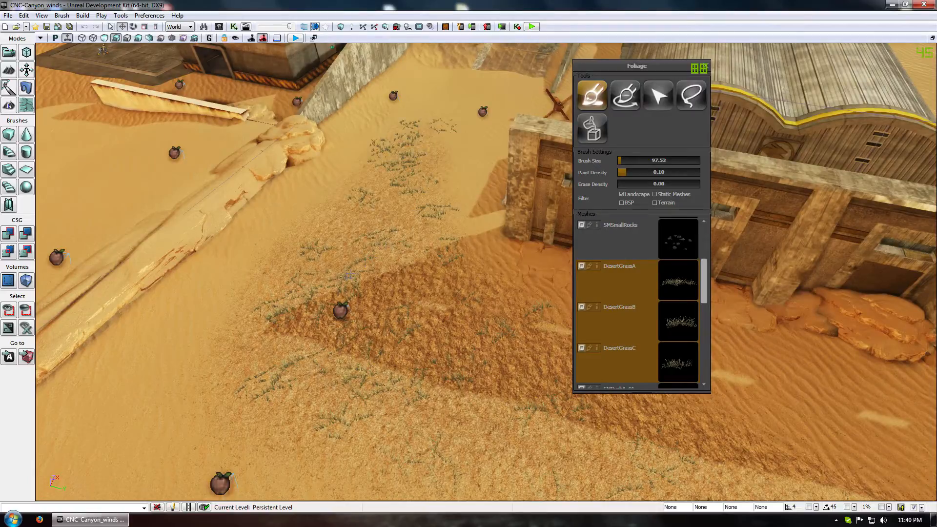
Set the paint density to 0.04 and erase stray desert grass from the bare sand along the cliff and near the yellow-edged floor
{"action": "mouse_move", "coordinate": [330, 291]}
{"action": "right_mouse_down"}
{"action": "mouse_move", "coordinate": [341, 286]}
{"action": "mouse_move", "coordinate": [220, 288]}
{"action": "mouse_move", "coordinate": [293, 274]}
{"action": "mouse_move", "coordinate": [279, 297]}
{"action": "right_mouse_up"}
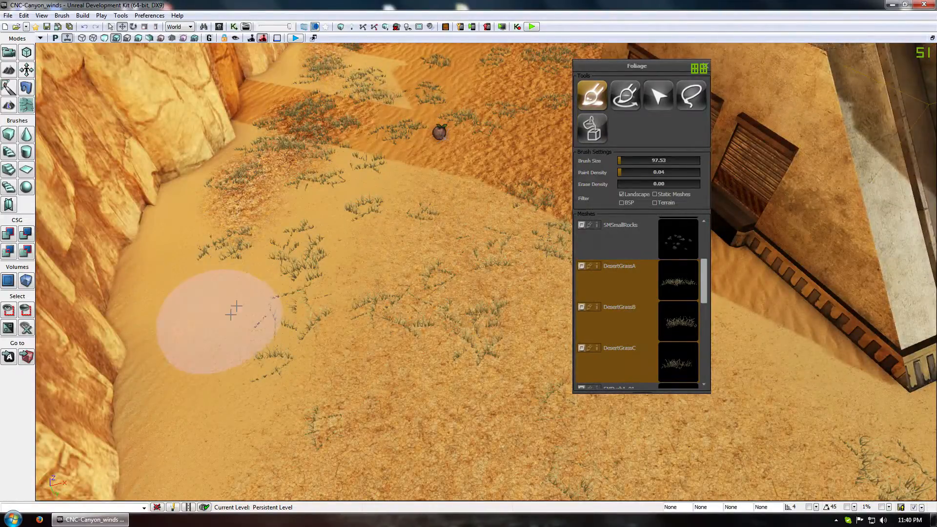
{"action": "left_click_drag", "start_coordinate": [293, 244], "coordinate": [394, 108], "text": "shift"}
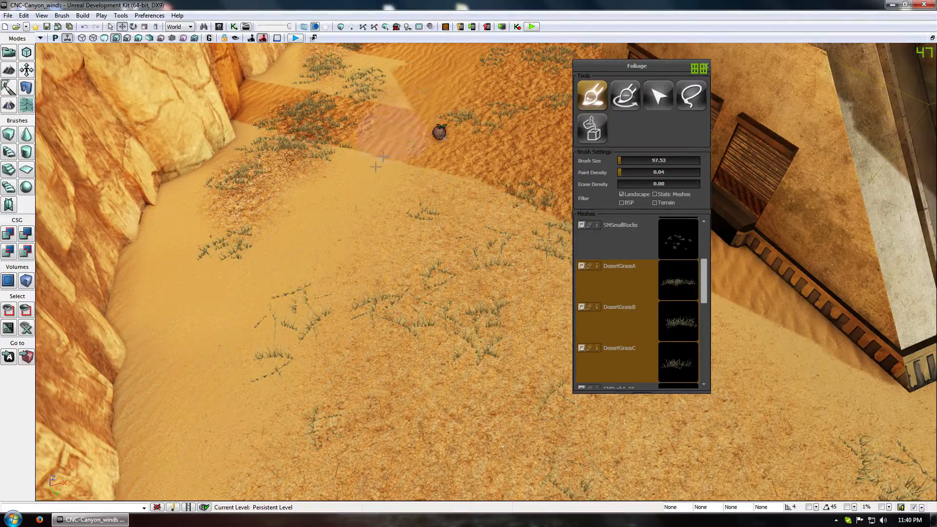
{"action": "left_click_drag", "start_coordinate": [376, 167], "coordinate": [224, 376], "text": "shift"}
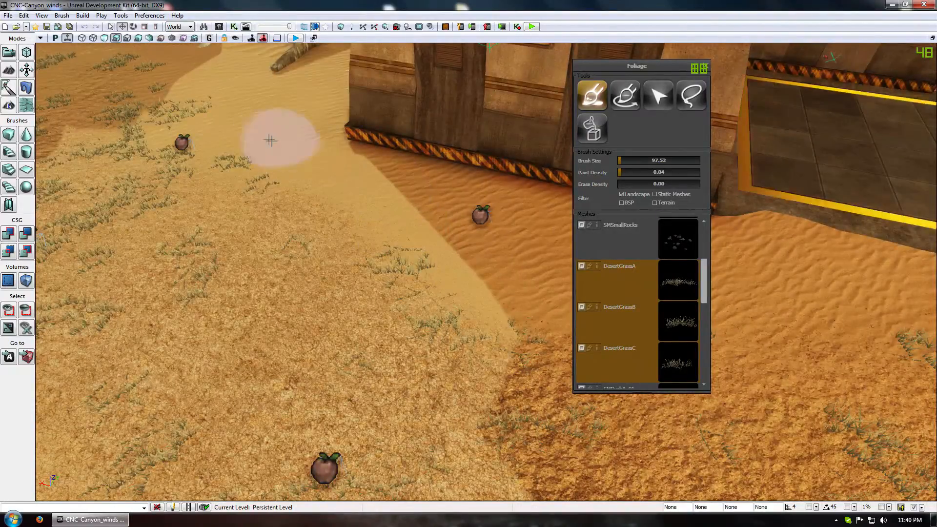
{"action": "left_click_drag", "start_coordinate": [360, 166], "coordinate": [418, 483]}
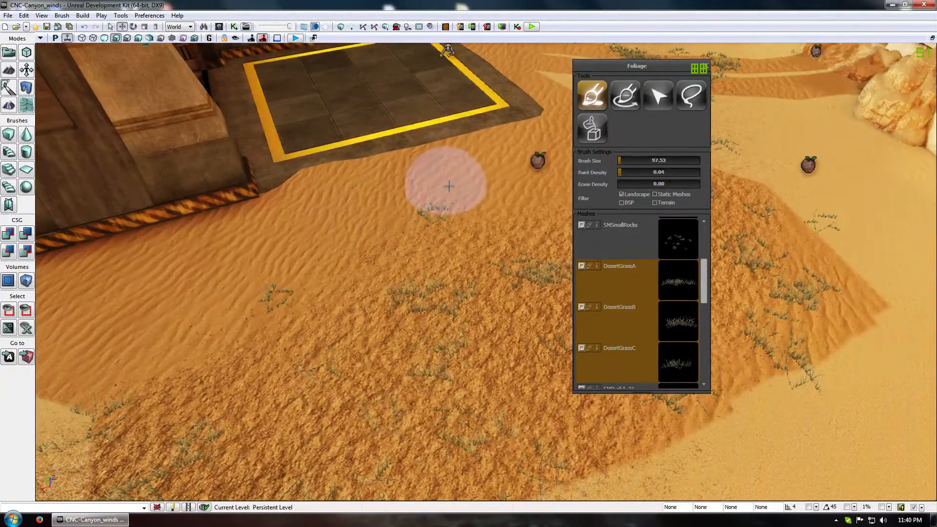
{"action": "mouse_move", "coordinate": [194, 278]}
{"action": "left_mouse_down"}
{"action": "mouse_move", "coordinate": [430, 444]}
{"action": "mouse_move", "coordinate": [293, 169]}
{"action": "left_mouse_up"}
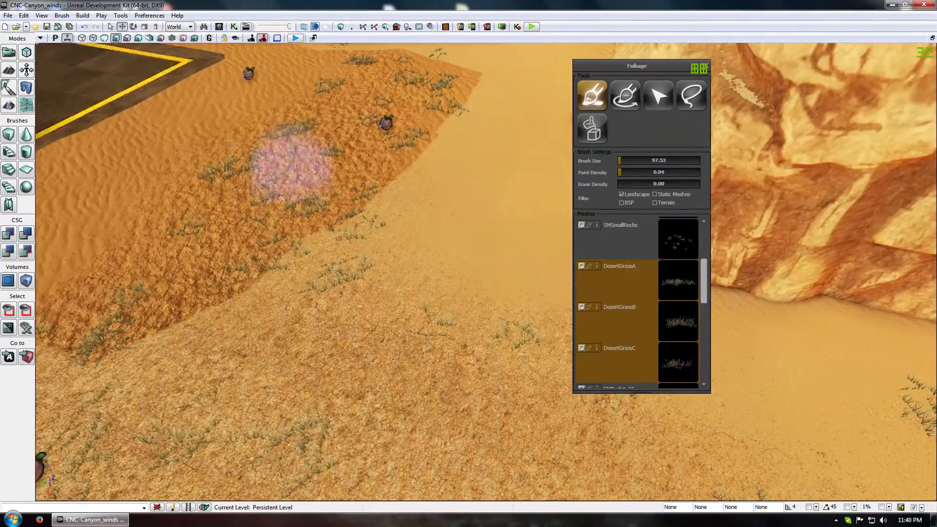
{"action": "mouse_move", "coordinate": [228, 245]}
{"action": "left_mouse_down"}
{"action": "mouse_move", "coordinate": [424, 486]}
{"action": "mouse_move", "coordinate": [457, 471]}
{"action": "mouse_move", "coordinate": [557, 165]}
{"action": "mouse_move", "coordinate": [338, 388]}
{"action": "left_mouse_up"}
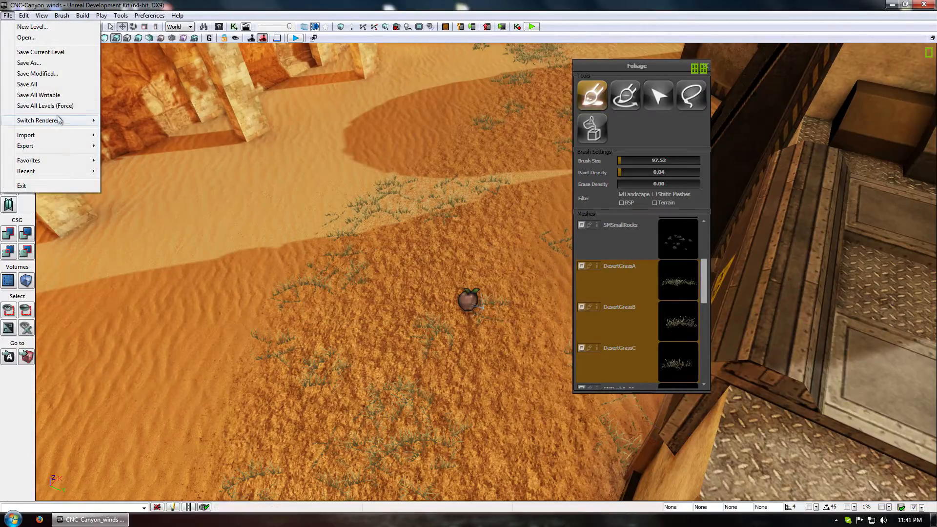
Save the modified packages CNC-Canyon_winds and RX_Env_canyon
{"action": "left_click", "coordinate": [57, 78]}
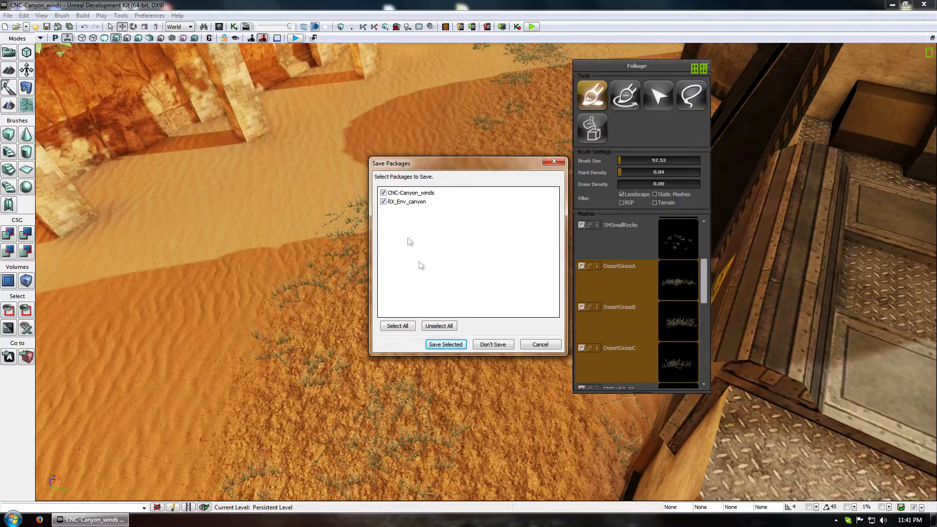
{"action": "left_click", "coordinate": [449, 346]}
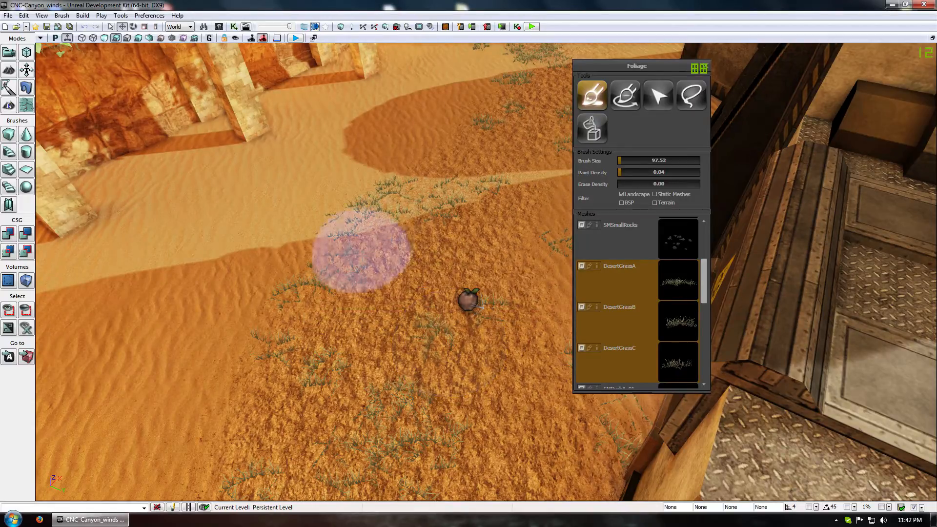
Erase stray desert grass from the bare sand between the metal-plated building and the cliff overhang with its supporting pillars
{"action": "right_click_drag", "start_coordinate": [362, 251], "coordinate": [426, 248]}
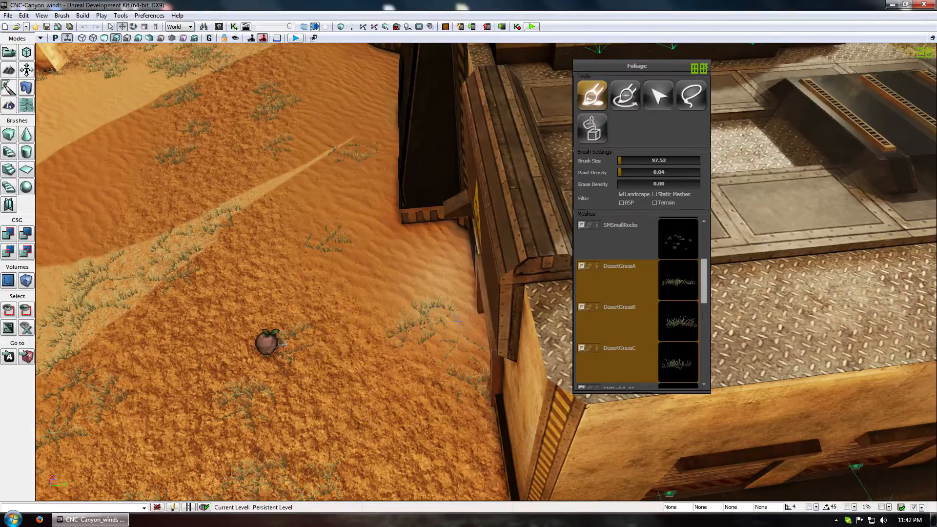
{"action": "mouse_move", "coordinate": [450, 335]}
{"action": "left_mouse_down", "text": "shift"}
{"action": "mouse_move", "coordinate": [360, 247]}
{"action": "mouse_move", "coordinate": [360, 134]}
{"action": "left_mouse_up", "text": "shift"}
{"action": "mouse_move", "coordinate": [360, 134]}
{"action": "right_mouse_down"}
{"action": "mouse_move", "coordinate": [351, 279]}
{"action": "mouse_move", "coordinate": [367, 321]}
{"action": "right_mouse_up"}
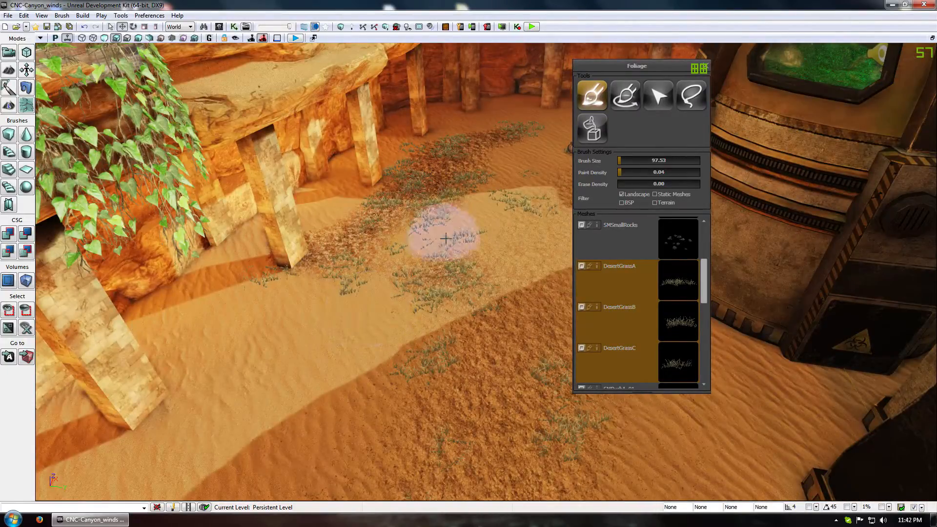
{"action": "right_click_drag", "start_coordinate": [517, 177], "coordinate": [537, 170]}
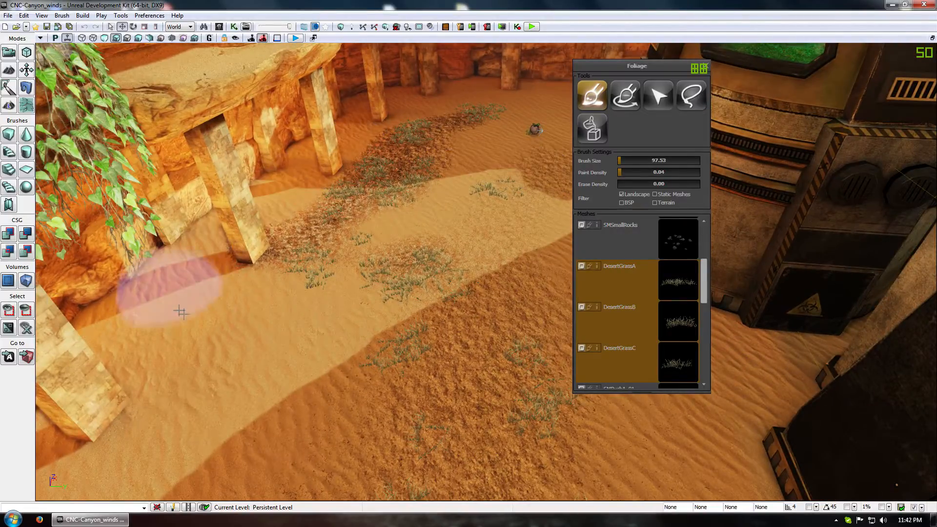
{"action": "right_click_drag", "start_coordinate": [241, 348], "coordinate": [312, 454]}
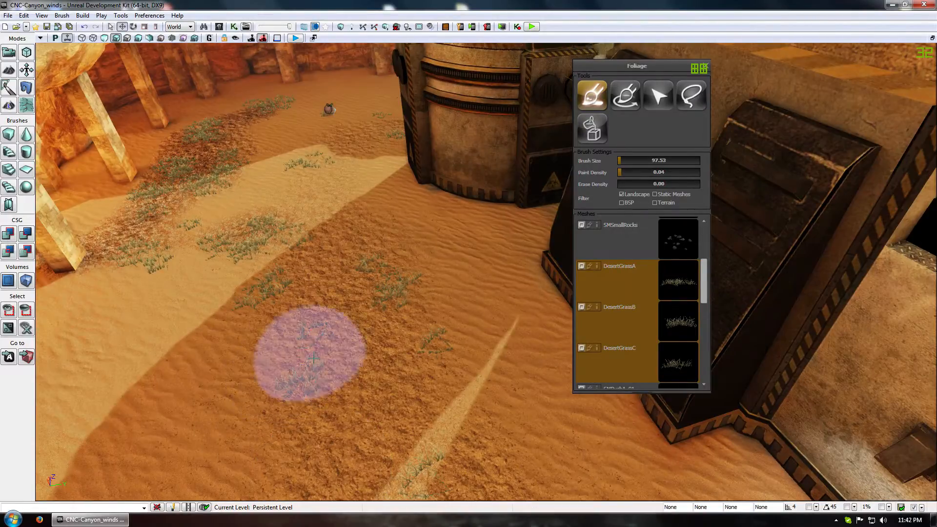
{"action": "mouse_move", "coordinate": [345, 345]}
{"action": "right_mouse_down"}
{"action": "mouse_move", "coordinate": [303, 325]}
{"action": "mouse_move", "coordinate": [380, 264]}
{"action": "right_mouse_up"}
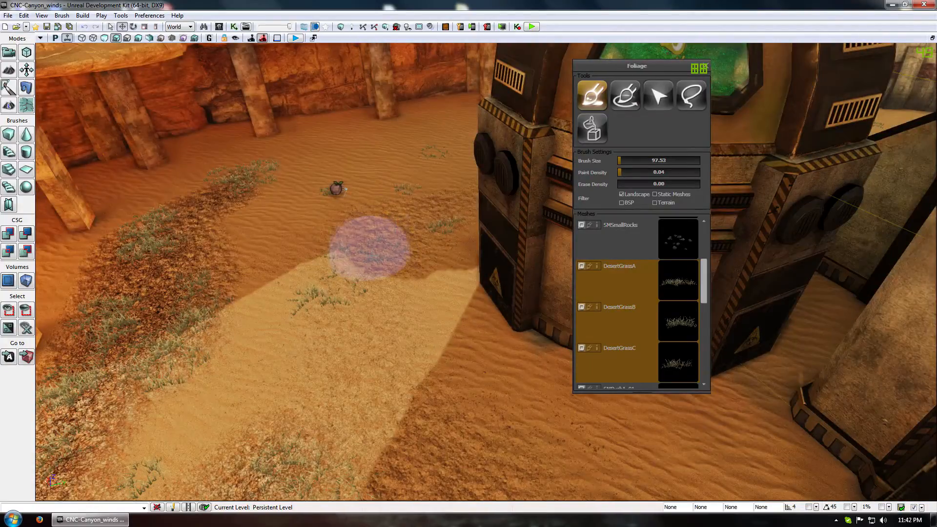
Erase stray desert grass from the rippled sand around the silo with the green window
{"action": "right_click_drag", "start_coordinate": [383, 167], "coordinate": [444, 190]}
{"action": "left_click", "coordinate": [398, 303]}
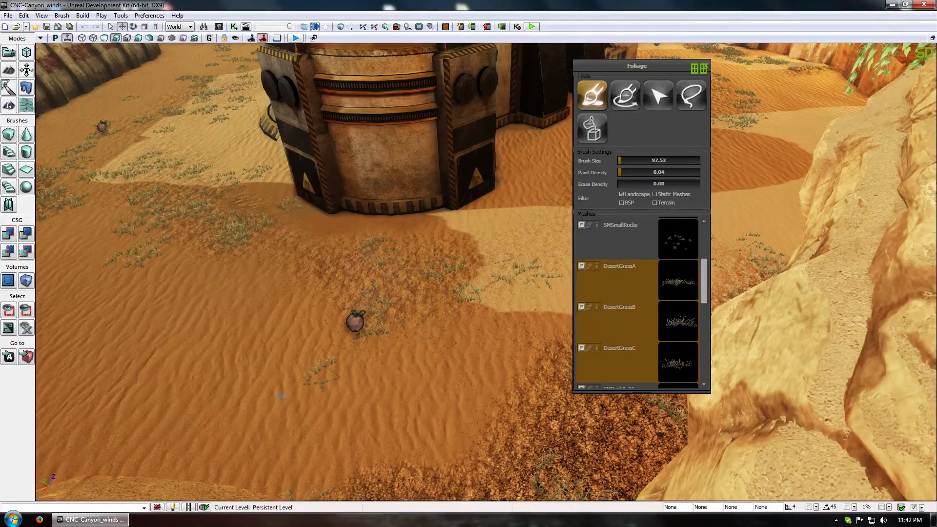
{"action": "right_click_drag", "start_coordinate": [300, 398], "coordinate": [226, 366]}
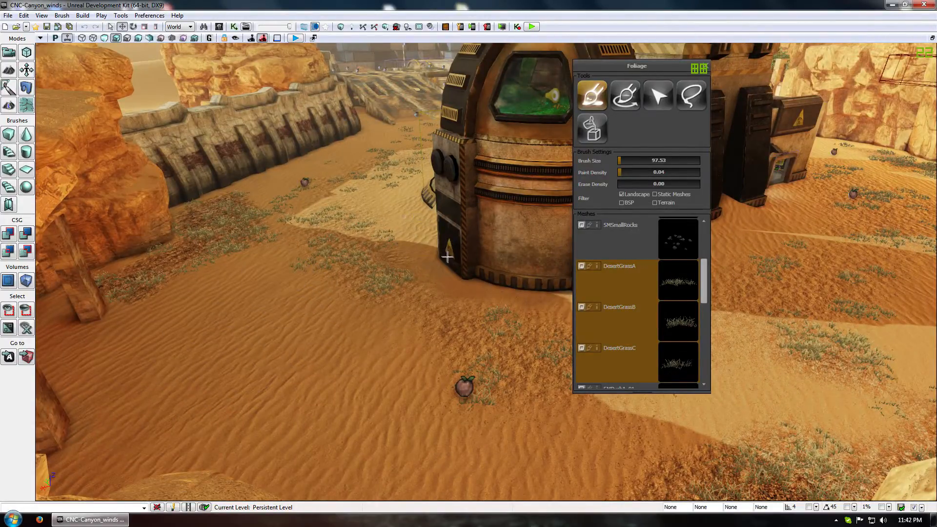
{"action": "mouse_move", "coordinate": [429, 293]}
{"action": "right_mouse_down"}
{"action": "mouse_move", "coordinate": [380, 279]}
{"action": "mouse_move", "coordinate": [361, 288]}
{"action": "mouse_move", "coordinate": [376, 278]}
{"action": "right_mouse_up"}
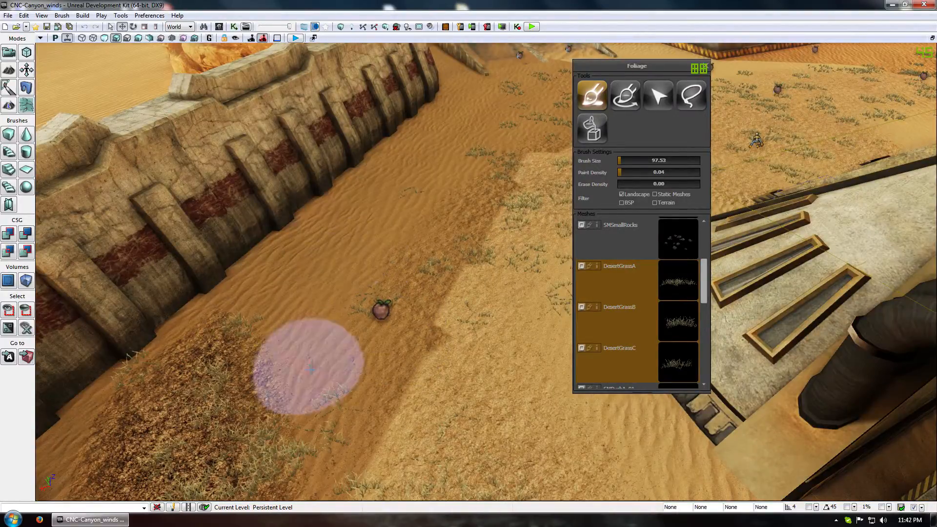
Reduce the brush size to 81.11 and erase stray desert grass from the bare sand between the perimeter wall and the soil path
{"action": "left_click_drag", "start_coordinate": [622, 161], "coordinate": [618, 161]}
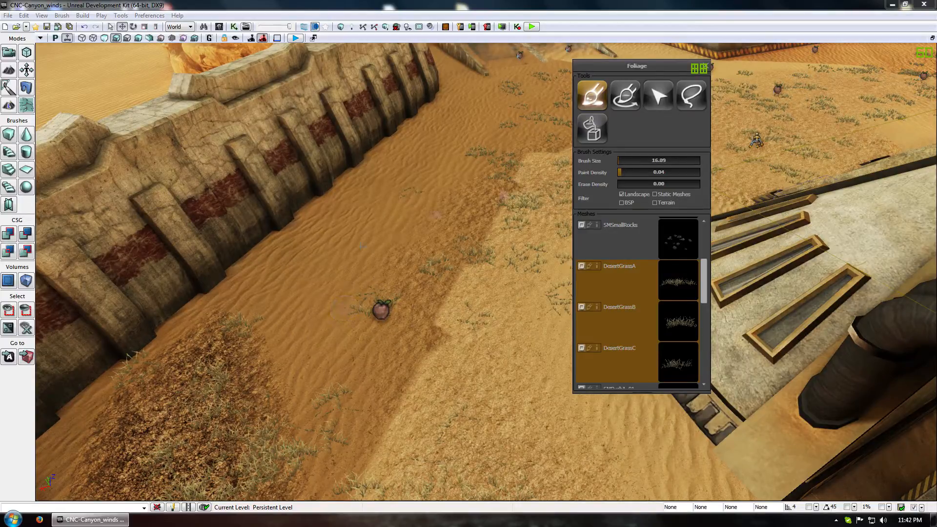
{"action": "left_click_drag", "start_coordinate": [300, 291], "coordinate": [330, 343]}
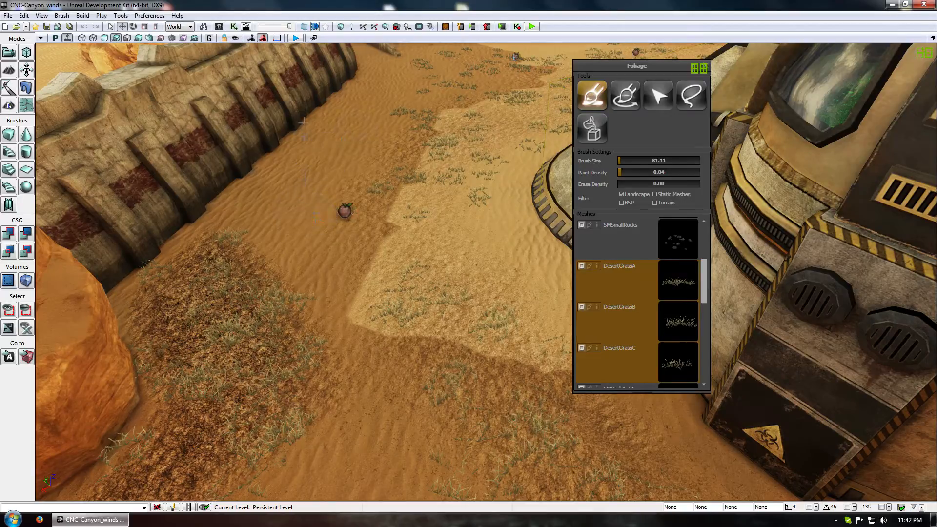
{"action": "left_click_drag", "start_coordinate": [352, 305], "coordinate": [352, 234]}
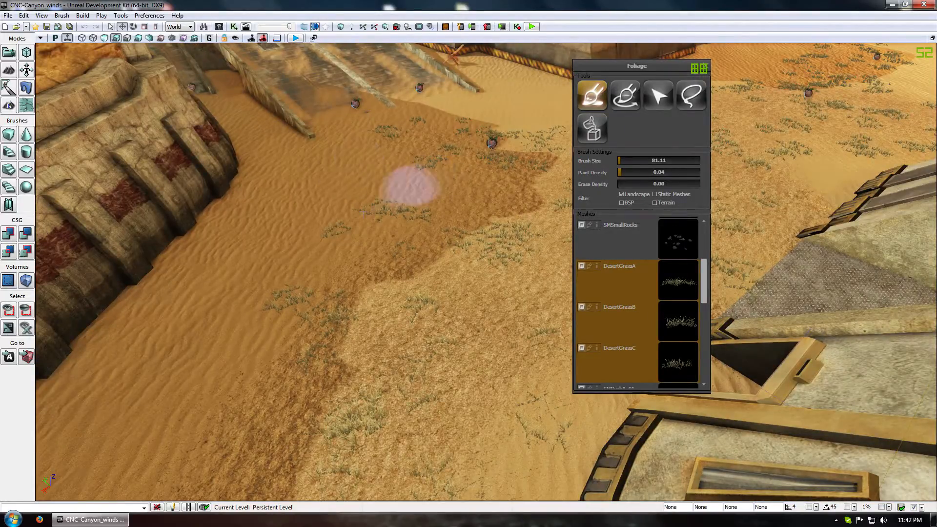
{"action": "mouse_move", "coordinate": [410, 187]}
{"action": "left_mouse_down", "text": "ctrl+shift"}
{"action": "mouse_move", "coordinate": [255, 318]}
{"action": "mouse_move", "coordinate": [423, 196]}
{"action": "left_mouse_up", "text": "ctrl+shift"}
{"action": "mouse_move", "coordinate": [306, 206]}
{"action": "left_mouse_down"}
{"action": "mouse_move", "coordinate": [364, 337]}
{"action": "mouse_move", "coordinate": [404, 388]}
{"action": "left_mouse_up"}
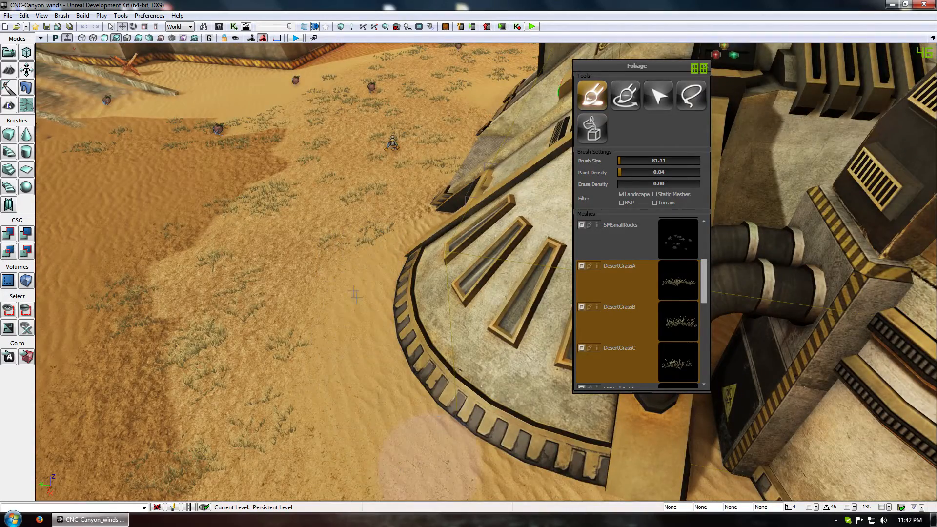
{"action": "mouse_move", "coordinate": [355, 296]}
{"action": "left_mouse_down"}
{"action": "mouse_move", "coordinate": [450, 450]}
{"action": "mouse_move", "coordinate": [450, 498]}
{"action": "mouse_move", "coordinate": [429, 49]}
{"action": "mouse_move", "coordinate": [472, 503]}
{"action": "left_mouse_up"}
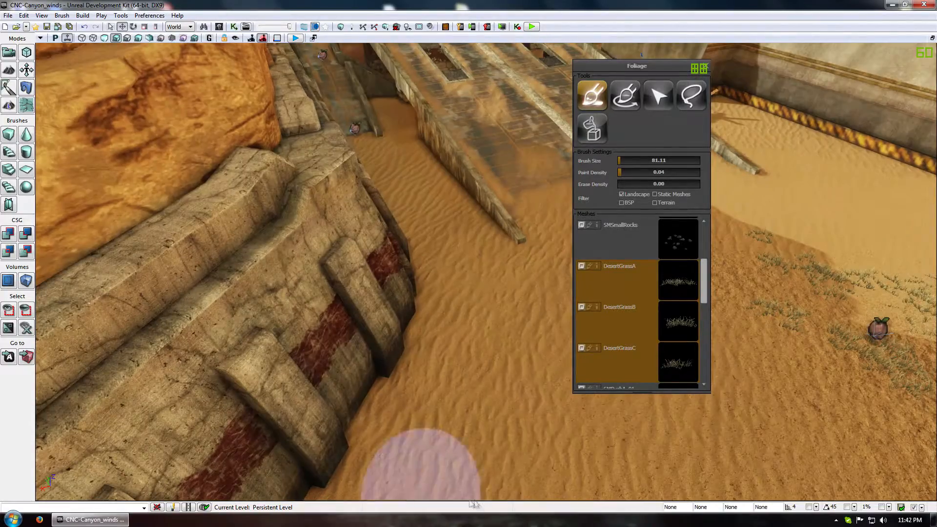
{"action": "mouse_move", "coordinate": [525, 369]}
{"action": "left_mouse_down"}
{"action": "mouse_move", "coordinate": [525, 254]}
{"action": "mouse_move", "coordinate": [423, 146]}
{"action": "mouse_move", "coordinate": [423, 98]}
{"action": "left_mouse_up"}
Paint desert grass clumps along the rocky foot of the cliff near the green crystal field with the 81.11 brush at 0.04 density
{"action": "right_click_drag", "start_coordinate": [423, 97], "coordinate": [239, 97]}
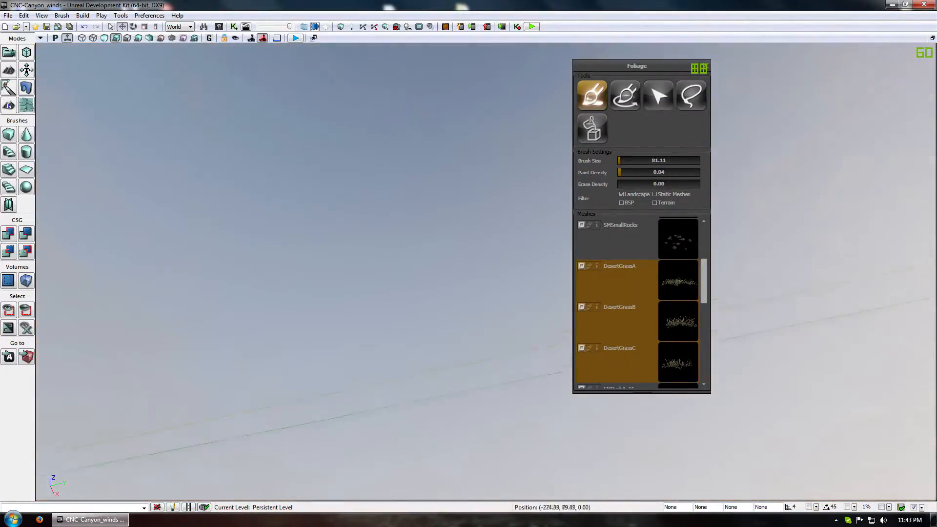
{"action": "right_click_drag", "start_coordinate": [381, 316], "coordinate": [634, 352]}
{"action": "mouse_move", "coordinate": [390, 244]}
{"action": "right_mouse_down"}
{"action": "mouse_move", "coordinate": [391, 215]}
{"action": "mouse_move", "coordinate": [429, 215]}
{"action": "mouse_move", "coordinate": [419, 252]}
{"action": "right_mouse_up"}
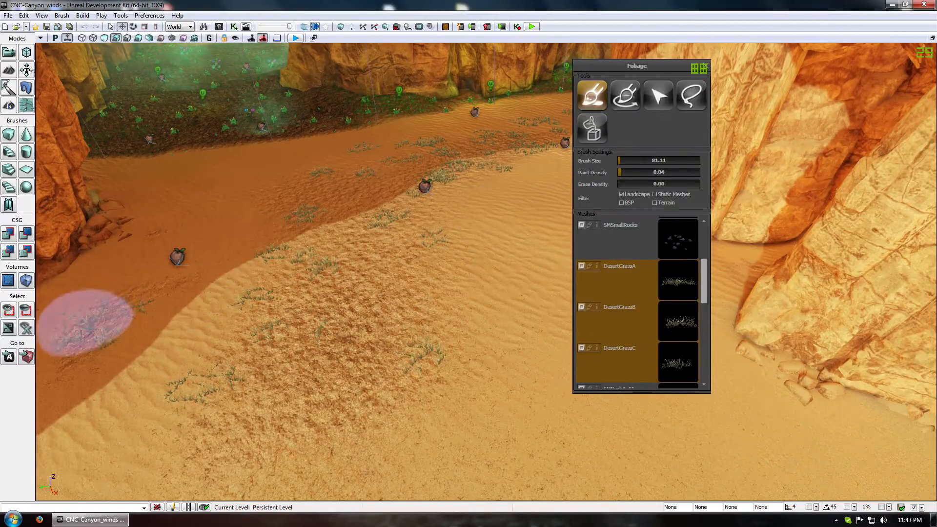
{"action": "right_click_drag", "start_coordinate": [209, 259], "coordinate": [156, 259]}
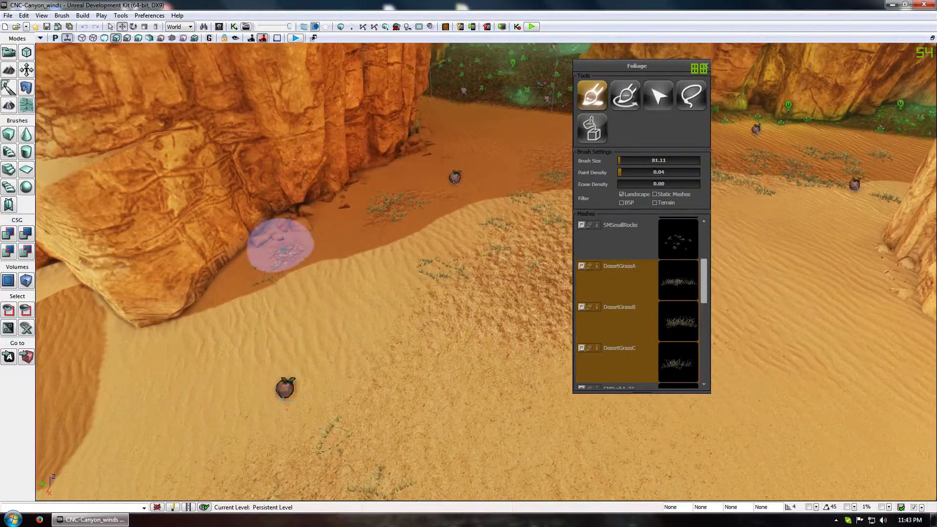
{"action": "mouse_move", "coordinate": [356, 219]}
{"action": "right_mouse_down"}
{"action": "mouse_move", "coordinate": [351, 203]}
{"action": "mouse_move", "coordinate": [347, 224]}
{"action": "right_mouse_up"}
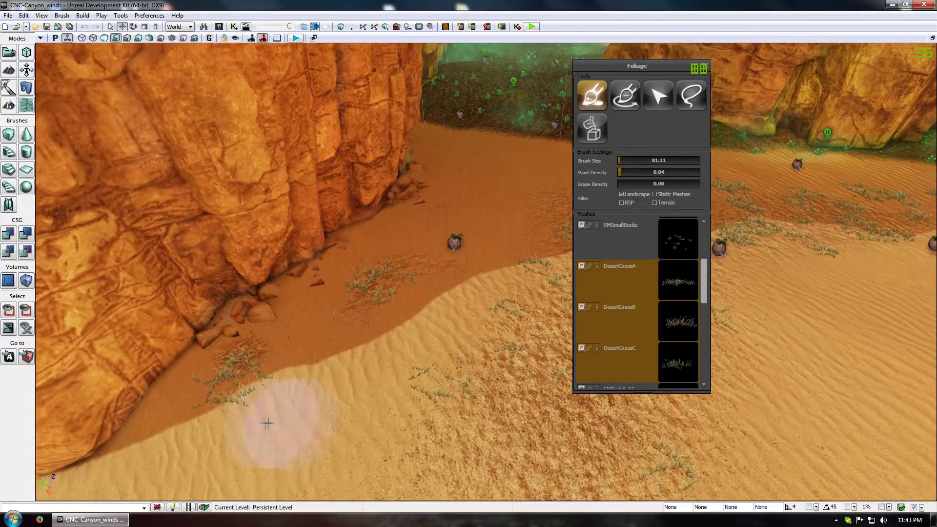
{"action": "mouse_move", "coordinate": [286, 424]}
{"action": "right_mouse_down"}
{"action": "mouse_move", "coordinate": [298, 376]}
{"action": "mouse_move", "coordinate": [388, 346]}
{"action": "right_mouse_up"}
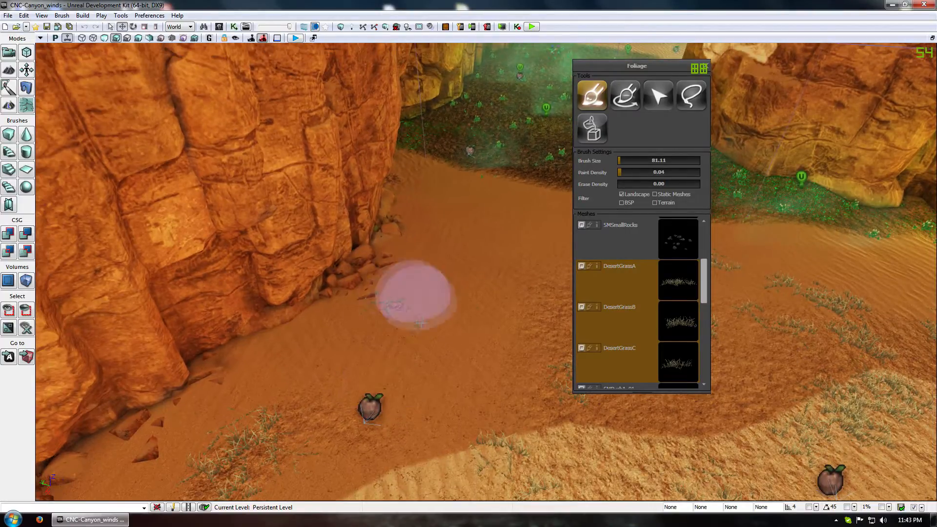
Paint sparse desert grass on the soil patches between the canyon cliffs and the green crystal field with the 81.11 brush at 0.04 density
{"action": "right_click_drag", "start_coordinate": [441, 353], "coordinate": [495, 415]}
{"action": "left_click_drag", "start_coordinate": [351, 255], "coordinate": [411, 300]}
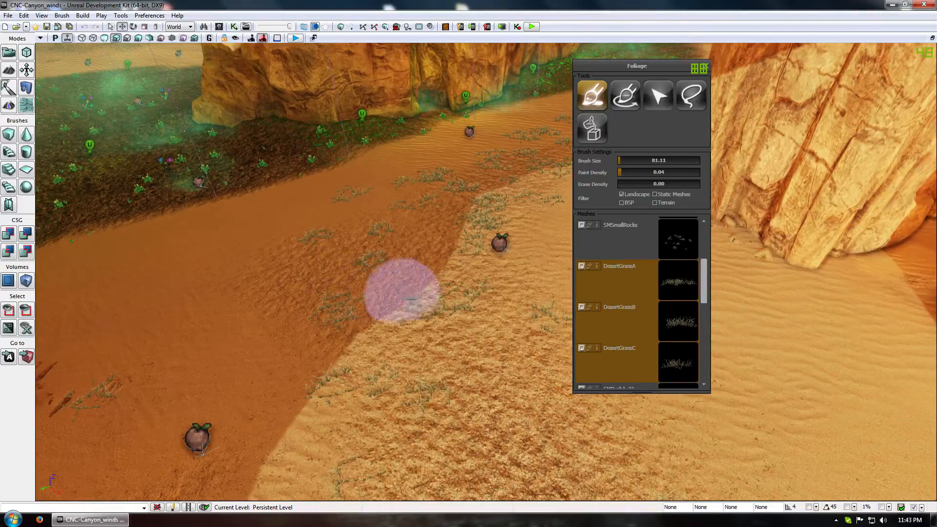
{"action": "mouse_move", "coordinate": [409, 295]}
{"action": "right_mouse_down"}
{"action": "mouse_move", "coordinate": [393, 300]}
{"action": "mouse_move", "coordinate": [418, 324]}
{"action": "right_mouse_up"}
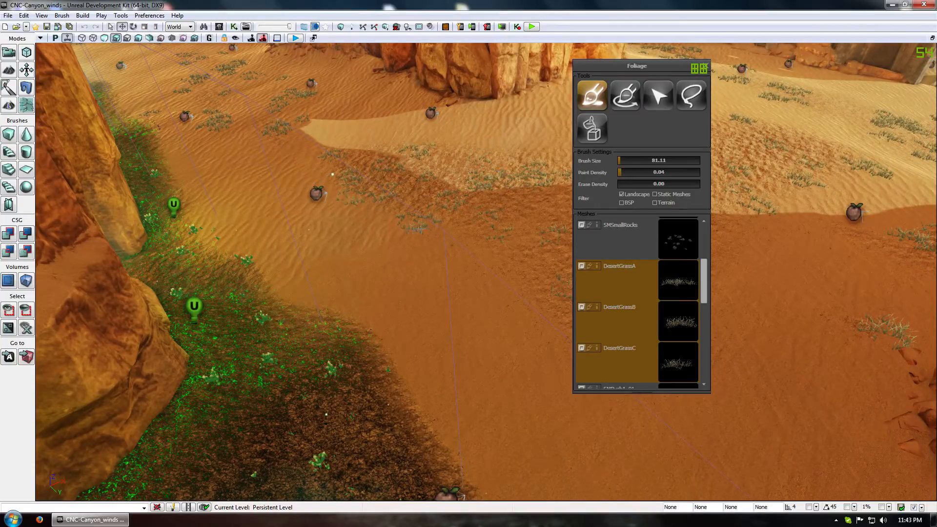
{"action": "right_click_drag", "start_coordinate": [244, 139], "coordinate": [331, 130]}
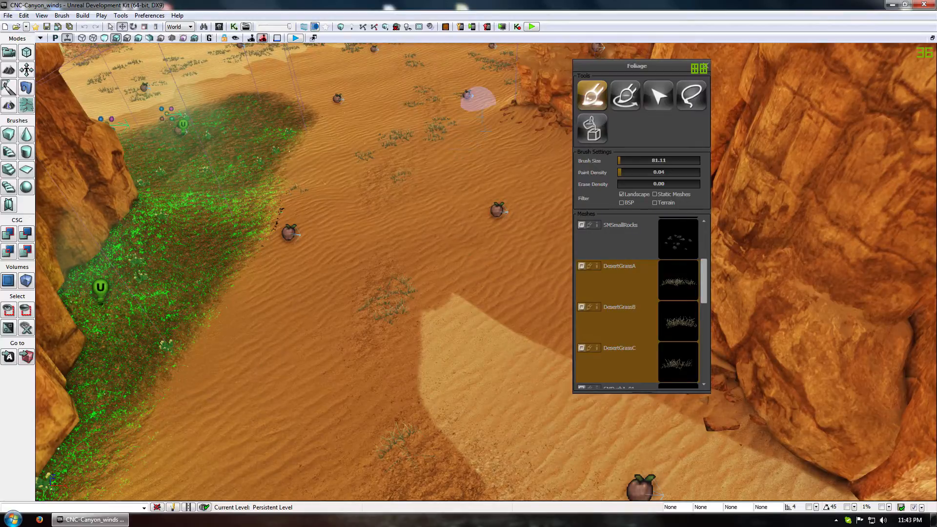
{"action": "mouse_move", "coordinate": [479, 100]}
{"action": "left_mouse_down"}
{"action": "mouse_move", "coordinate": [424, 184]}
{"action": "mouse_move", "coordinate": [414, 251]}
{"action": "left_mouse_up"}
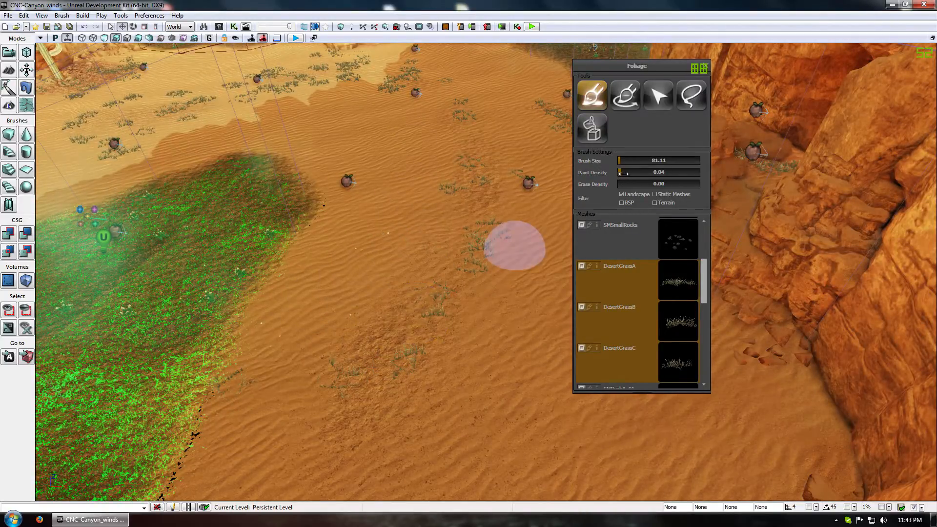
Raise the paint density to 0.10 and paint denser desert grass along the soil strip beside the green crystal field
{"action": "left_click_drag", "start_coordinate": [624, 173], "coordinate": [627, 173]}
{"action": "left_click_drag", "start_coordinate": [344, 380], "coordinate": [354, 303], "text": "ctrl"}
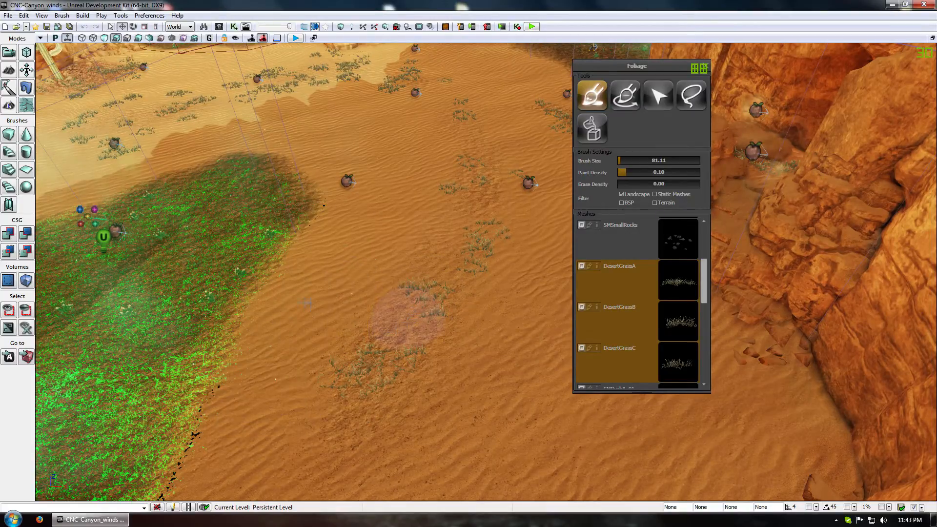
{"action": "left_click_drag", "start_coordinate": [408, 319], "coordinate": [230, 397]}
{"action": "mouse_move", "coordinate": [335, 297]}
{"action": "right_mouse_down"}
{"action": "mouse_move", "coordinate": [146, 408]}
{"action": "mouse_move", "coordinate": [193, 346]}
{"action": "mouse_move", "coordinate": [435, 207]}
{"action": "right_mouse_up"}
{"action": "right_click_drag", "start_coordinate": [410, 272], "coordinate": [418, 286]}
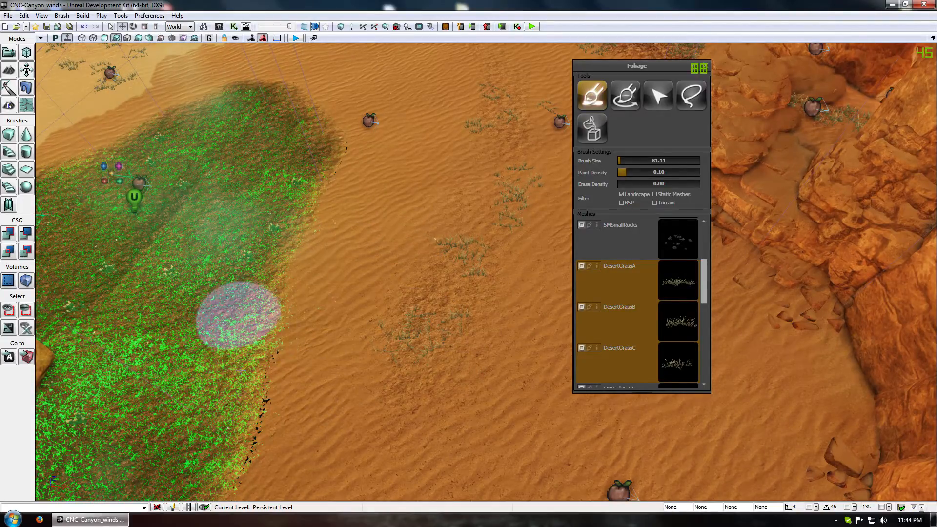
{"action": "right_click_drag", "start_coordinate": [272, 294], "coordinate": [266, 289]}
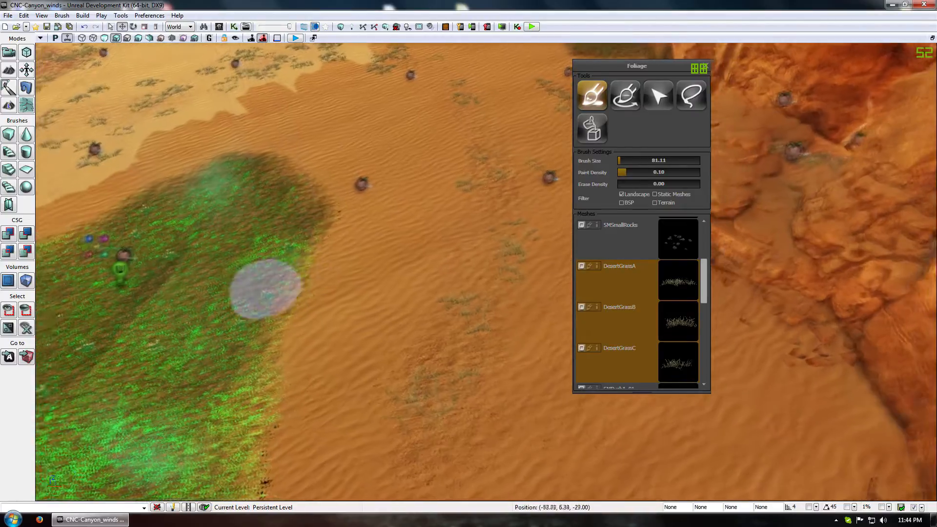
{"action": "mouse_move", "coordinate": [266, 289]}
{"action": "left_mouse_down"}
{"action": "mouse_move", "coordinate": [257, 291]}
{"action": "mouse_move", "coordinate": [257, 392]}
{"action": "mouse_move", "coordinate": [310, 348]}
{"action": "left_mouse_up"}
{"action": "left_click_drag", "start_coordinate": [328, 197], "coordinate": [366, 90]}
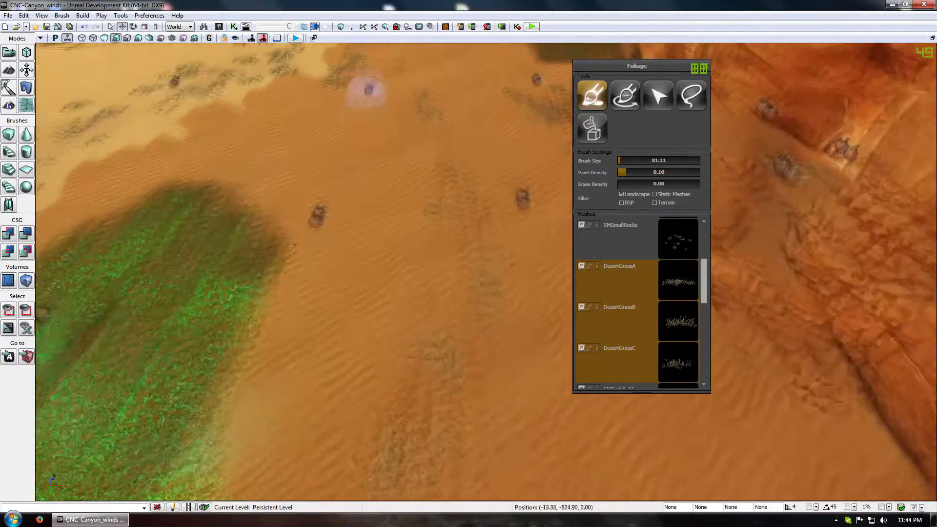
Paint desert grass on the soil patch at the foot of the cliff beside the large boulder and crystal field
{"action": "right_click_drag", "start_coordinate": [368, 90], "coordinate": [268, 274]}
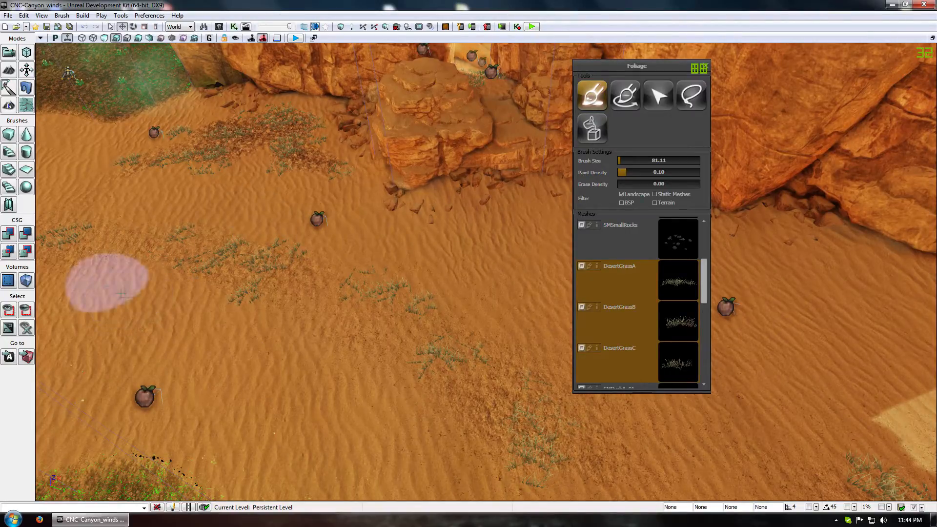
{"action": "mouse_move", "coordinate": [234, 333]}
{"action": "right_mouse_down"}
{"action": "mouse_move", "coordinate": [181, 325]}
{"action": "mouse_move", "coordinate": [178, 298]}
{"action": "mouse_move", "coordinate": [236, 331]}
{"action": "right_mouse_up"}
{"action": "left_click_drag", "start_coordinate": [151, 391], "coordinate": [126, 481]}
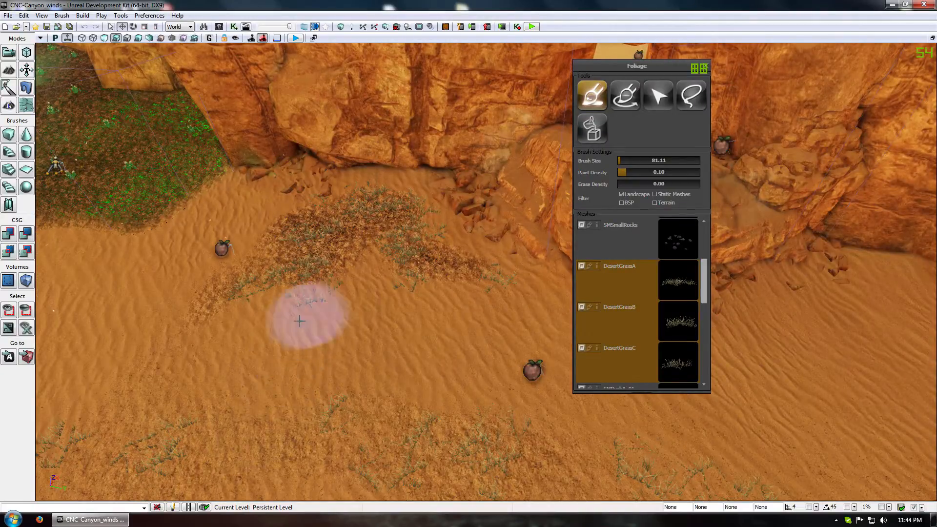
{"action": "mouse_move", "coordinate": [424, 336]}
{"action": "left_mouse_down"}
{"action": "mouse_move", "coordinate": [431, 356]}
{"action": "mouse_move", "coordinate": [305, 425]}
{"action": "mouse_move", "coordinate": [322, 268]}
{"action": "mouse_move", "coordinate": [351, 206]}
{"action": "left_mouse_up"}
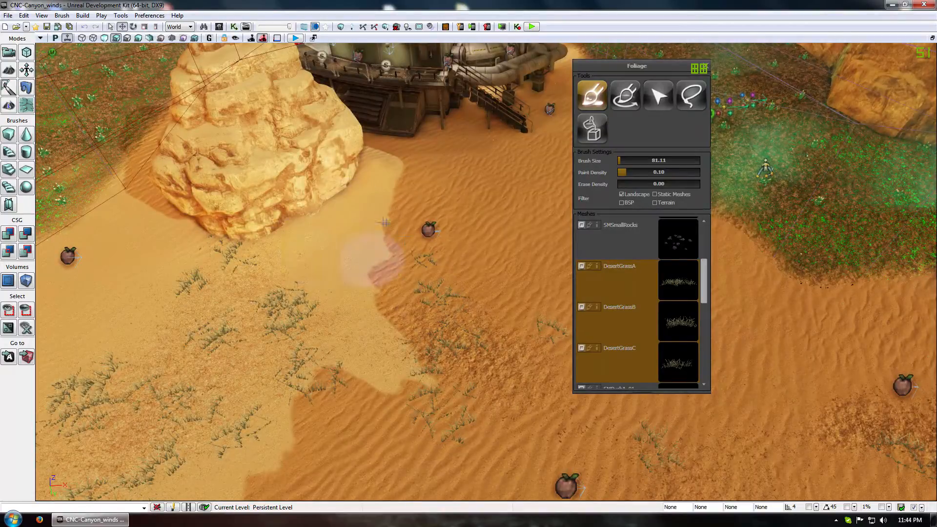
Paint desert grass clumps over the soil patches on the rippled sand between the pale rock formation and the cliff
{"action": "right_click_drag", "start_coordinate": [414, 242], "coordinate": [566, 298]}
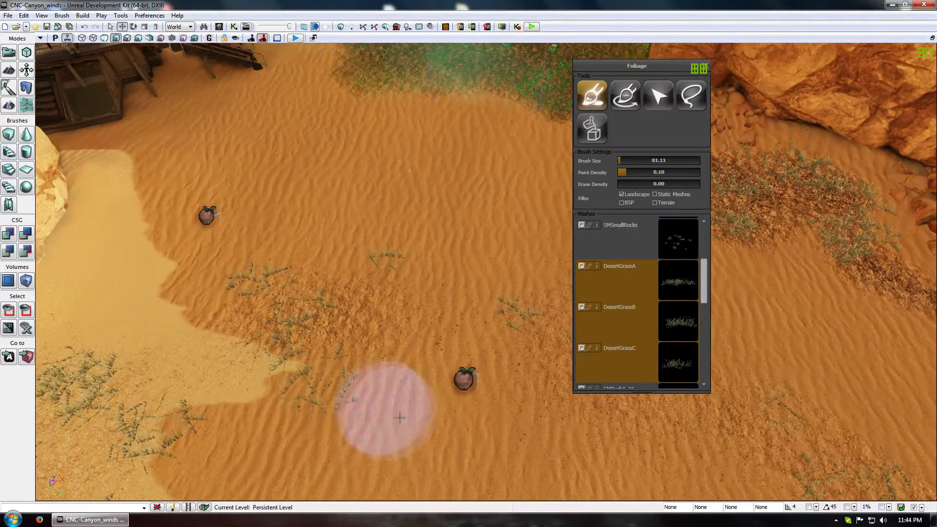
{"action": "mouse_move", "coordinate": [406, 244]}
{"action": "left_mouse_down"}
{"action": "mouse_move", "coordinate": [371, 320]}
{"action": "mouse_move", "coordinate": [444, 402]}
{"action": "left_mouse_up"}
{"action": "mouse_move", "coordinate": [340, 192]}
{"action": "left_mouse_down"}
{"action": "mouse_move", "coordinate": [328, 212]}
{"action": "mouse_move", "coordinate": [475, 184]}
{"action": "mouse_move", "coordinate": [429, 253]}
{"action": "left_mouse_up"}
{"action": "mouse_move", "coordinate": [310, 127]}
{"action": "left_mouse_down"}
{"action": "mouse_move", "coordinate": [180, 188]}
{"action": "mouse_move", "coordinate": [303, 183]}
{"action": "left_mouse_up"}
{"action": "mouse_move", "coordinate": [203, 242]}
{"action": "left_mouse_down"}
{"action": "mouse_move", "coordinate": [49, 234]}
{"action": "mouse_move", "coordinate": [78, 244]}
{"action": "left_mouse_up"}
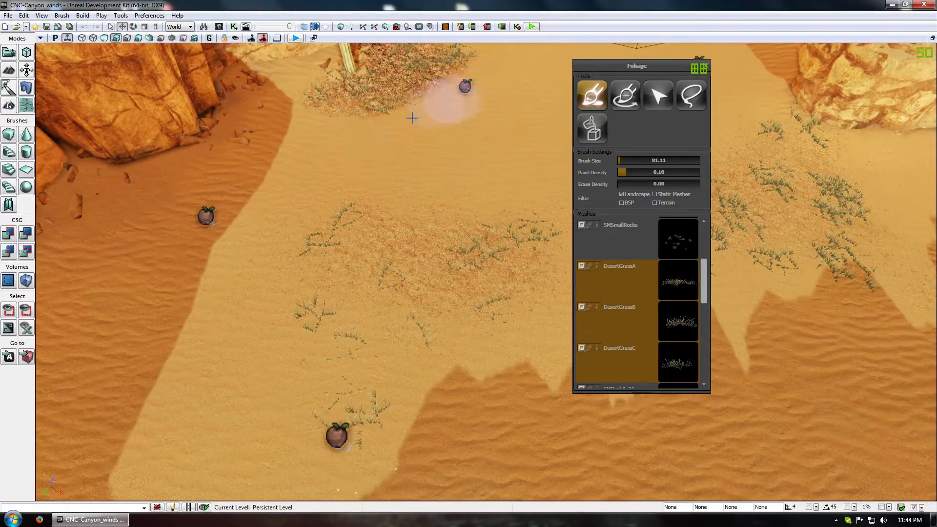
Erase stray desert grass from the pale sand below the soil patch near the cactus, and touch up grass on the neighbouring soil patches
{"action": "left_click_drag", "start_coordinate": [309, 330], "coordinate": [379, 434], "text": "shift"}
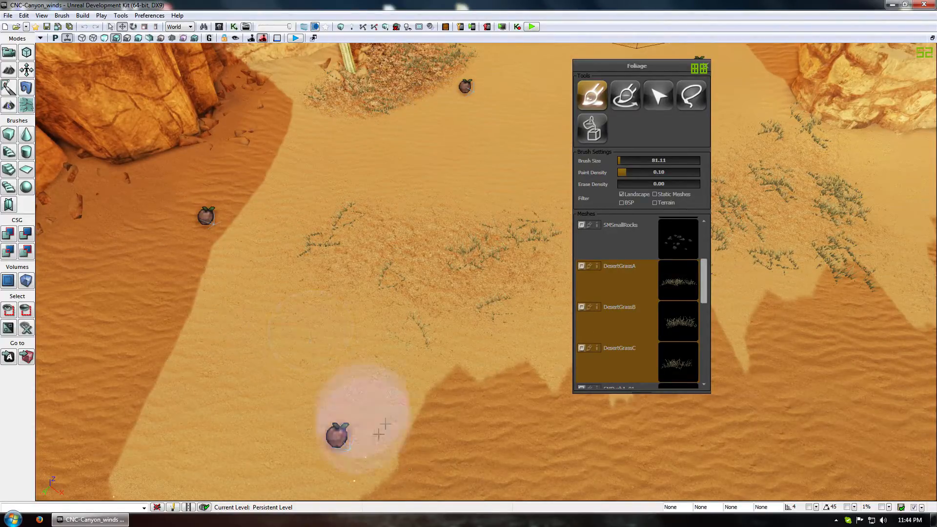
{"action": "right_click_drag", "start_coordinate": [473, 406], "coordinate": [309, 333]}
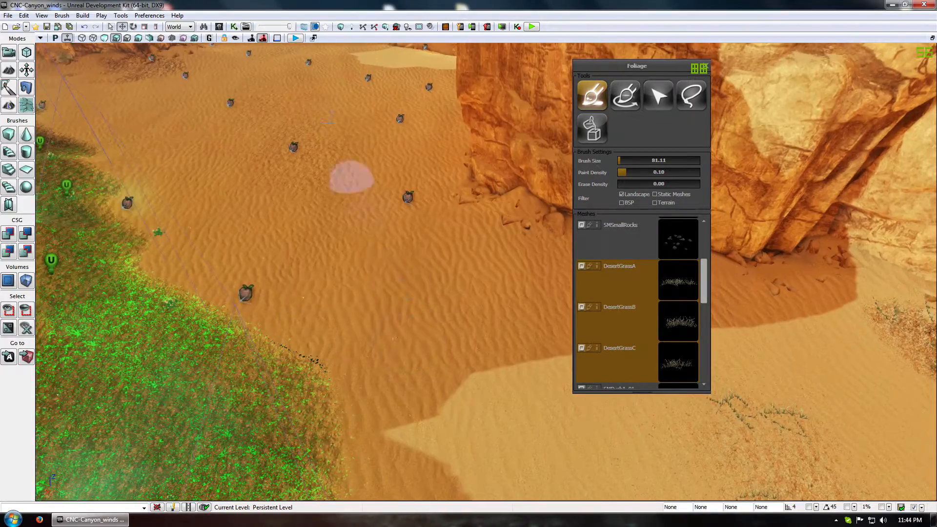
{"action": "mouse_move", "coordinate": [317, 113]}
{"action": "right_mouse_down"}
{"action": "mouse_move", "coordinate": [341, 272]}
{"action": "mouse_move", "coordinate": [293, 161]}
{"action": "mouse_move", "coordinate": [398, 251]}
{"action": "mouse_move", "coordinate": [309, 230]}
{"action": "right_mouse_up"}
{"action": "mouse_move", "coordinate": [310, 230]}
{"action": "left_mouse_down"}
{"action": "mouse_move", "coordinate": [355, 241]}
{"action": "mouse_move", "coordinate": [372, 317]}
{"action": "mouse_move", "coordinate": [293, 324]}
{"action": "left_mouse_up"}
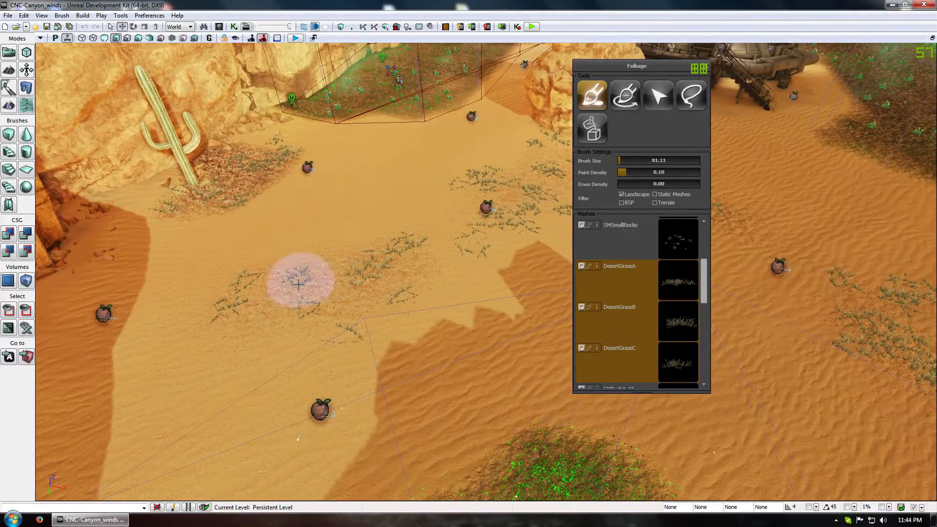
{"action": "left_click_drag", "start_coordinate": [363, 195], "coordinate": [325, 224]}
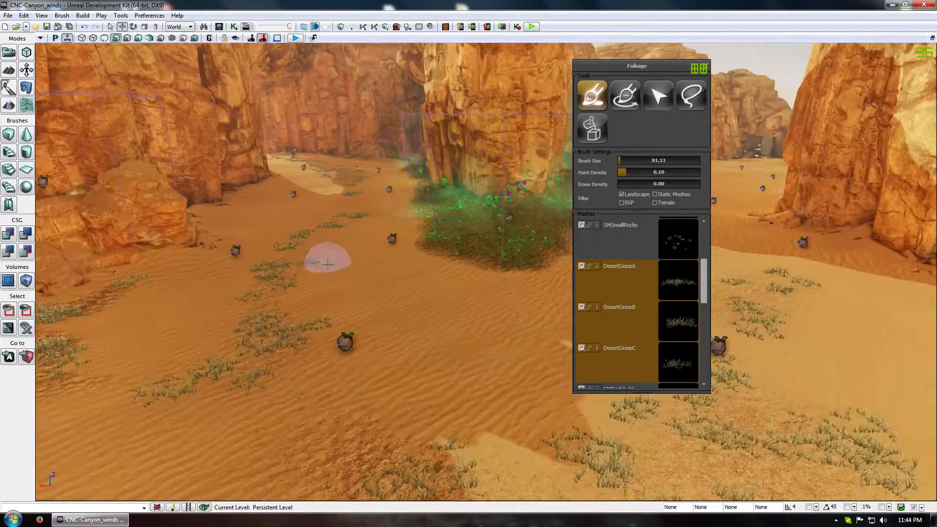
{"action": "right_click_drag", "start_coordinate": [338, 290], "coordinate": [339, 371]}
{"action": "left_click", "coordinate": [301, 355], "text": "ctrl"}
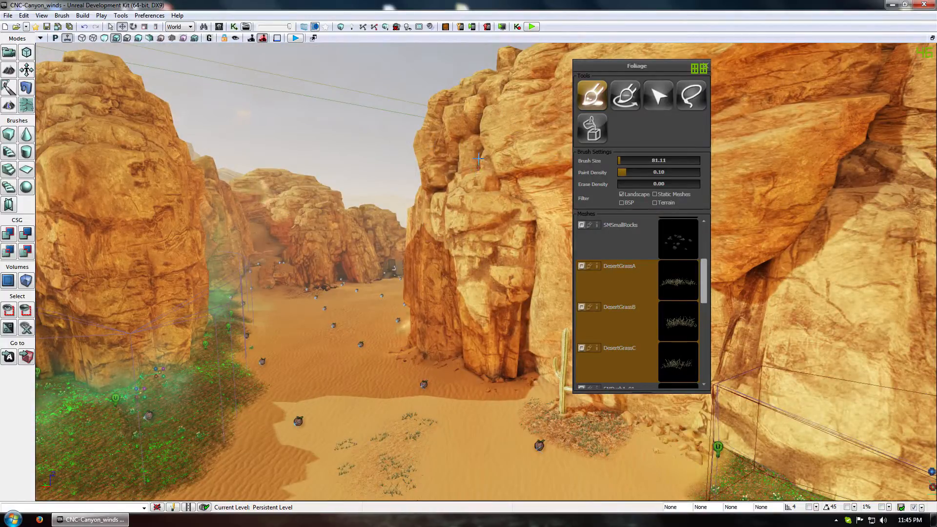
Set the brush size to 317.33 and paint density to 0.05, and paint desert grass across the broad soil stretch leading toward the perimeter wall
{"action": "right_click_drag", "start_coordinate": [370, 241], "coordinate": [405, 268]}
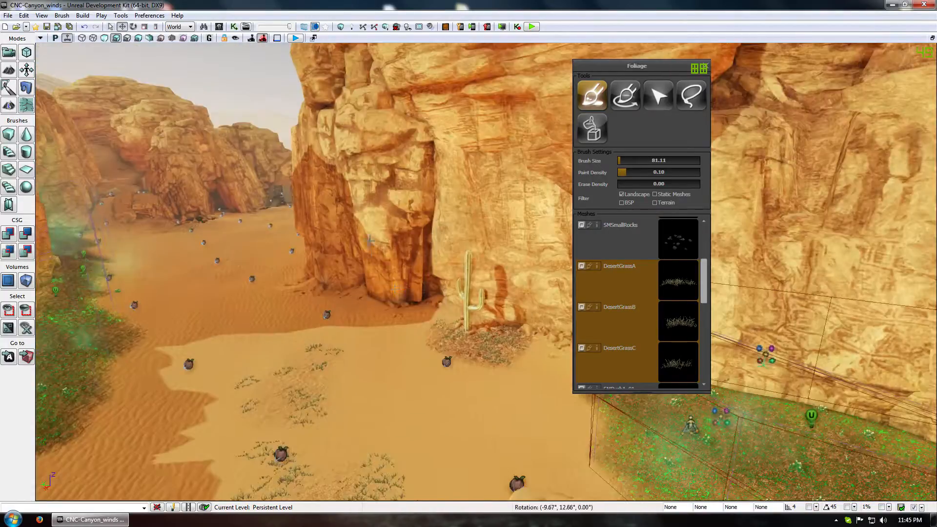
{"action": "right_click_drag", "start_coordinate": [475, 186], "coordinate": [530, 220]}
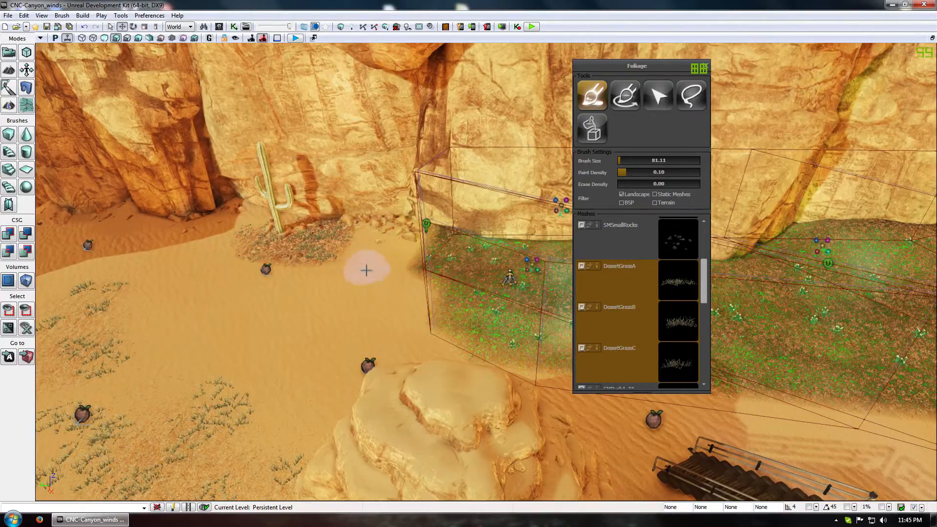
{"action": "right_click_drag", "start_coordinate": [366, 270], "coordinate": [293, 251]}
{"action": "middle_click_drag", "start_coordinate": [293, 251], "coordinate": [282, 341]}
{"action": "mouse_move", "coordinate": [282, 340]}
{"action": "left_mouse_down"}
{"action": "mouse_move", "coordinate": [282, 205]}
{"action": "mouse_move", "coordinate": [377, 205]}
{"action": "mouse_move", "coordinate": [376, 288]}
{"action": "left_mouse_up"}
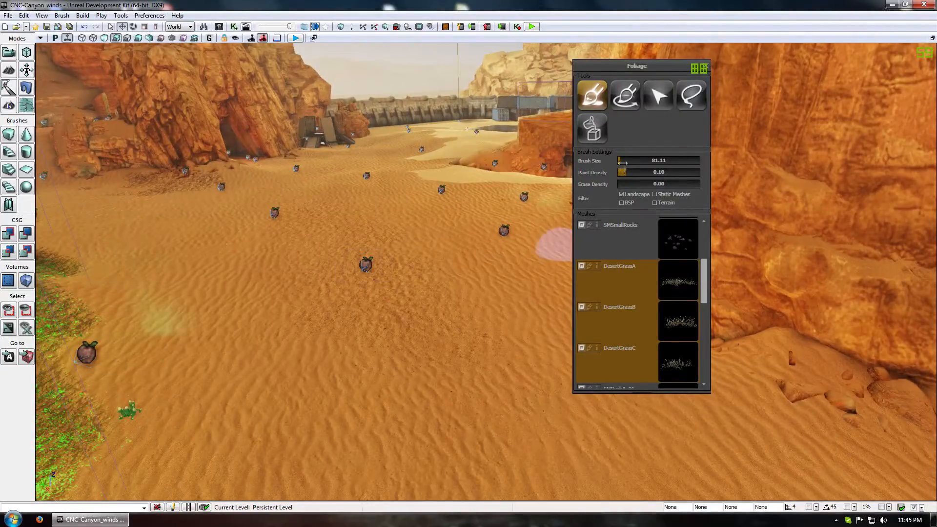
{"action": "mouse_move", "coordinate": [623, 162]}
{"action": "left_mouse_down"}
{"action": "mouse_move", "coordinate": [634, 162]}
{"action": "mouse_move", "coordinate": [622, 172]}
{"action": "left_mouse_up"}
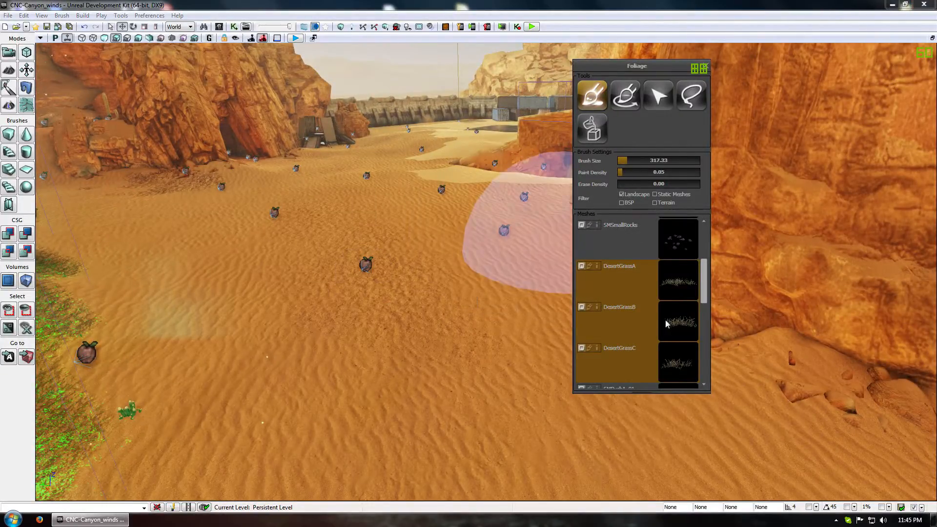
{"action": "mouse_move", "coordinate": [387, 345]}
{"action": "left_mouse_down"}
{"action": "mouse_move", "coordinate": [335, 268]}
{"action": "mouse_move", "coordinate": [324, 205]}
{"action": "mouse_move", "coordinate": [381, 224]}
{"action": "mouse_move", "coordinate": [361, 364]}
{"action": "mouse_move", "coordinate": [382, 430]}
{"action": "mouse_move", "coordinate": [298, 227]}
{"action": "mouse_move", "coordinate": [261, 188]}
{"action": "mouse_move", "coordinate": [303, 155]}
{"action": "left_mouse_up"}
{"action": "left_click_drag", "start_coordinate": [383, 147], "coordinate": [457, 141]}
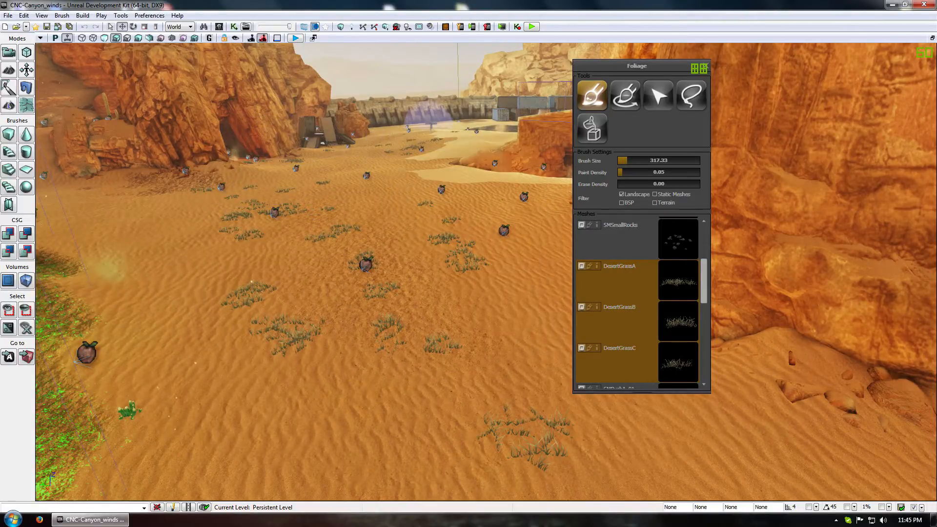
{"action": "mouse_move", "coordinate": [359, 166]}
{"action": "left_mouse_down"}
{"action": "mouse_move", "coordinate": [262, 178]}
{"action": "mouse_move", "coordinate": [156, 163]}
{"action": "mouse_move", "coordinate": [161, 156]}
{"action": "left_mouse_up"}
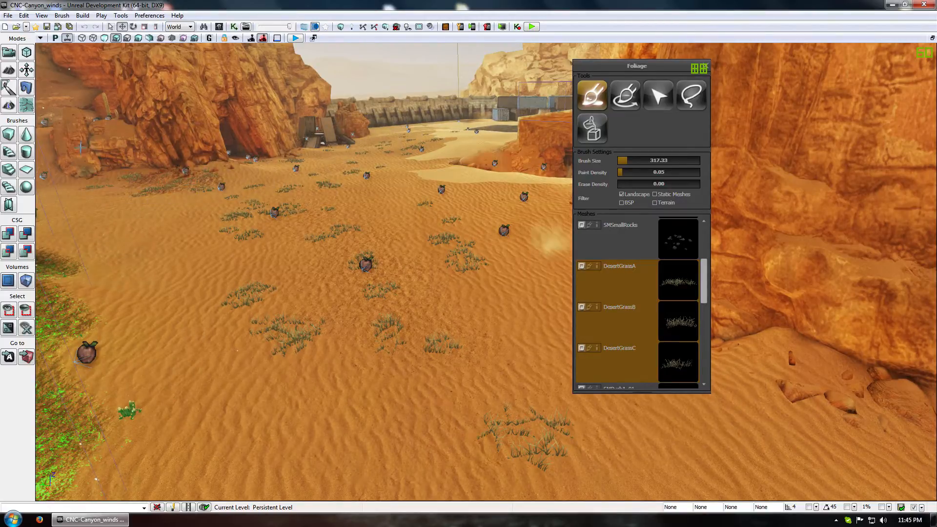
Raise the paint density to 0.09 and paint desert grass over the dark soil and rubble at the foot of the cliff outcrop
{"action": "mouse_move", "coordinate": [182, 74]}
{"action": "right_mouse_down"}
{"action": "mouse_move", "coordinate": [152, 86]}
{"action": "mouse_move", "coordinate": [142, 132]}
{"action": "mouse_move", "coordinate": [127, 83]}
{"action": "right_mouse_up"}
{"action": "mouse_move", "coordinate": [215, 162]}
{"action": "right_mouse_down"}
{"action": "mouse_move", "coordinate": [272, 174]}
{"action": "mouse_move", "coordinate": [318, 205]}
{"action": "right_mouse_up"}
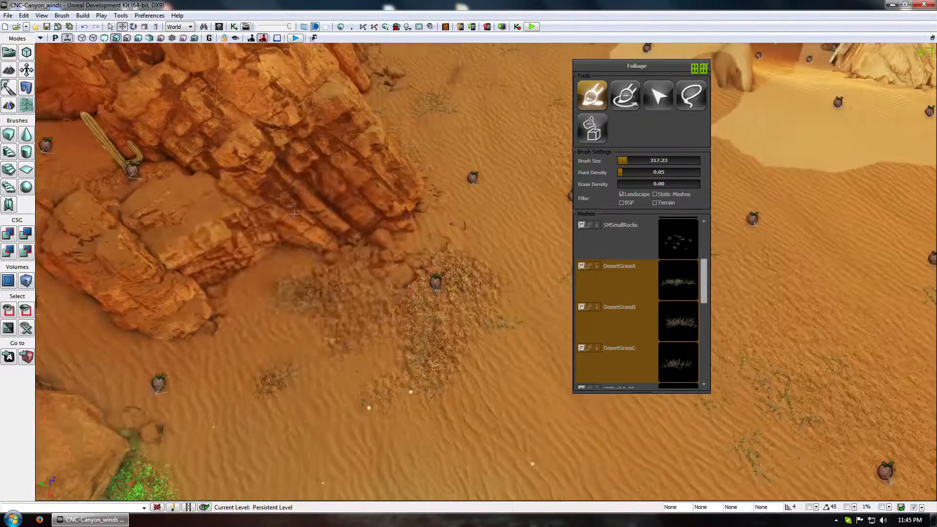
{"action": "mouse_move", "coordinate": [322, 276]}
{"action": "left_mouse_down", "text": "ctrl"}
{"action": "mouse_move", "coordinate": [379, 293]}
{"action": "mouse_move", "coordinate": [367, 264]}
{"action": "left_mouse_up", "text": "ctrl"}
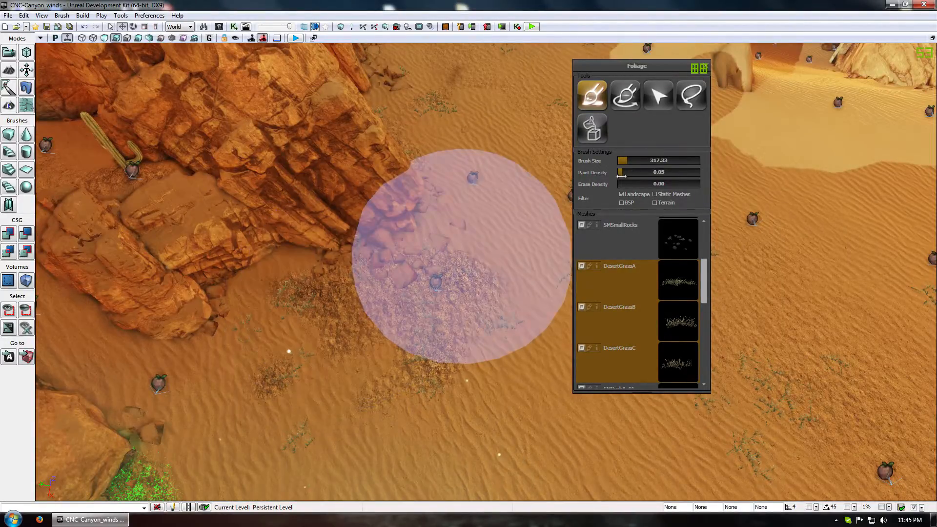
{"action": "left_click_drag", "start_coordinate": [621, 172], "coordinate": [625, 172]}
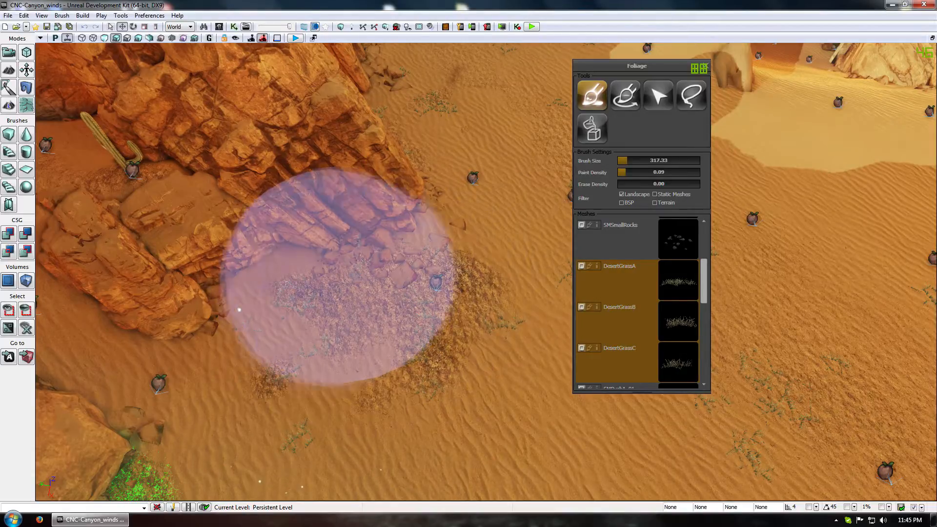
{"action": "right_click_drag", "start_coordinate": [345, 277], "coordinate": [298, 322]}
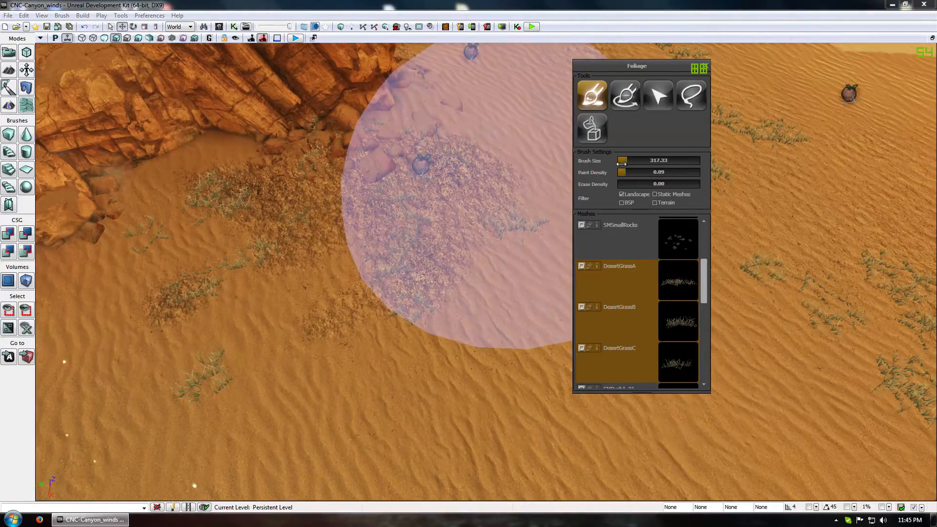
Reduce the brush size to 147.19 and paint desert grass across the open soil areas between the cliff outcrop and the pale sand
{"action": "left_click_drag", "start_coordinate": [626, 161], "coordinate": [622, 161]}
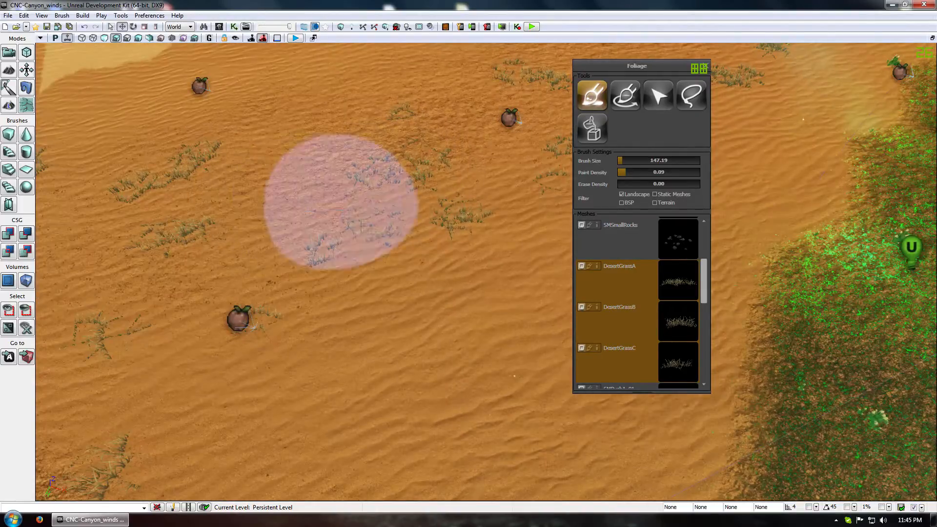
{"action": "mouse_move", "coordinate": [478, 283]}
{"action": "left_mouse_down"}
{"action": "mouse_move", "coordinate": [492, 278]}
{"action": "mouse_move", "coordinate": [462, 288]}
{"action": "left_mouse_up"}
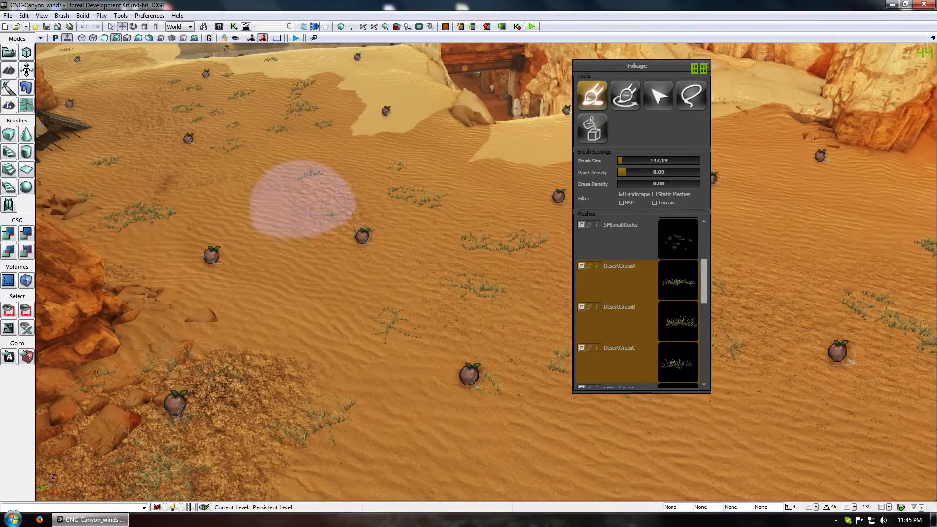
{"action": "mouse_move", "coordinate": [330, 214]}
{"action": "left_mouse_down", "text": "ctrl"}
{"action": "mouse_move", "coordinate": [209, 168]}
{"action": "mouse_move", "coordinate": [163, 106]}
{"action": "left_mouse_up", "text": "ctrl"}
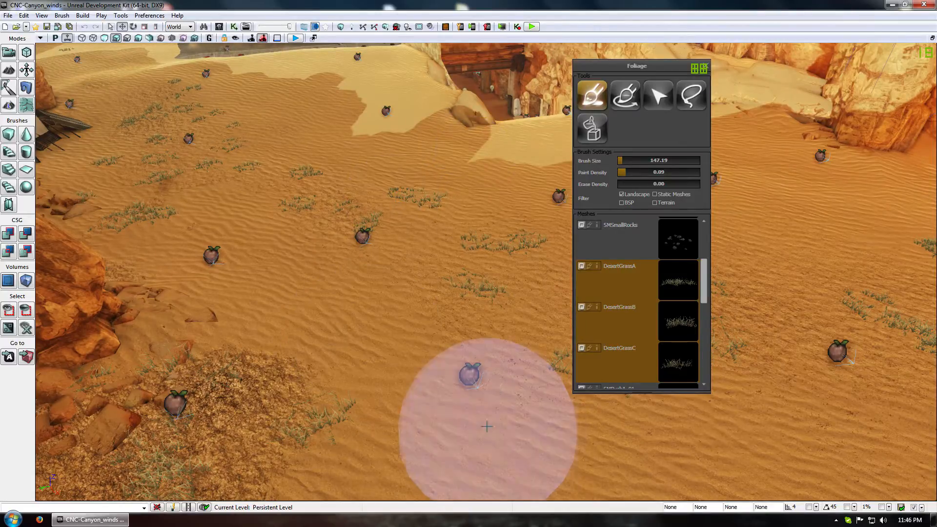
{"action": "mouse_move", "coordinate": [487, 426]}
{"action": "left_mouse_down"}
{"action": "mouse_move", "coordinate": [468, 293]}
{"action": "mouse_move", "coordinate": [425, 192]}
{"action": "left_mouse_up"}
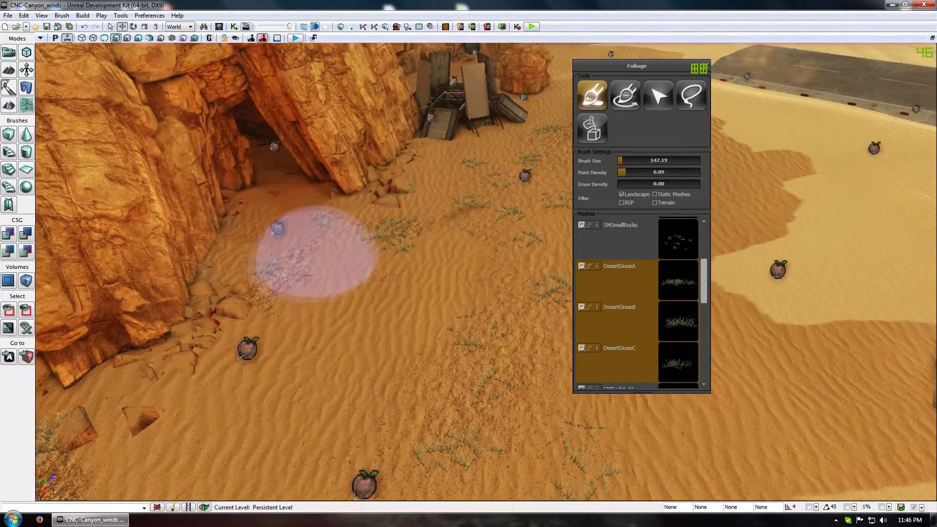
Paint desert grass by the cave entrance, lower the paint density to 0.05, and paint the soil path past the metal wreckage
{"action": "left_click", "coordinate": [274, 261]}
{"action": "left_click_drag", "start_coordinate": [624, 172], "coordinate": [622, 172]}
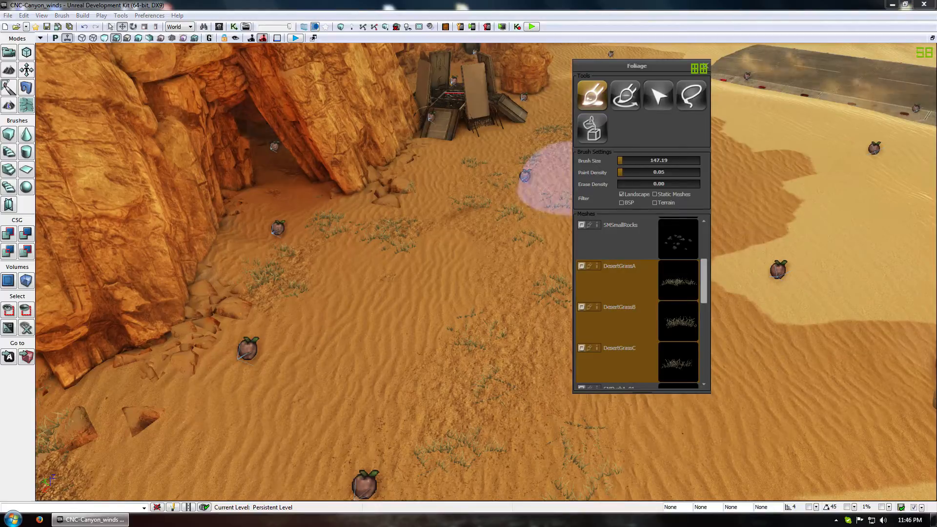
{"action": "mouse_move", "coordinate": [344, 264]}
{"action": "left_mouse_down"}
{"action": "mouse_move", "coordinate": [342, 250]}
{"action": "mouse_move", "coordinate": [418, 120]}
{"action": "mouse_move", "coordinate": [371, 97]}
{"action": "left_mouse_up"}
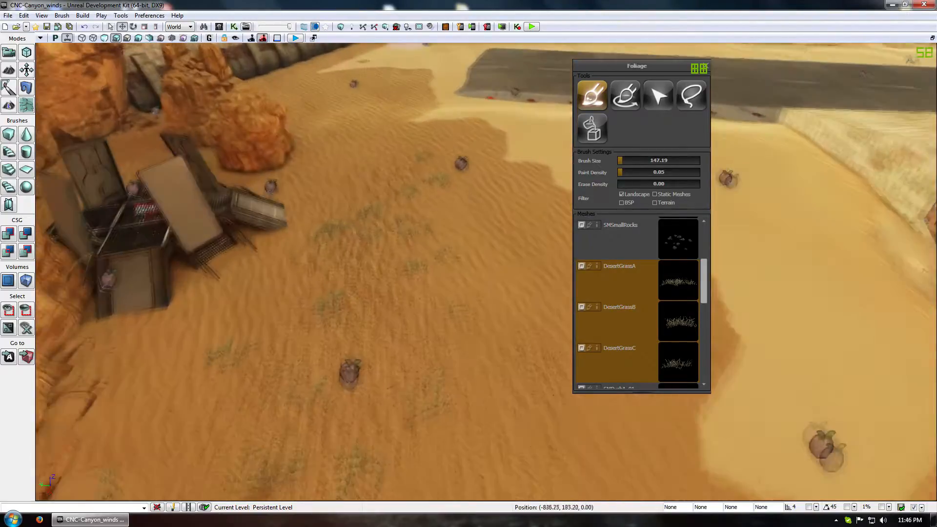
{"action": "left_click_drag", "start_coordinate": [371, 371], "coordinate": [347, 334]}
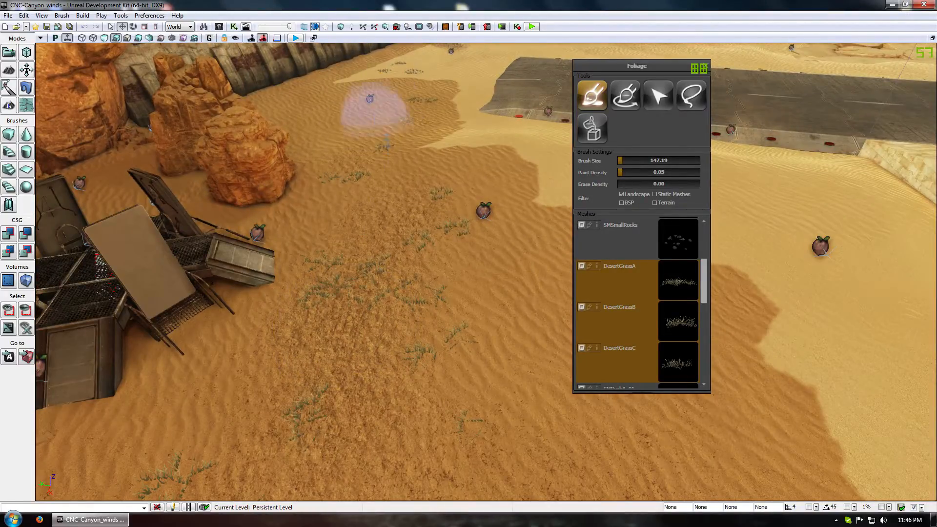
Set the brush size to 214.38 and paint density to 0.09, and paint desert grass on the dark soil in the wall corner beside the containers
{"action": "mouse_move", "coordinate": [383, 219]}
{"action": "left_mouse_down"}
{"action": "mouse_move", "coordinate": [351, 360]}
{"action": "mouse_move", "coordinate": [364, 476]}
{"action": "left_mouse_up"}
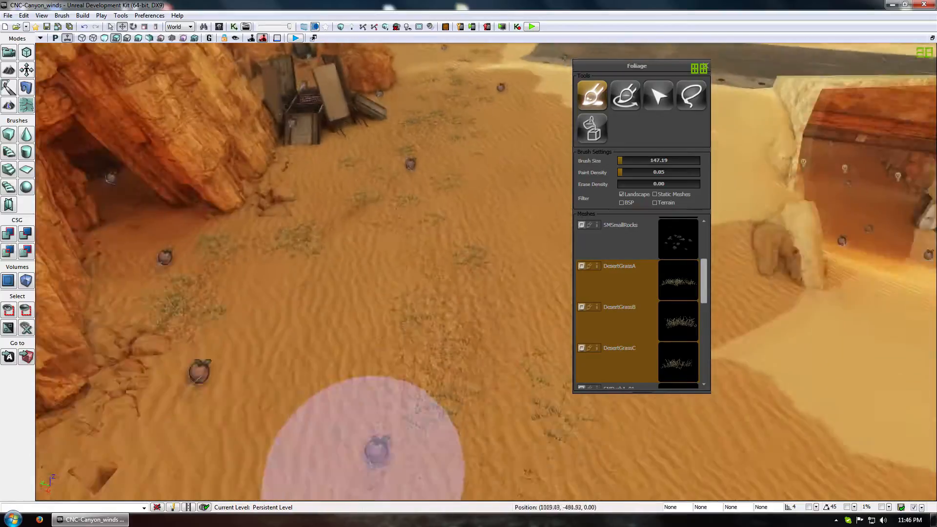
{"action": "mouse_move", "coordinate": [363, 476]}
{"action": "right_mouse_down"}
{"action": "mouse_move", "coordinate": [393, 356]}
{"action": "mouse_move", "coordinate": [381, 209]}
{"action": "mouse_move", "coordinate": [466, 300]}
{"action": "right_mouse_up"}
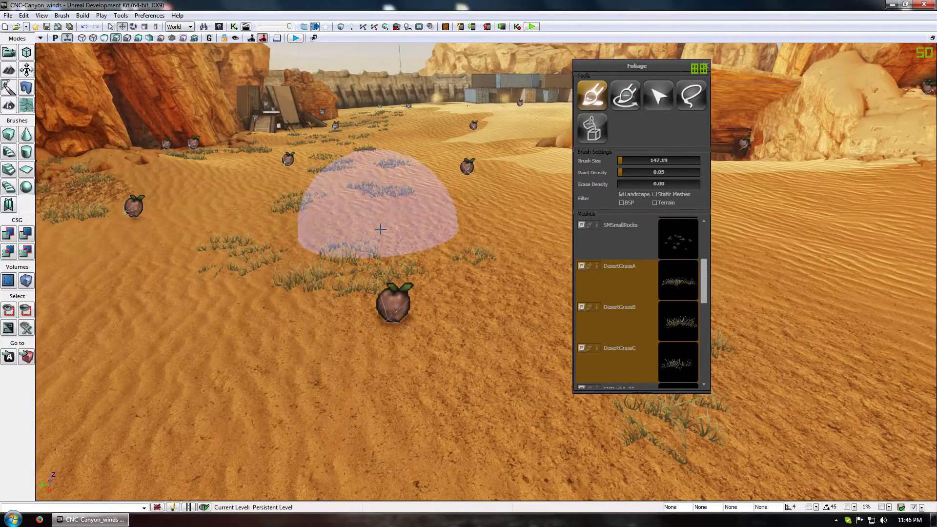
{"action": "mouse_move", "coordinate": [358, 174]}
{"action": "right_mouse_down"}
{"action": "mouse_move", "coordinate": [291, 228]}
{"action": "mouse_move", "coordinate": [391, 185]}
{"action": "mouse_move", "coordinate": [356, 195]}
{"action": "mouse_move", "coordinate": [380, 230]}
{"action": "mouse_move", "coordinate": [361, 181]}
{"action": "right_mouse_up"}
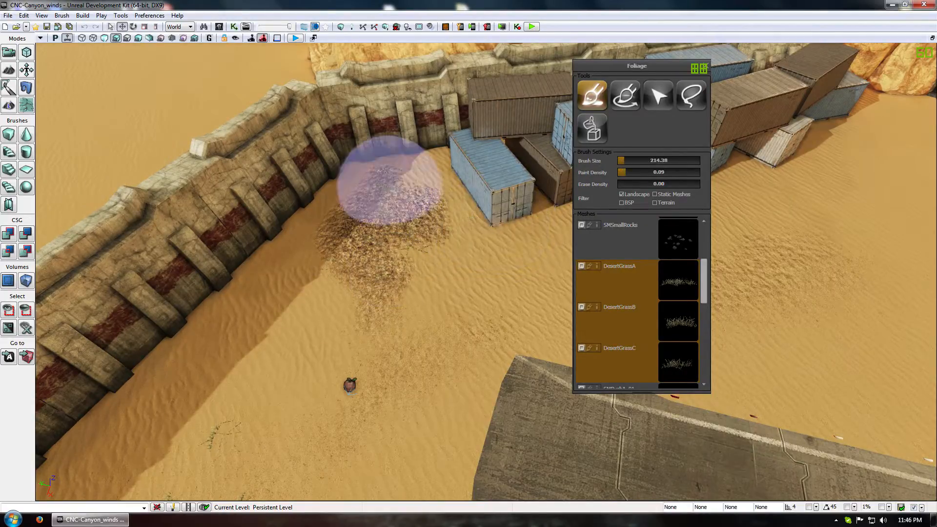
{"action": "mouse_move", "coordinate": [363, 263]}
{"action": "left_mouse_down"}
{"action": "mouse_move", "coordinate": [379, 329]}
{"action": "mouse_move", "coordinate": [403, 190]}
{"action": "left_mouse_up"}
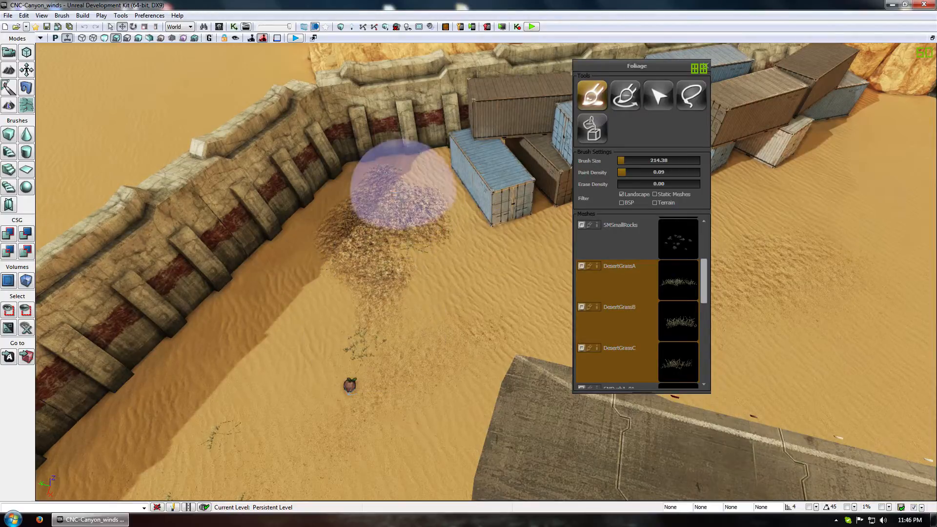
Reduce the brush size to 81.11, raise the paint density to 0.11, and fill the cracked soil by the wall with desert grass
{"action": "mouse_move", "coordinate": [400, 215]}
{"action": "right_mouse_down"}
{"action": "mouse_move", "coordinate": [366, 219]}
{"action": "mouse_move", "coordinate": [212, 422]}
{"action": "mouse_move", "coordinate": [322, 278]}
{"action": "right_mouse_up"}
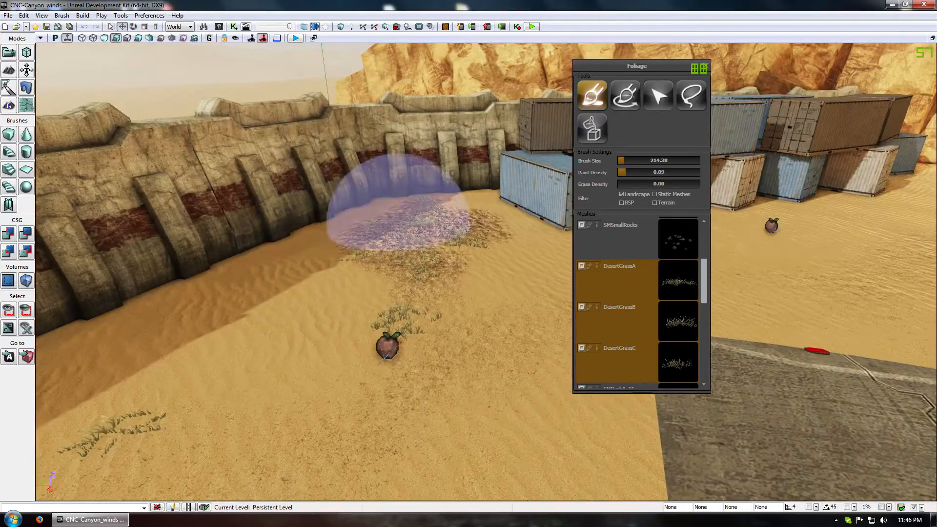
{"action": "right_click_drag", "start_coordinate": [617, 219], "coordinate": [645, 251]}
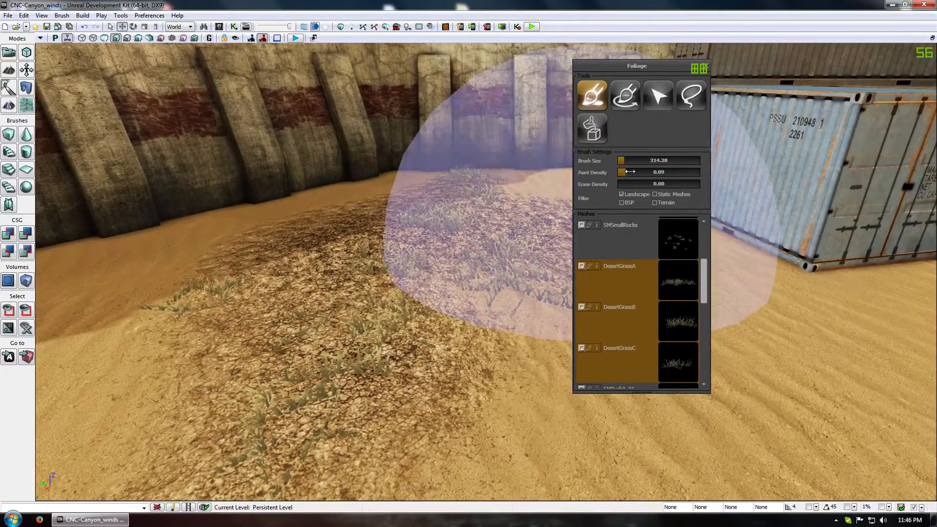
{"action": "left_click_drag", "start_coordinate": [654, 161], "coordinate": [620, 161]}
{"action": "mouse_move", "coordinate": [342, 227]}
{"action": "left_mouse_down", "text": "ctrl"}
{"action": "mouse_move", "coordinate": [314, 227]}
{"action": "mouse_move", "coordinate": [444, 169]}
{"action": "mouse_move", "coordinate": [537, 222]}
{"action": "mouse_move", "coordinate": [244, 249]}
{"action": "mouse_move", "coordinate": [292, 410]}
{"action": "left_mouse_up", "text": "ctrl"}
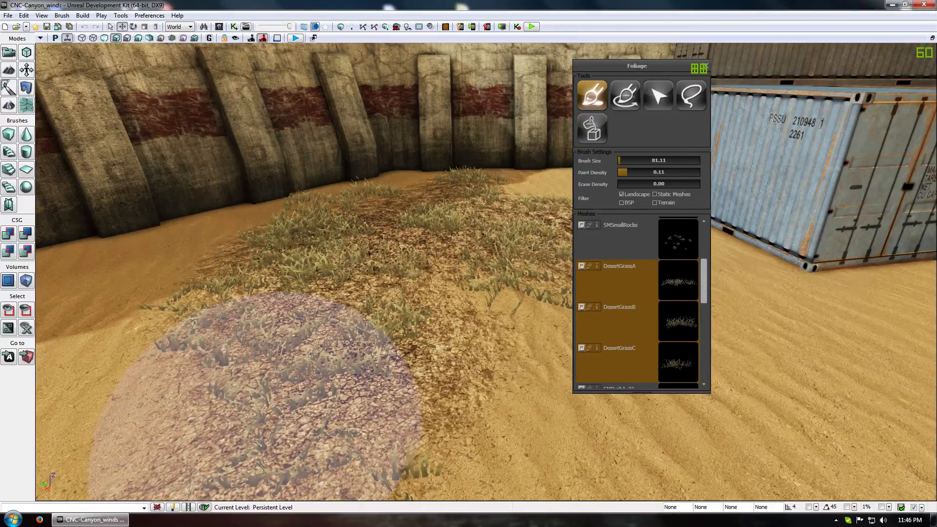
Lower the paint density to 0.07 and paint sparse desert grass along the rough sand between the perimeter wall and the concrete pavement
{"action": "mouse_move", "coordinate": [367, 221]}
{"action": "right_mouse_down"}
{"action": "mouse_move", "coordinate": [368, 274]}
{"action": "mouse_move", "coordinate": [330, 410]}
{"action": "mouse_move", "coordinate": [369, 265]}
{"action": "right_mouse_up"}
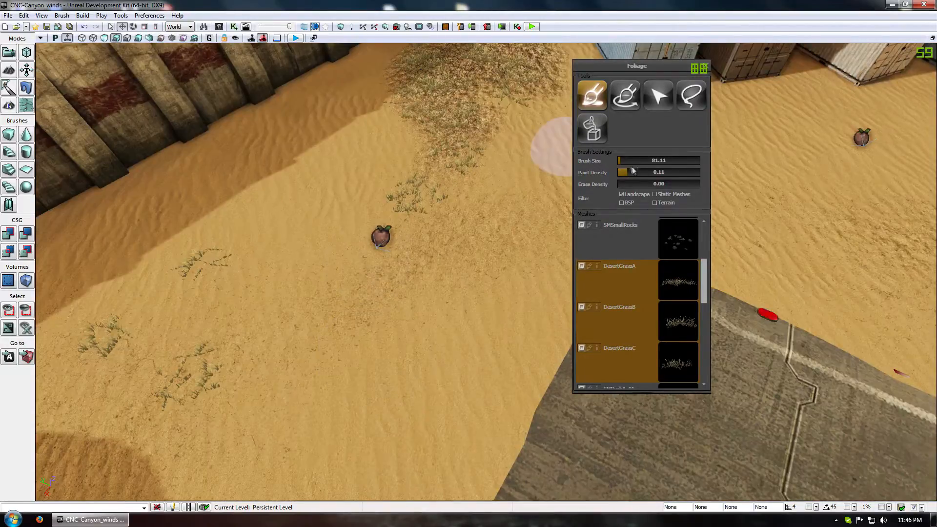
{"action": "mouse_move", "coordinate": [554, 144]}
{"action": "left_mouse_down", "text": "ctrl"}
{"action": "mouse_move", "coordinate": [360, 293]}
{"action": "mouse_move", "coordinate": [534, 215]}
{"action": "mouse_move", "coordinate": [146, 349]}
{"action": "left_mouse_up", "text": "ctrl"}
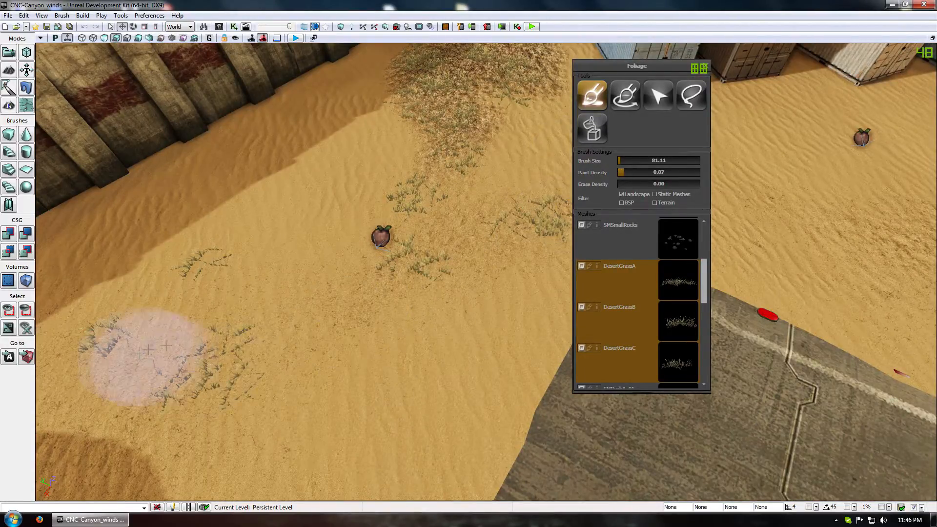
{"action": "right_click_drag", "start_coordinate": [135, 352], "coordinate": [293, 322]}
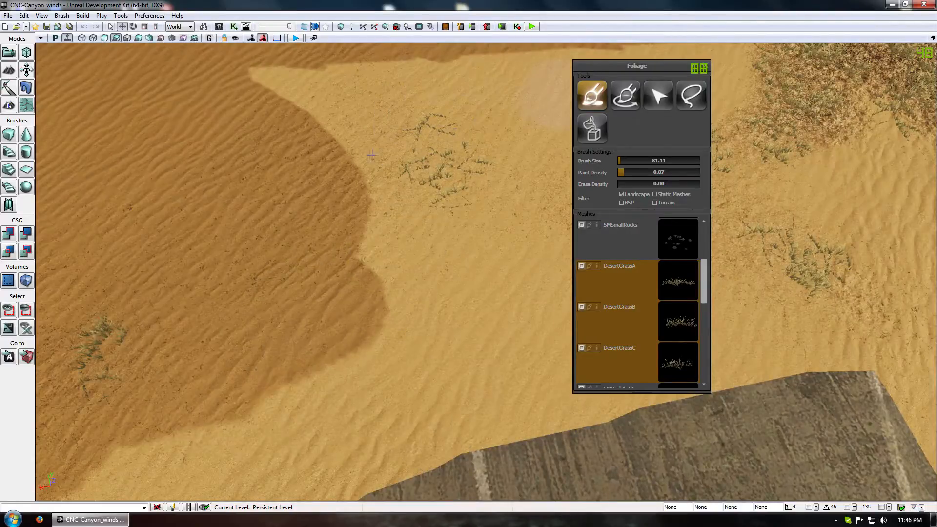
{"action": "mouse_move", "coordinate": [322, 232]}
{"action": "left_mouse_down", "text": "ctrl"}
{"action": "mouse_move", "coordinate": [274, 237]}
{"action": "mouse_move", "coordinate": [196, 266]}
{"action": "left_mouse_up", "text": "ctrl"}
{"action": "left_click_drag", "start_coordinate": [359, 128], "coordinate": [314, 151], "text": "ctrl"}
Paint desert grass clumps along the rough sand strip between the stacked containers and the paved road
{"action": "right_click_drag", "start_coordinate": [314, 151], "coordinate": [617, 100]}
{"action": "right_click_drag", "start_coordinate": [332, 289], "coordinate": [376, 281]}
{"action": "left_click_drag", "start_coordinate": [376, 280], "coordinate": [502, 165], "text": "ctrl"}
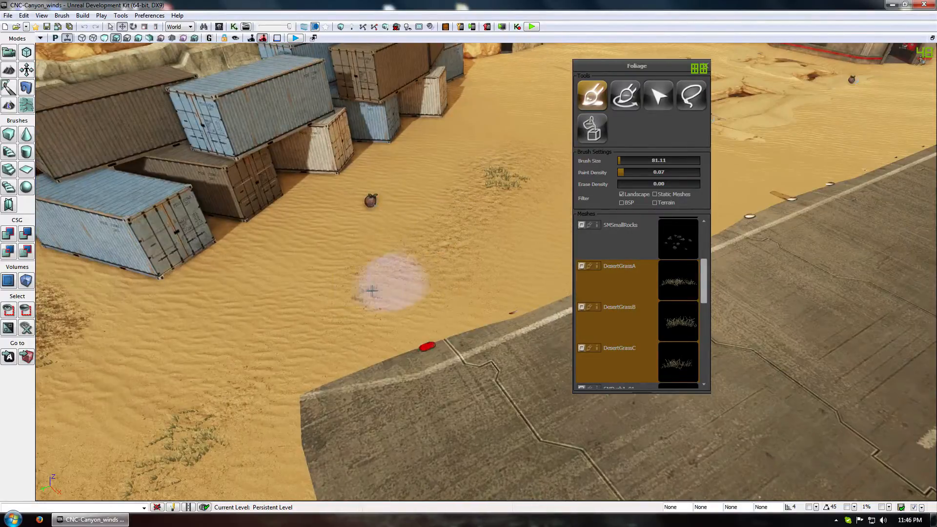
{"action": "left_click_drag", "start_coordinate": [372, 291], "coordinate": [454, 225], "text": "ctrl"}
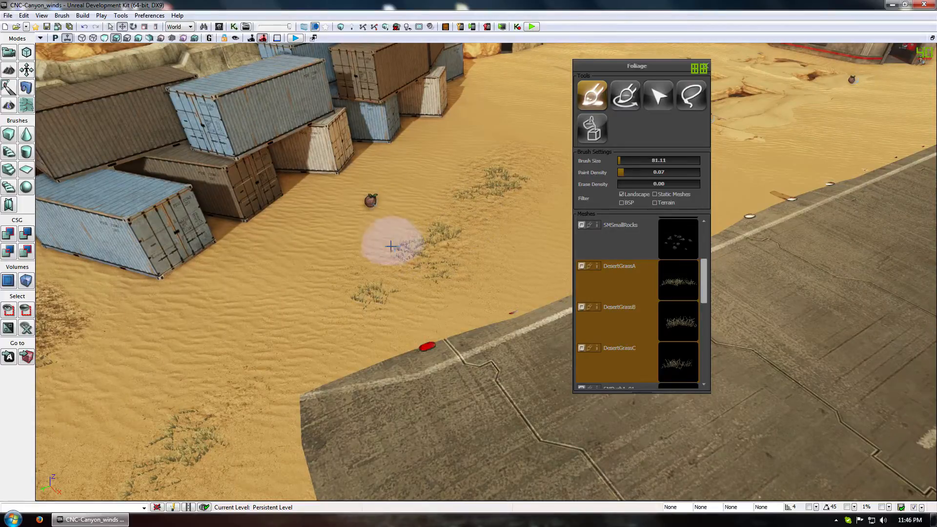
Paint desert grass over the rough soil patch between the sandbagged guard building and the pale brick floor
{"action": "left_click_drag", "start_coordinate": [704, 280], "coordinate": [705, 362]}
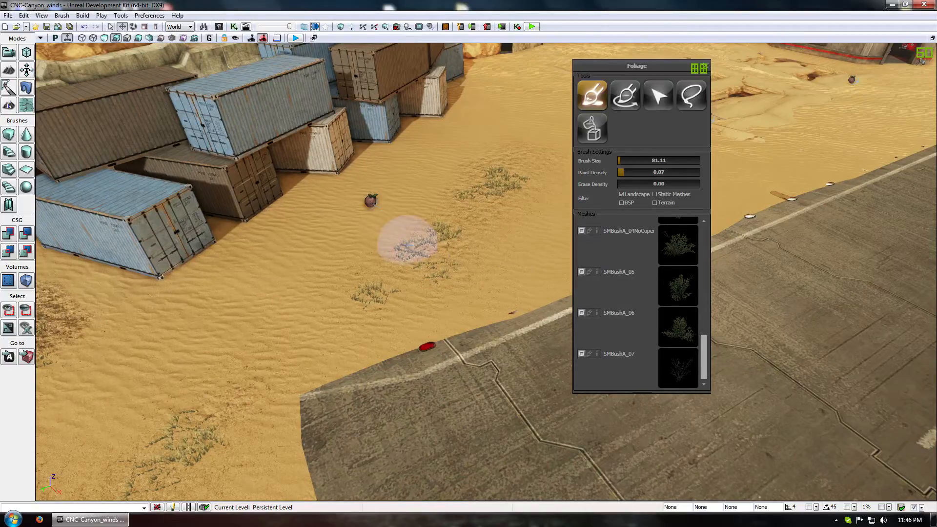
{"action": "right_click_drag", "start_coordinate": [409, 246], "coordinate": [419, 216]}
{"action": "left_click_drag", "start_coordinate": [392, 271], "coordinate": [368, 310]}
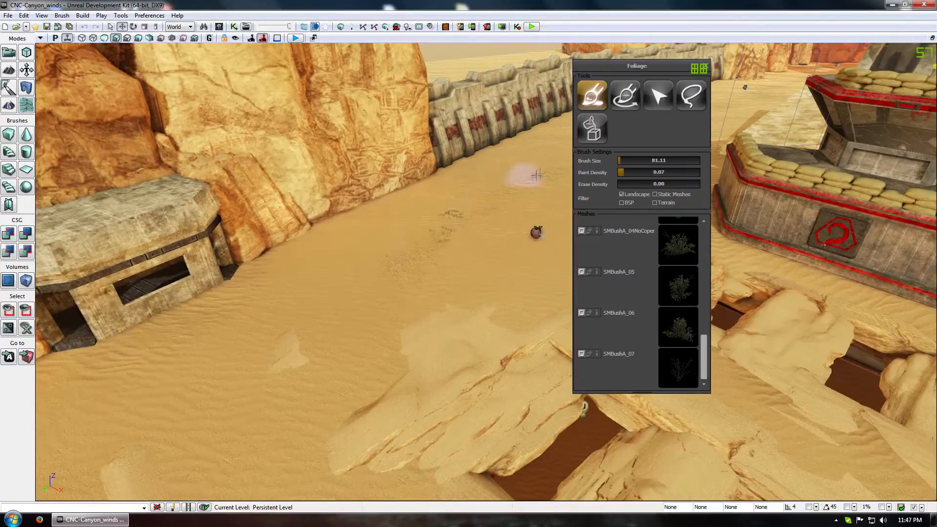
{"action": "mouse_move", "coordinate": [492, 310]}
{"action": "left_mouse_down"}
{"action": "mouse_move", "coordinate": [562, 342]}
{"action": "mouse_move", "coordinate": [628, 435]}
{"action": "mouse_move", "coordinate": [586, 366]}
{"action": "mouse_move", "coordinate": [510, 305]}
{"action": "left_mouse_up"}
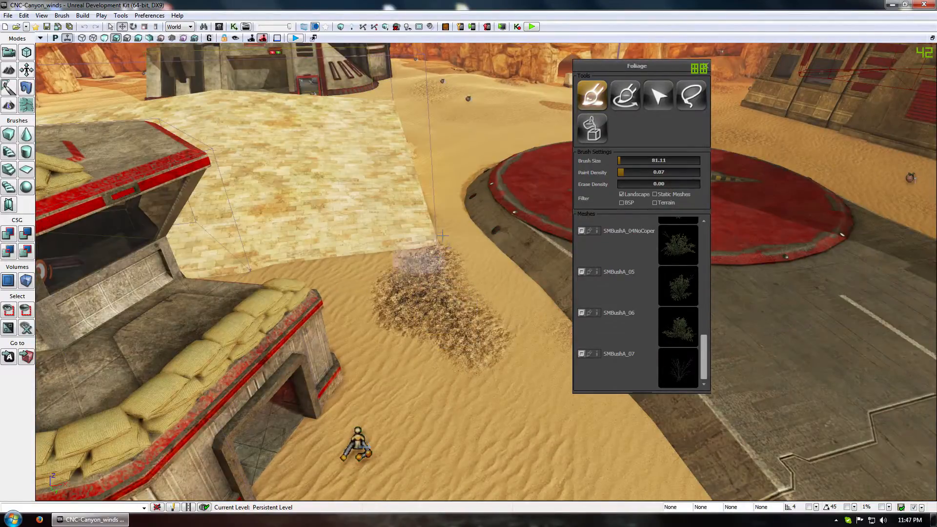
{"action": "left_click_drag", "start_coordinate": [443, 236], "coordinate": [424, 300], "text": "ctrl"}
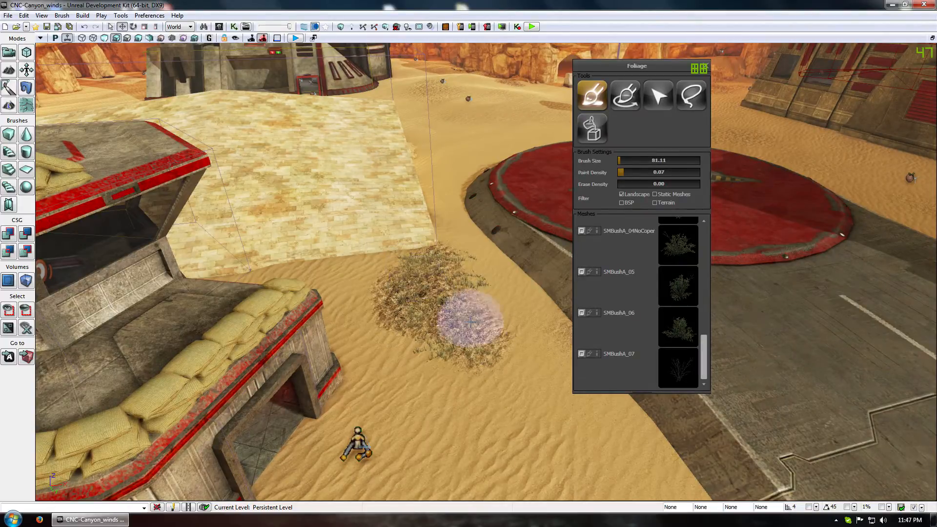
{"action": "mouse_move", "coordinate": [470, 322]}
{"action": "middle_mouse_down"}
{"action": "mouse_move", "coordinate": [458, 320]}
{"action": "mouse_move", "coordinate": [482, 286]}
{"action": "middle_mouse_up"}
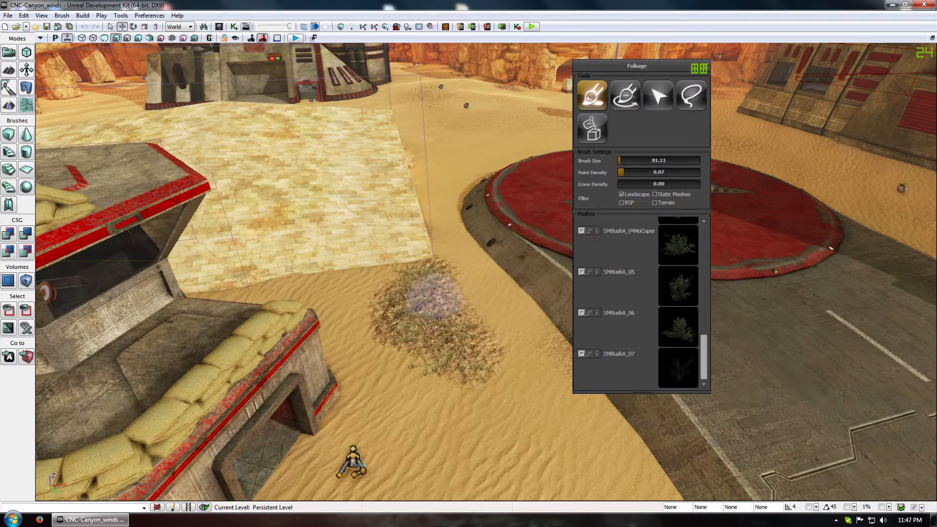
Paint desert grass along the rough sand strip that follows the perimeter wall toward the cliffs
{"action": "mouse_move", "coordinate": [414, 289]}
{"action": "right_mouse_down"}
{"action": "mouse_move", "coordinate": [314, 418]}
{"action": "mouse_move", "coordinate": [268, 271]}
{"action": "right_mouse_up"}
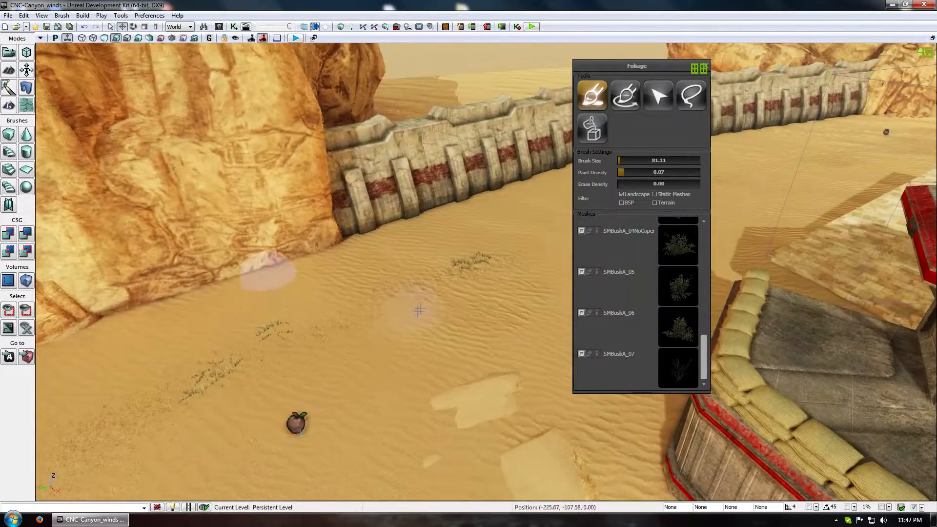
{"action": "right_click_drag", "start_coordinate": [264, 357], "coordinate": [350, 287]}
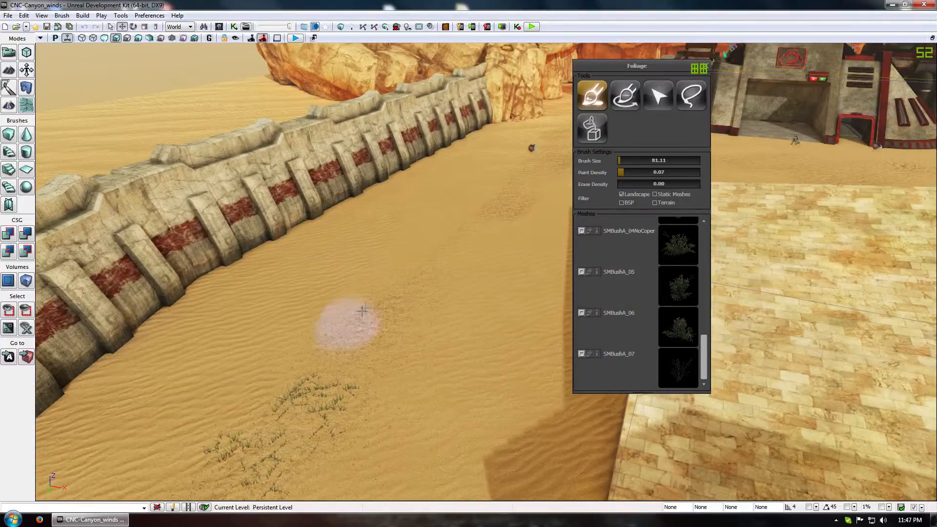
{"action": "mouse_move", "coordinate": [522, 200]}
{"action": "right_mouse_down"}
{"action": "mouse_move", "coordinate": [366, 439]}
{"action": "mouse_move", "coordinate": [391, 273]}
{"action": "mouse_move", "coordinate": [397, 339]}
{"action": "right_mouse_up"}
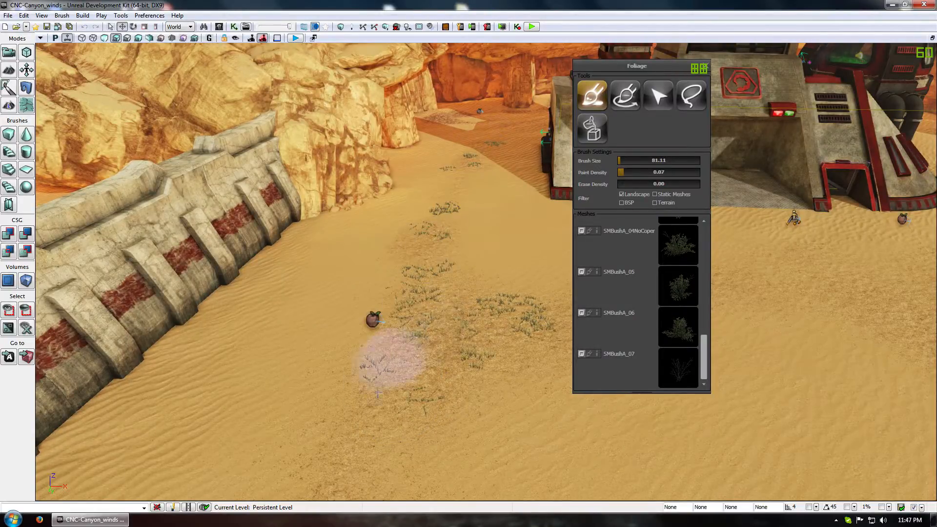
{"action": "mouse_move", "coordinate": [372, 425]}
{"action": "left_mouse_down"}
{"action": "mouse_move", "coordinate": [419, 465]}
{"action": "mouse_move", "coordinate": [414, 408]}
{"action": "left_mouse_up"}
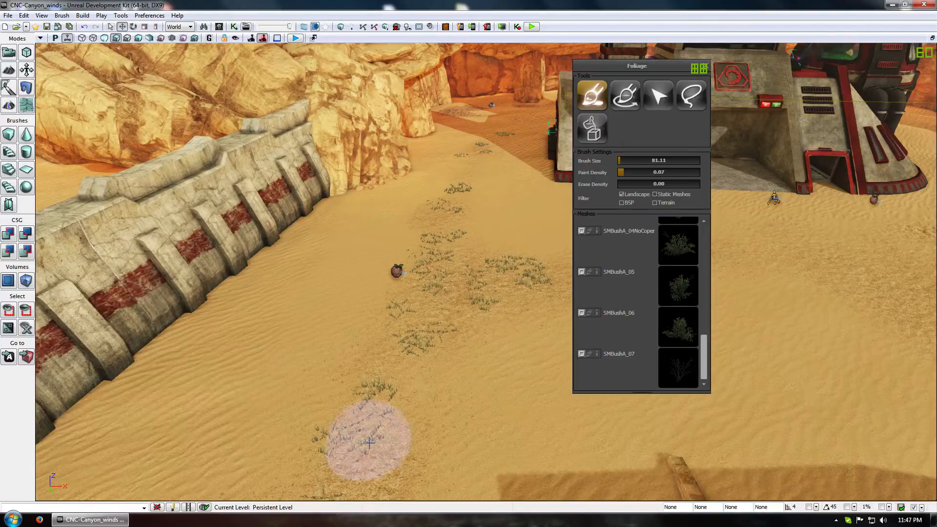
Paint desert grass along the rough sand trail in front of the red-trimmed building's entrance
{"action": "right_click_drag", "start_coordinate": [366, 401], "coordinate": [425, 371]}
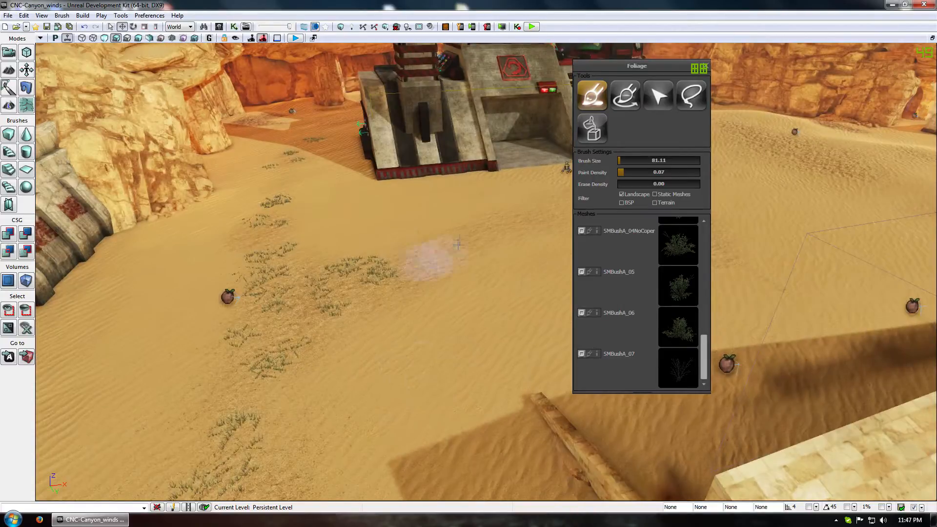
{"action": "right_click_drag", "start_coordinate": [393, 289], "coordinate": [371, 272]}
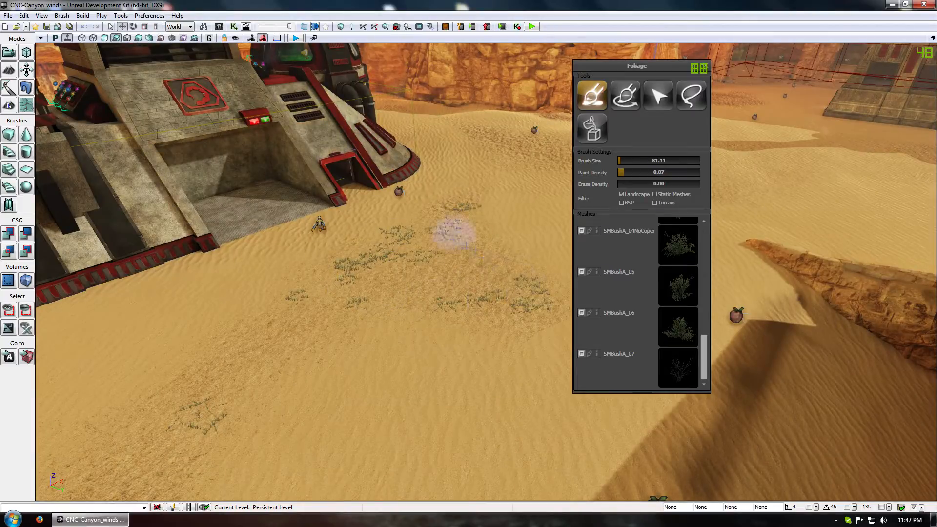
{"action": "left_click_drag", "start_coordinate": [391, 286], "coordinate": [146, 435], "text": "ctrl"}
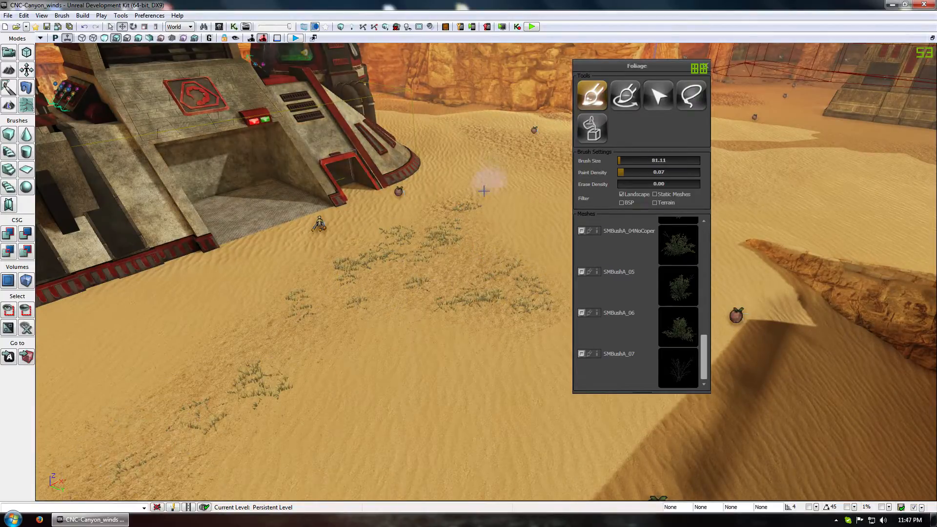
{"action": "left_click_drag", "start_coordinate": [419, 214], "coordinate": [361, 312]}
Paint desert grass over the rough sand patches between the domed building and the red landing pad
{"action": "right_click_drag", "start_coordinate": [362, 311], "coordinate": [362, 308]}
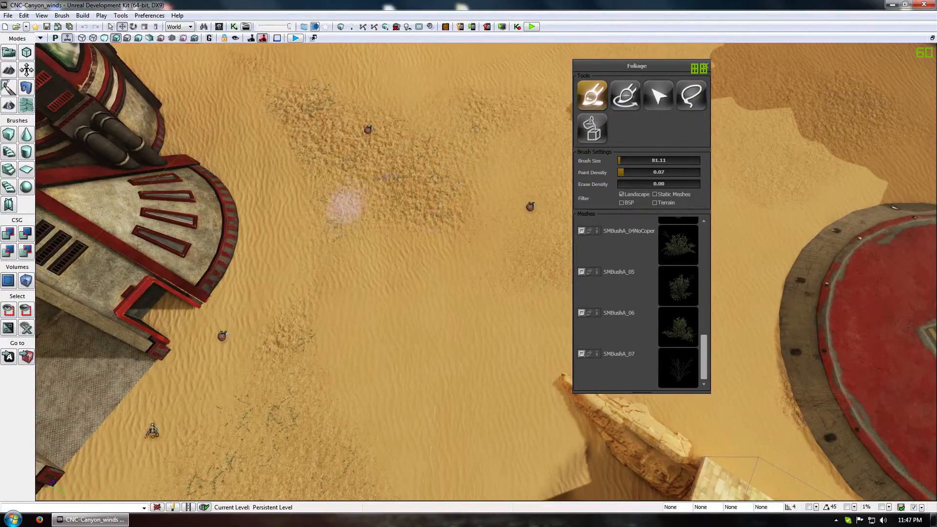
{"action": "right_click_drag", "start_coordinate": [438, 172], "coordinate": [441, 254]}
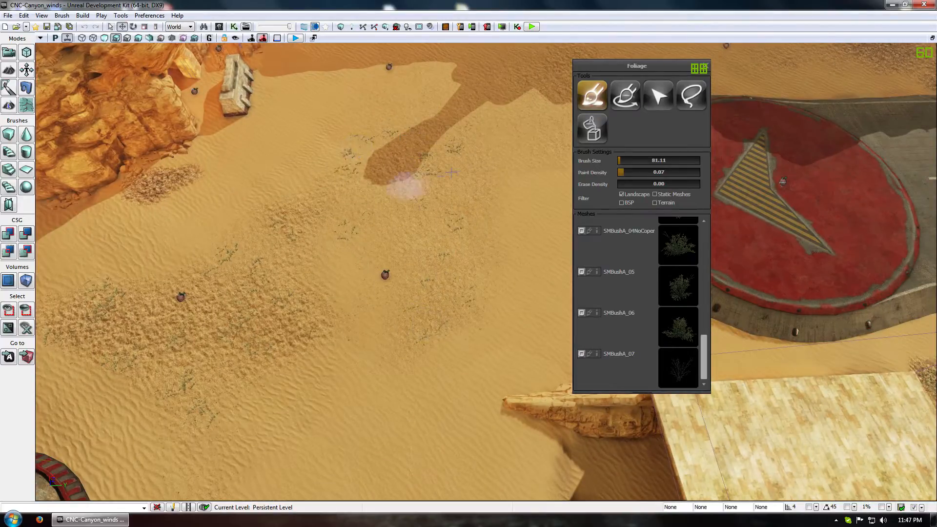
{"action": "right_click_drag", "start_coordinate": [406, 295], "coordinate": [434, 251]}
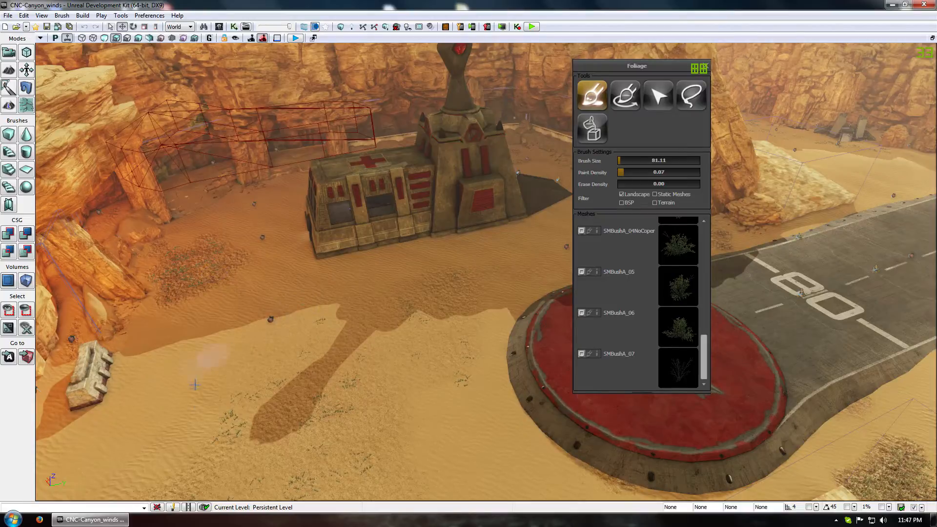
{"action": "right_click_drag", "start_coordinate": [194, 399], "coordinate": [96, 415]}
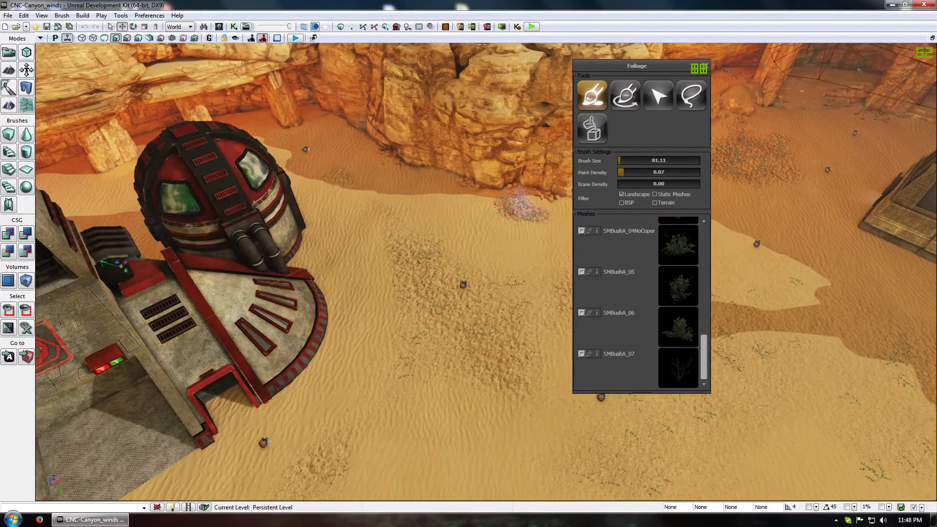
Paint desert grass on the soil patches behind the domed building, between it and the cliff
{"action": "mouse_move", "coordinate": [441, 229]}
{"action": "right_mouse_down"}
{"action": "mouse_move", "coordinate": [648, 471]}
{"action": "mouse_move", "coordinate": [496, 249]}
{"action": "right_mouse_up"}
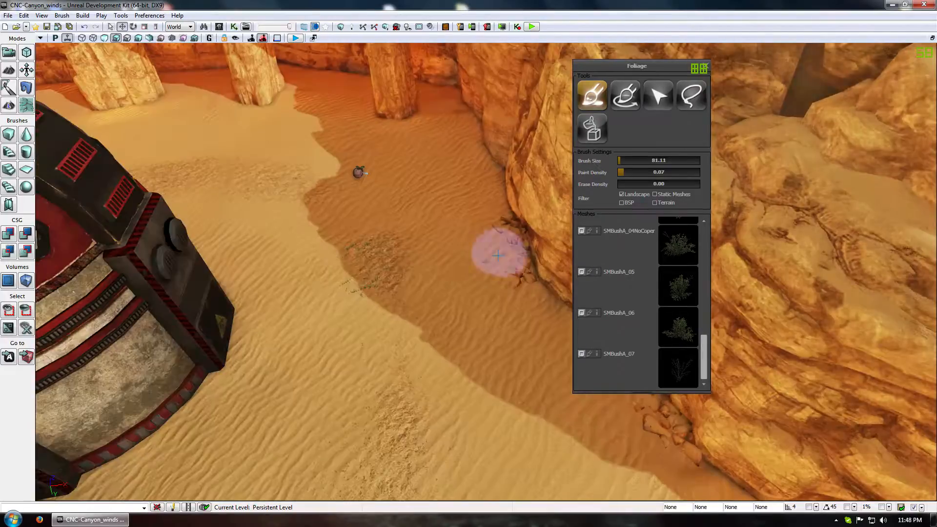
{"action": "left_click_drag", "start_coordinate": [496, 249], "coordinate": [464, 184]}
{"action": "right_click_drag", "start_coordinate": [464, 184], "coordinate": [331, 97]}
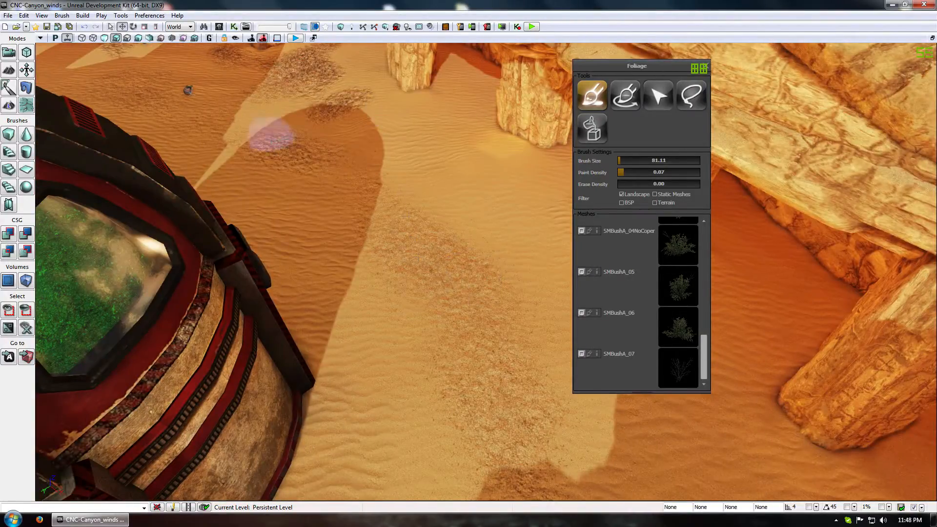
{"action": "left_click_drag", "start_coordinate": [271, 136], "coordinate": [298, 137], "text": "ctrl"}
{"action": "mouse_move", "coordinate": [445, 271]}
{"action": "left_mouse_down", "text": "ctrl"}
{"action": "mouse_move", "coordinate": [535, 473]}
{"action": "mouse_move", "coordinate": [443, 333]}
{"action": "mouse_move", "coordinate": [357, 110]}
{"action": "left_mouse_up", "text": "ctrl"}
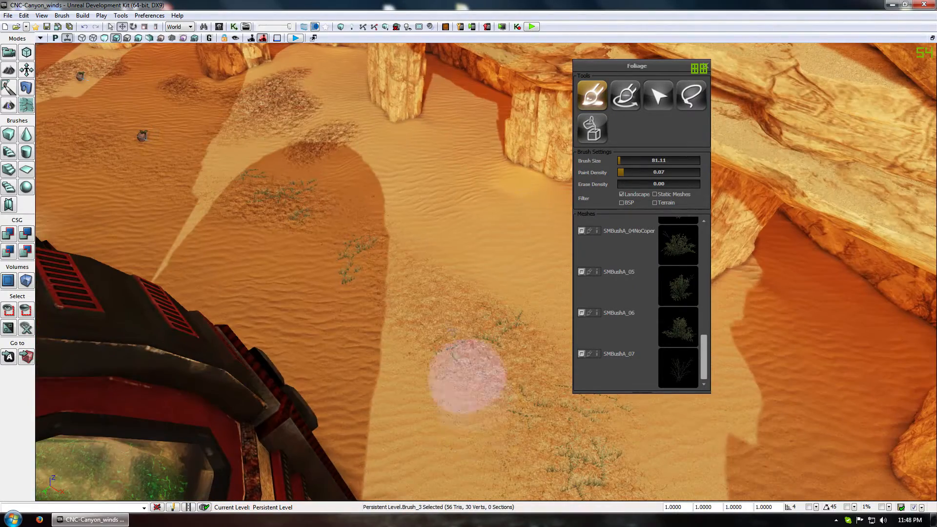
Paint desert grass over the dark rubble and soil patches in front of the rock pillars
{"action": "mouse_move", "coordinate": [536, 430]}
{"action": "right_mouse_down"}
{"action": "mouse_move", "coordinate": [477, 447]}
{"action": "mouse_move", "coordinate": [590, 476]}
{"action": "mouse_move", "coordinate": [532, 495]}
{"action": "right_mouse_up"}
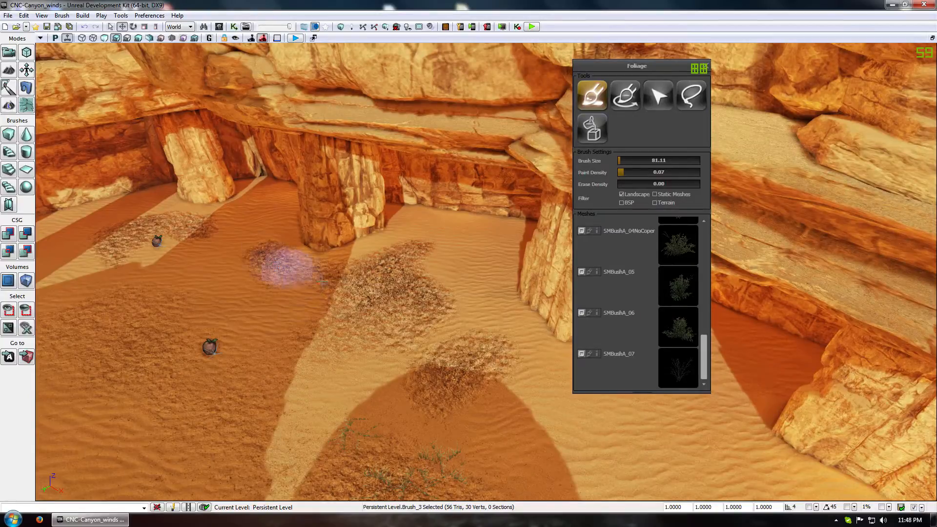
{"action": "mouse_move", "coordinate": [286, 267]}
{"action": "left_mouse_down", "text": "ctrl"}
{"action": "mouse_move", "coordinate": [380, 286]}
{"action": "mouse_move", "coordinate": [215, 393]}
{"action": "mouse_move", "coordinate": [283, 461]}
{"action": "mouse_move", "coordinate": [318, 469]}
{"action": "left_mouse_up", "text": "ctrl"}
{"action": "mouse_move", "coordinate": [467, 355]}
{"action": "left_mouse_down", "text": "ctrl"}
{"action": "mouse_move", "coordinate": [435, 389]}
{"action": "mouse_move", "coordinate": [450, 331]}
{"action": "left_mouse_up", "text": "ctrl"}
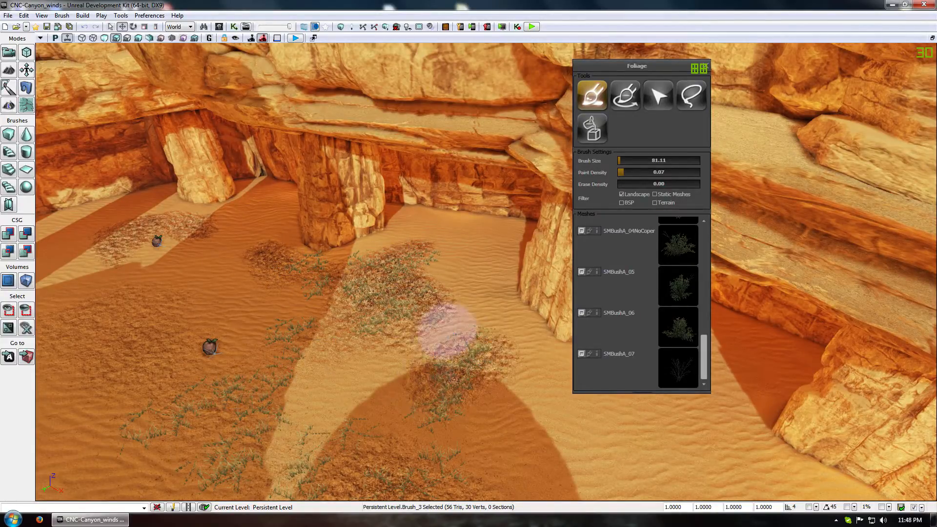
Paint desert grass across the soil beside the biohazard-marked building and erase stray clumps from the bare sand near the pillars
{"action": "left_click", "coordinate": [429, 445], "text": "ctrl+shift"}
{"action": "left_click_drag", "start_coordinate": [354, 386], "coordinate": [263, 356]}
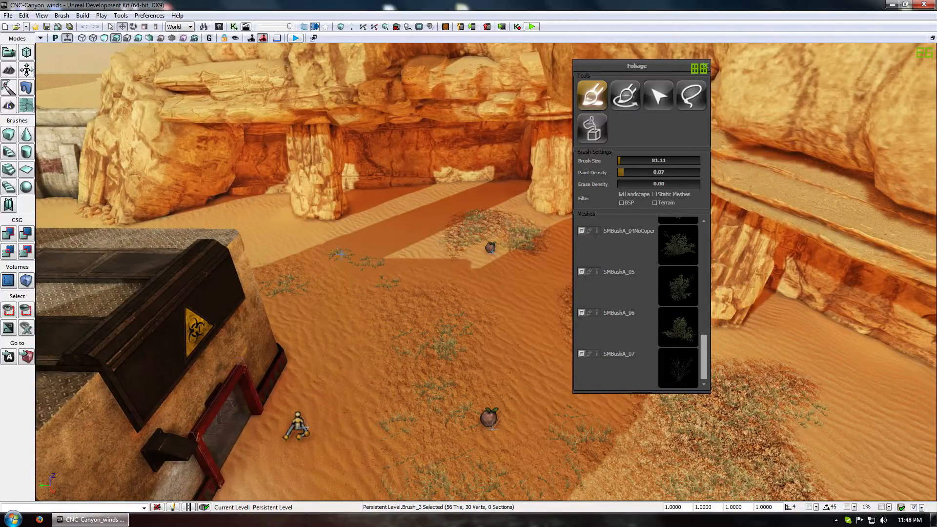
{"action": "left_click_drag", "start_coordinate": [342, 253], "coordinate": [370, 262], "text": "ctrl+shift"}
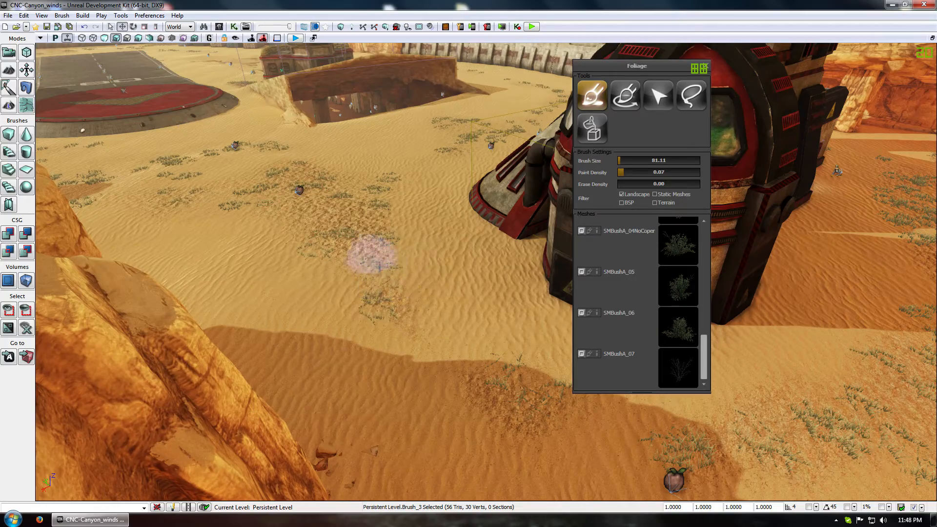
Set the paint density to 0.14 and paint desert grass along the rough soil between the red-slatted building and the landing pad
{"action": "mouse_move", "coordinate": [421, 297]}
{"action": "right_mouse_down"}
{"action": "mouse_move", "coordinate": [332, 283]}
{"action": "mouse_move", "coordinate": [219, 290]}
{"action": "mouse_move", "coordinate": [181, 313]}
{"action": "mouse_move", "coordinate": [214, 303]}
{"action": "right_mouse_up"}
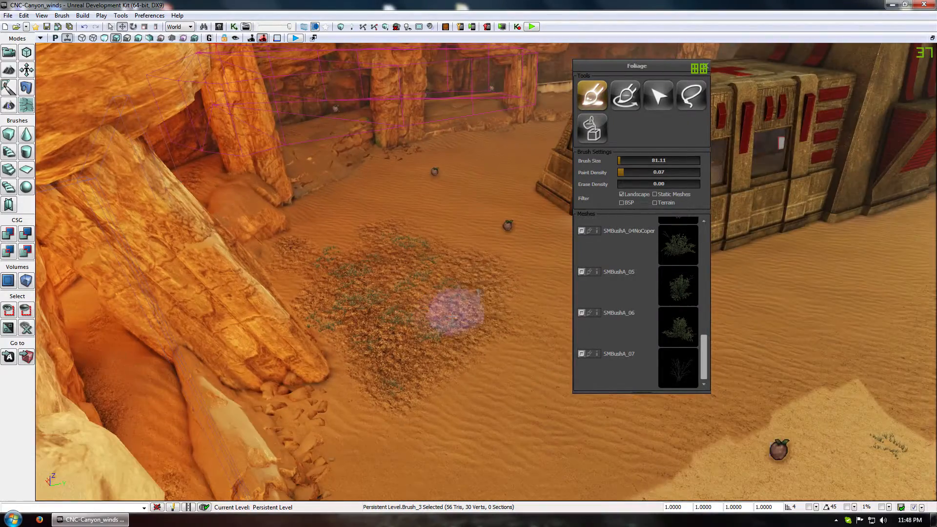
{"action": "mouse_move", "coordinate": [391, 241]}
{"action": "right_mouse_down"}
{"action": "mouse_move", "coordinate": [444, 241]}
{"action": "mouse_move", "coordinate": [430, 246]}
{"action": "mouse_move", "coordinate": [519, 266]}
{"action": "right_mouse_up"}
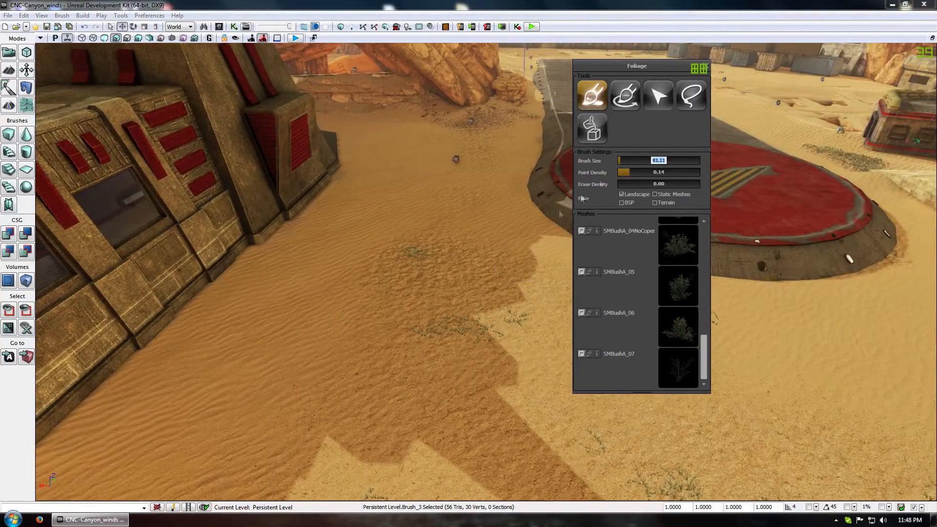
{"action": "mouse_move", "coordinate": [440, 278]}
{"action": "left_mouse_down", "text": "ctrl"}
{"action": "mouse_move", "coordinate": [461, 314]}
{"action": "mouse_move", "coordinate": [398, 247]}
{"action": "left_mouse_up", "text": "ctrl"}
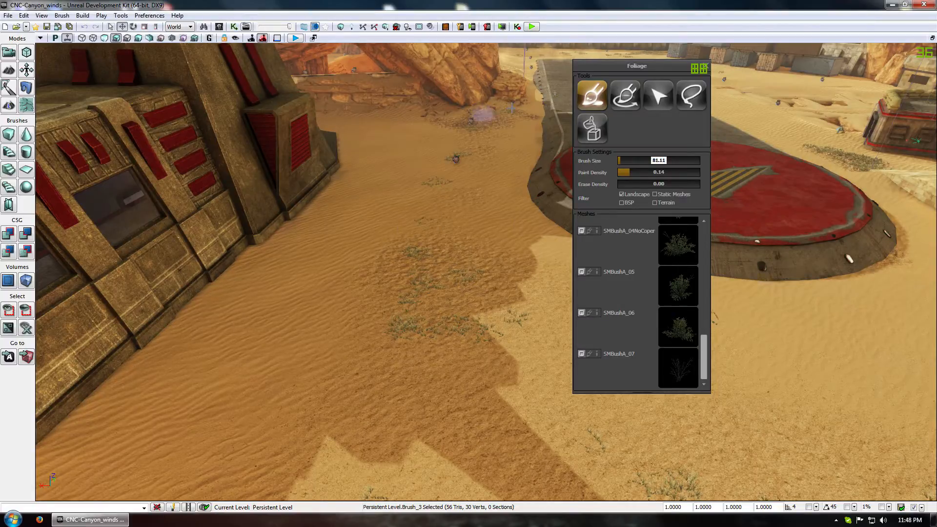
{"action": "left_click_drag", "start_coordinate": [483, 159], "coordinate": [421, 244], "text": "ctrl"}
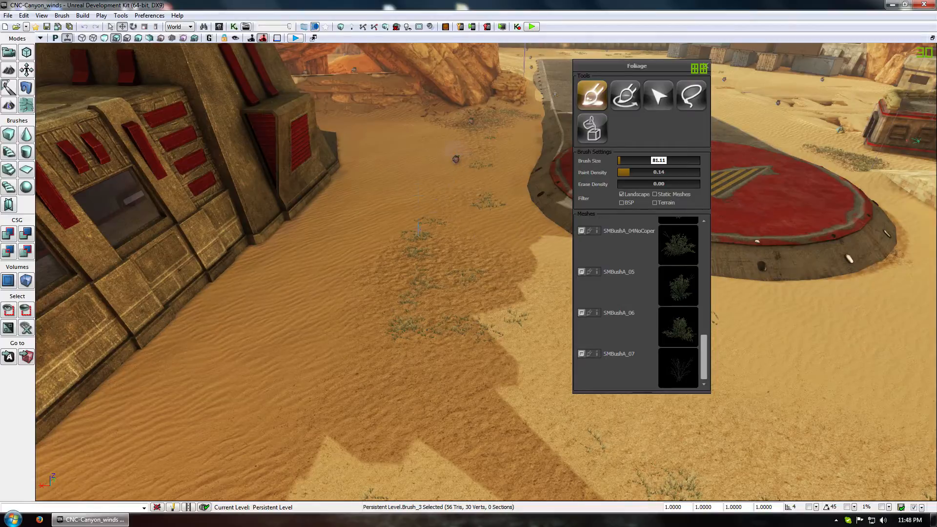
Paint desert grass on the soil patches at the foot of the rock pillar and erase strays from the surrounding sand
{"action": "left_click_drag", "start_coordinate": [454, 152], "coordinate": [577, 43]}
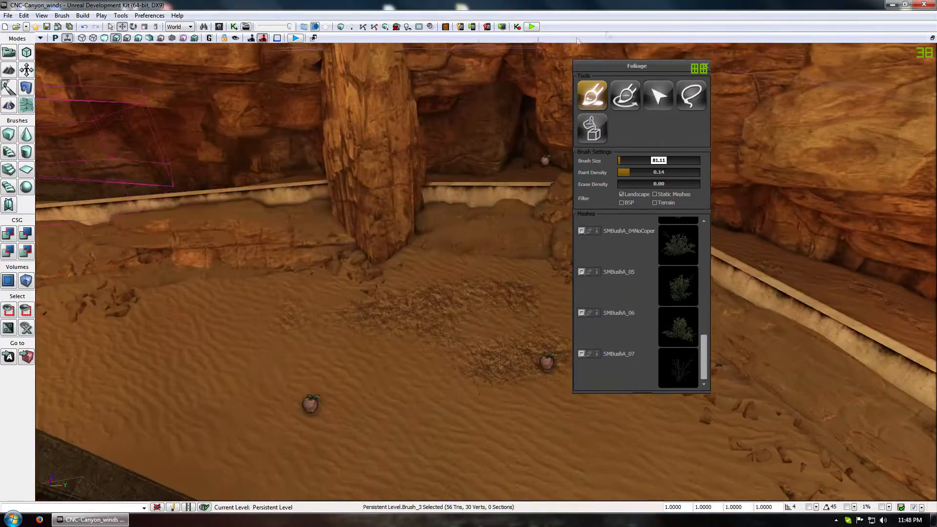
{"action": "mouse_move", "coordinate": [397, 297]}
{"action": "left_mouse_down", "text": "ctrl"}
{"action": "mouse_move", "coordinate": [299, 309]}
{"action": "mouse_move", "coordinate": [283, 299]}
{"action": "mouse_move", "coordinate": [511, 289]}
{"action": "mouse_move", "coordinate": [429, 314]}
{"action": "mouse_move", "coordinate": [548, 335]}
{"action": "mouse_move", "coordinate": [392, 310]}
{"action": "left_mouse_up", "text": "ctrl"}
{"action": "mouse_move", "coordinate": [384, 265]}
{"action": "left_mouse_down", "text": "ctrl+shift"}
{"action": "mouse_move", "coordinate": [404, 268]}
{"action": "mouse_move", "coordinate": [245, 289]}
{"action": "mouse_move", "coordinate": [386, 395]}
{"action": "mouse_move", "coordinate": [362, 364]}
{"action": "left_mouse_up", "text": "ctrl+shift"}
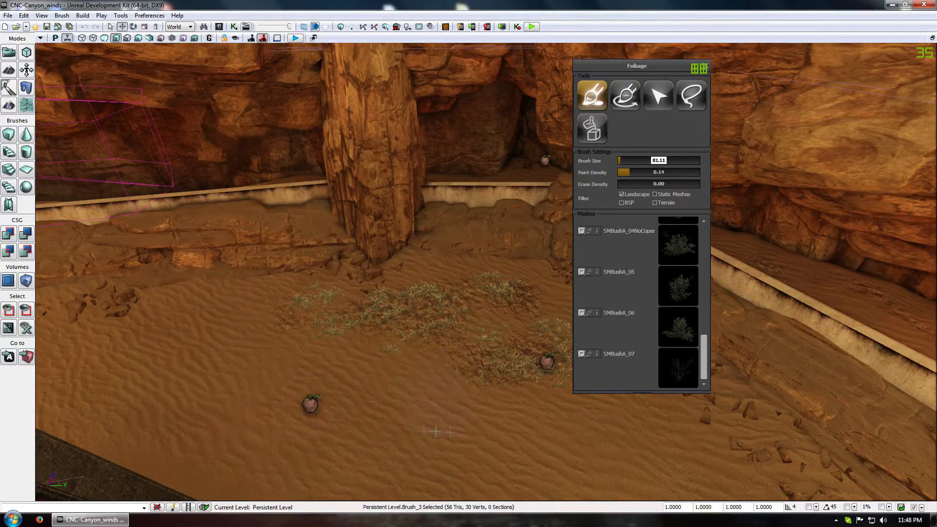
Paint desert grass on the ground at the mouth of the rock passage, where the dark soil meets the bright sand
{"action": "mouse_move", "coordinate": [432, 427]}
{"action": "left_mouse_down"}
{"action": "mouse_move", "coordinate": [575, 471]}
{"action": "mouse_move", "coordinate": [426, 270]}
{"action": "mouse_move", "coordinate": [382, 257]}
{"action": "mouse_move", "coordinate": [562, 234]}
{"action": "left_mouse_up"}
{"action": "left_click_drag", "start_coordinate": [420, 274], "coordinate": [391, 196]}
{"action": "left_click_drag", "start_coordinate": [468, 485], "coordinate": [542, 486]}
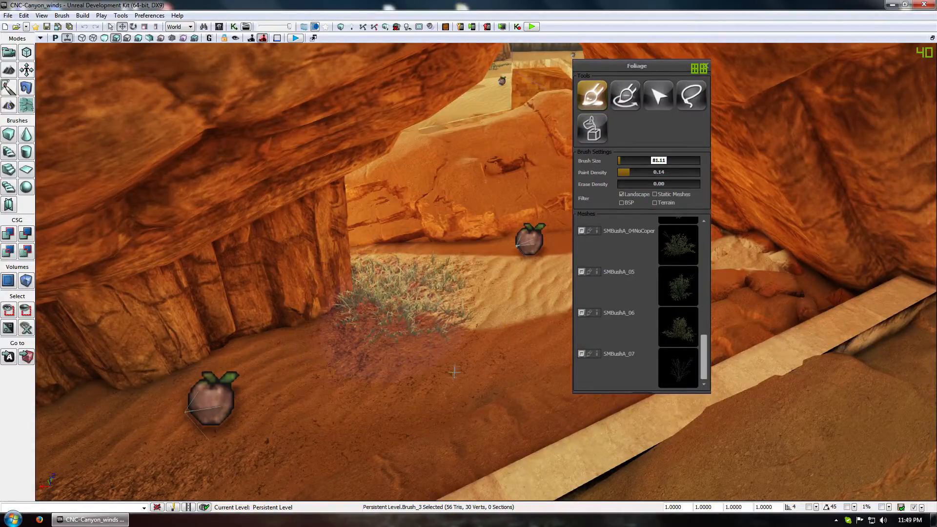
Paint desert grass over the dirt beside the small tunnel entrance in the cliff
{"action": "left_click_drag", "start_coordinate": [454, 372], "coordinate": [522, 229]}
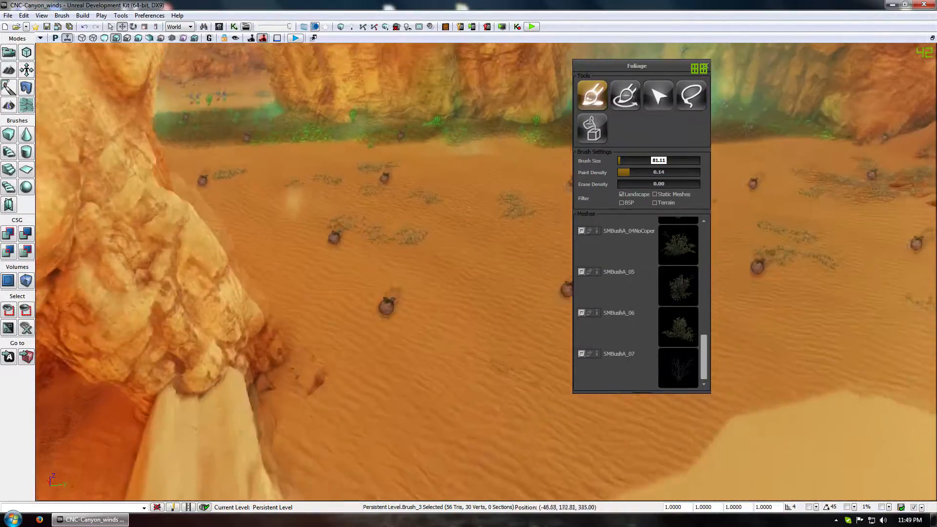
{"action": "left_click_drag", "start_coordinate": [293, 225], "coordinate": [386, 227]}
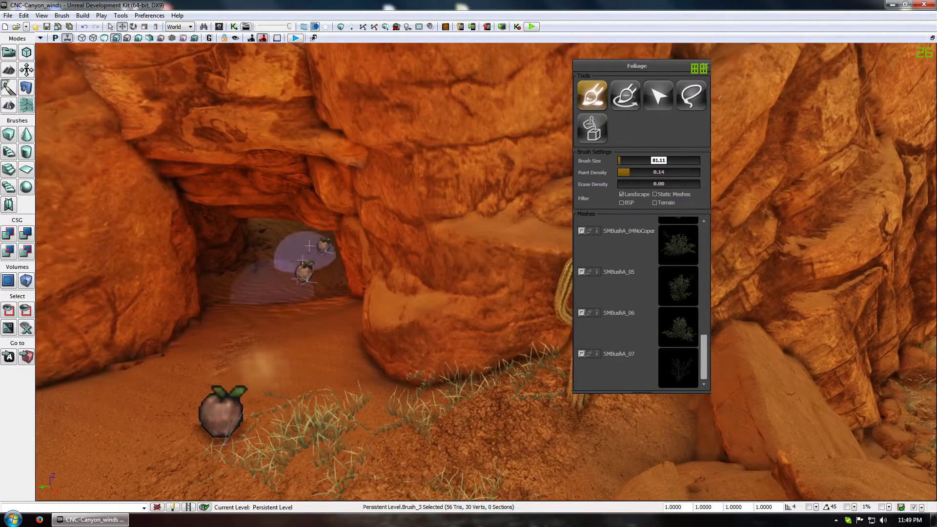
{"action": "right_click_drag", "start_coordinate": [310, 246], "coordinate": [373, 312]}
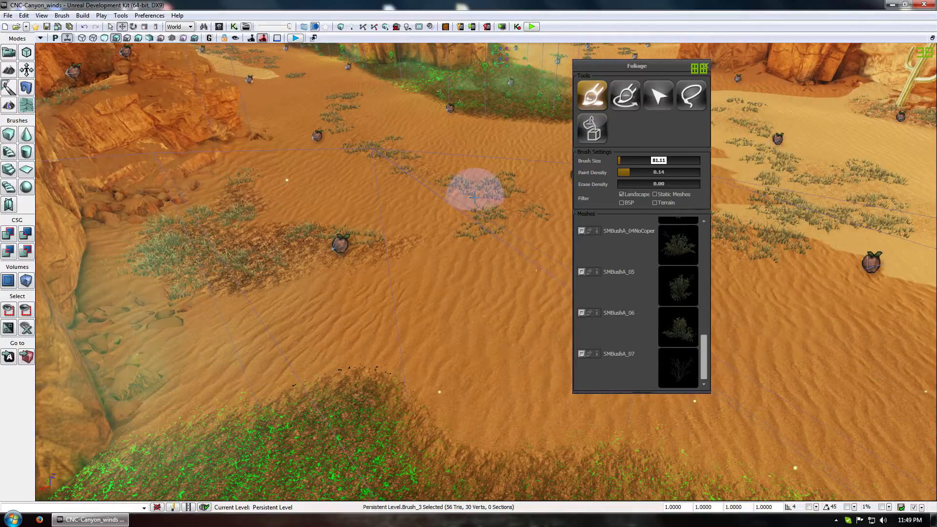
Paint scattered desert grass across the orange sand between the cliff and the green field
{"action": "left_click_drag", "start_coordinate": [459, 184], "coordinate": [458, 78]}
{"action": "mouse_move", "coordinate": [458, 184]}
{"action": "right_mouse_down"}
{"action": "mouse_move", "coordinate": [458, 146]}
{"action": "mouse_move", "coordinate": [435, 314]}
{"action": "right_mouse_up"}
{"action": "mouse_move", "coordinate": [435, 314]}
{"action": "left_mouse_down"}
{"action": "mouse_move", "coordinate": [448, 477]}
{"action": "mouse_move", "coordinate": [435, 483]}
{"action": "left_mouse_up"}
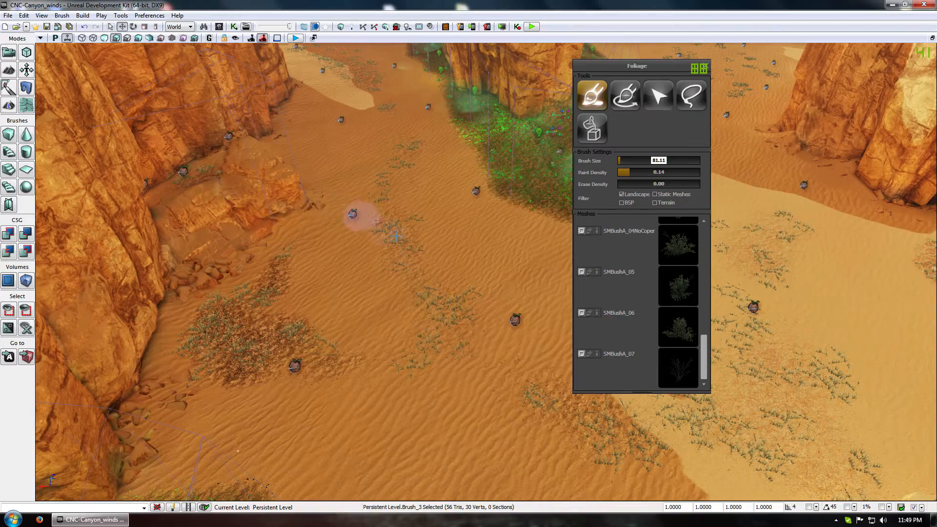
Leave Foliage mode and inspect the rock steps leading up to the cave with the two soldiers
{"action": "right_click_drag", "start_coordinate": [396, 236], "coordinate": [586, 195]}
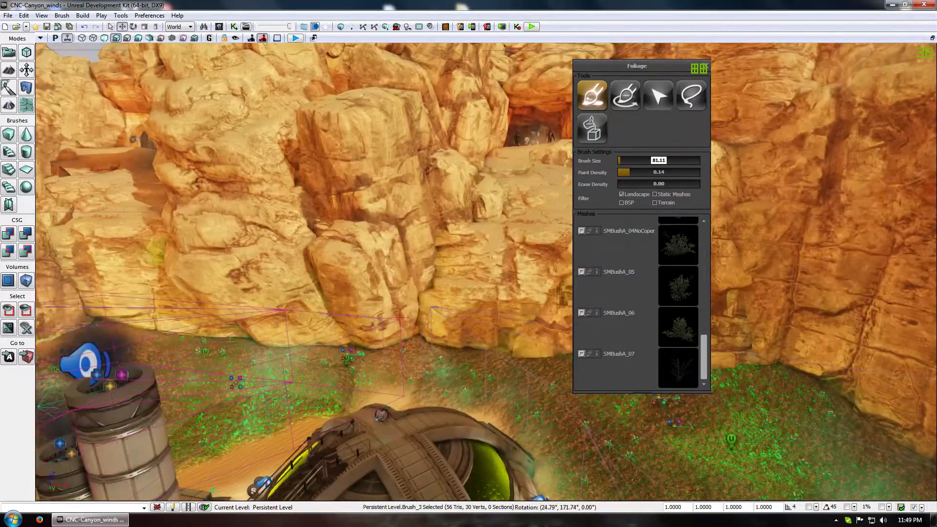
{"action": "left_click_drag", "start_coordinate": [396, 229], "coordinate": [396, 254]}
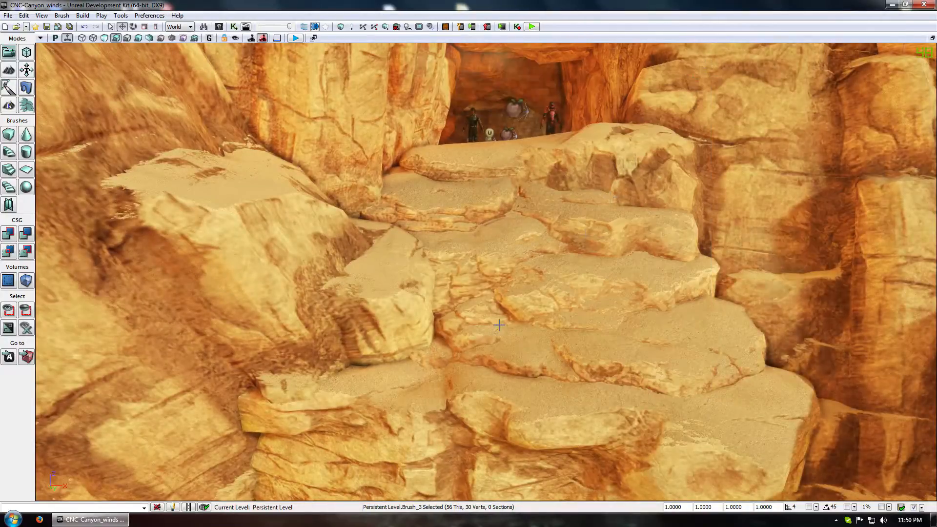
{"action": "left_click_drag", "start_coordinate": [490, 317], "coordinate": [490, 297]}
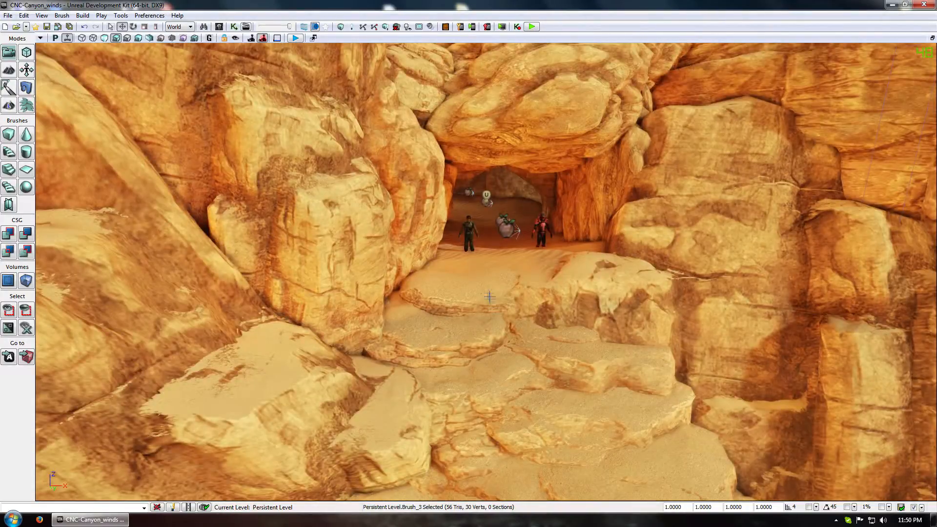
{"action": "left_click", "coordinate": [473, 238]}
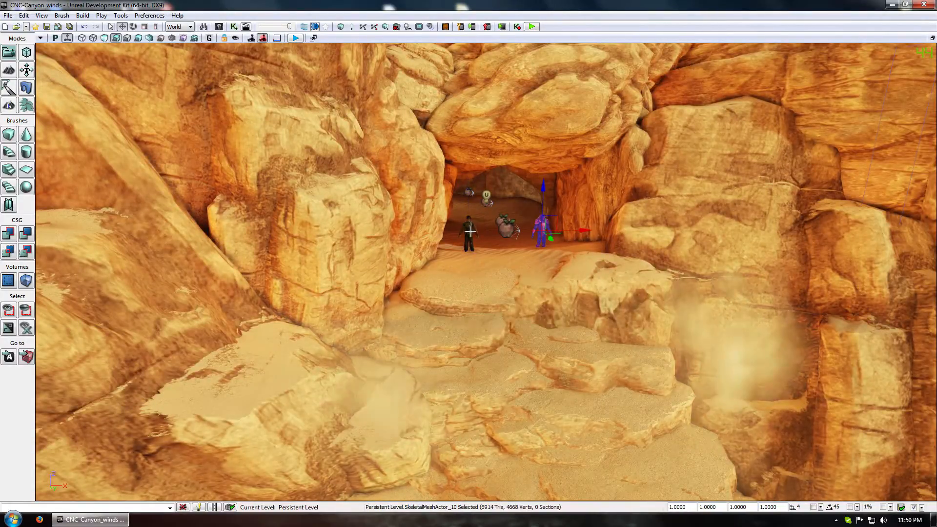
{"action": "key", "text": "Escape"}
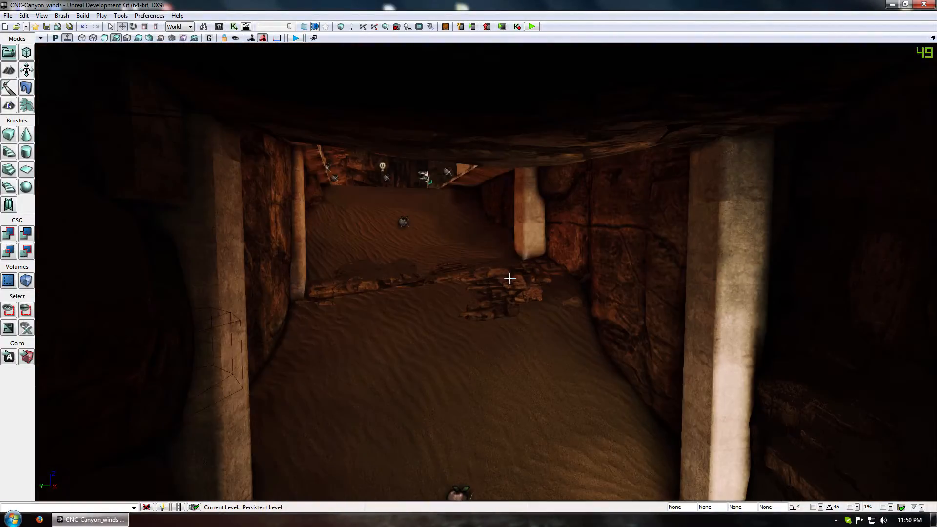
Build the map's lighting at Preview quality with BSP, static meshes and Lightmass enabled
{"action": "middle_click_drag", "start_coordinate": [510, 279], "coordinate": [511, 281]}
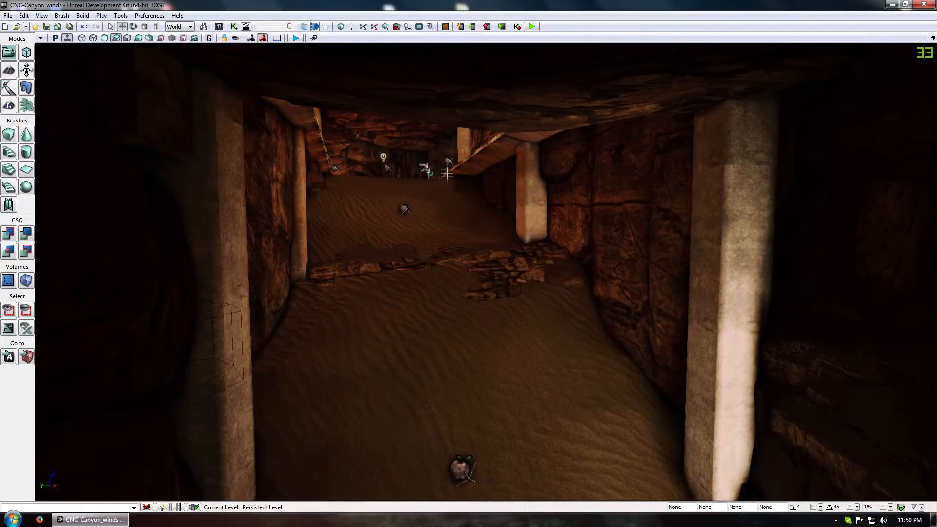
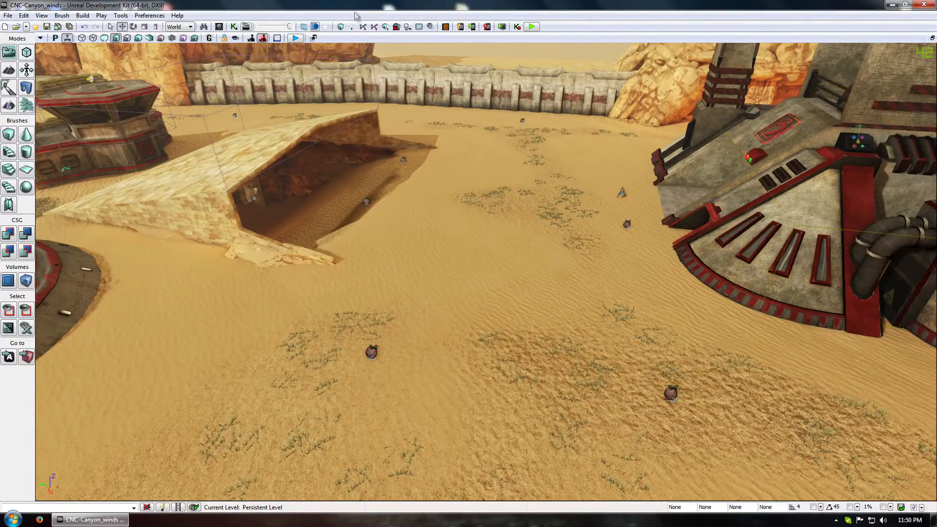
{"action": "left_click", "coordinate": [351, 28]}
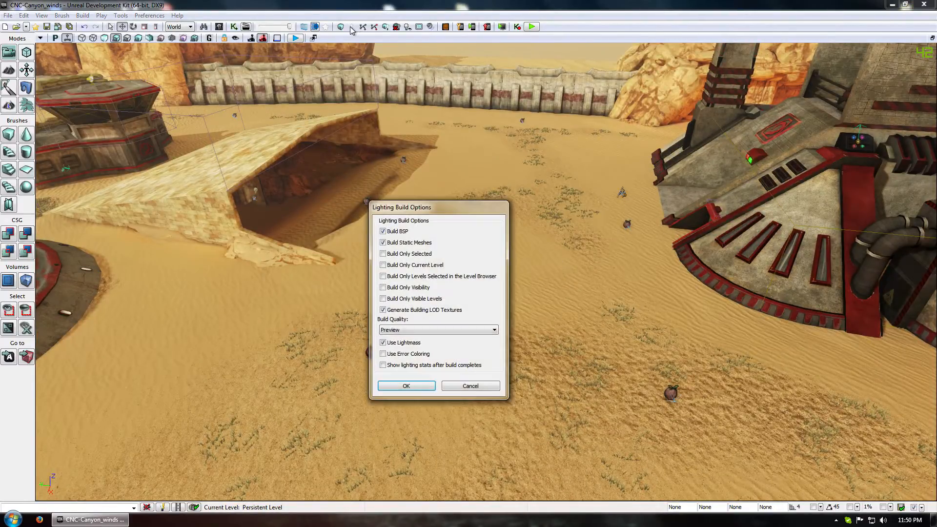
{"action": "left_click", "coordinate": [408, 385]}
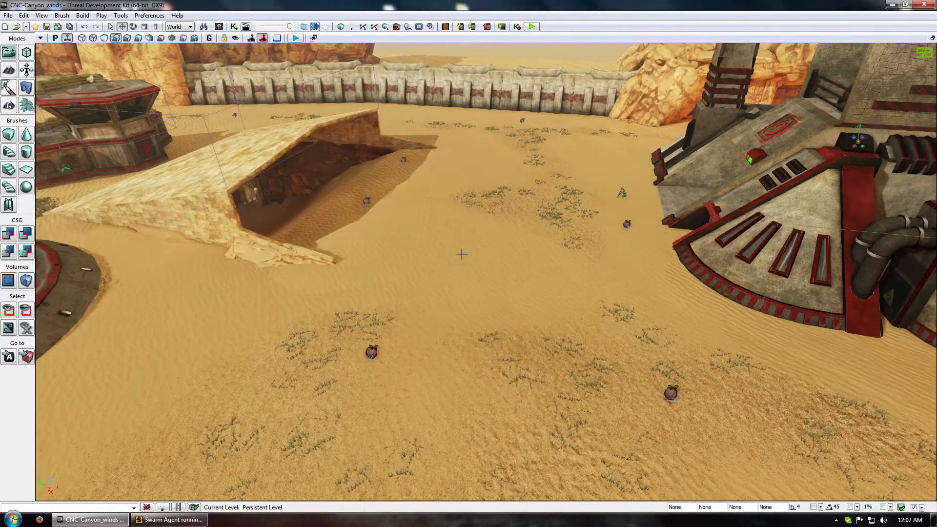
Inspect the lit grass near the landing pad at ground level, comparing its height with the player-size preview mesh
{"action": "middle_click_drag", "start_coordinate": [462, 254], "coordinate": [461, 372]}
{"action": "left_click_drag", "start_coordinate": [462, 254], "coordinate": [292, 200]}
{"action": "middle_click_drag", "start_coordinate": [446, 260], "coordinate": [446, 322]}
{"action": "right_click_drag", "start_coordinate": [446, 260], "coordinate": [445, 185]}
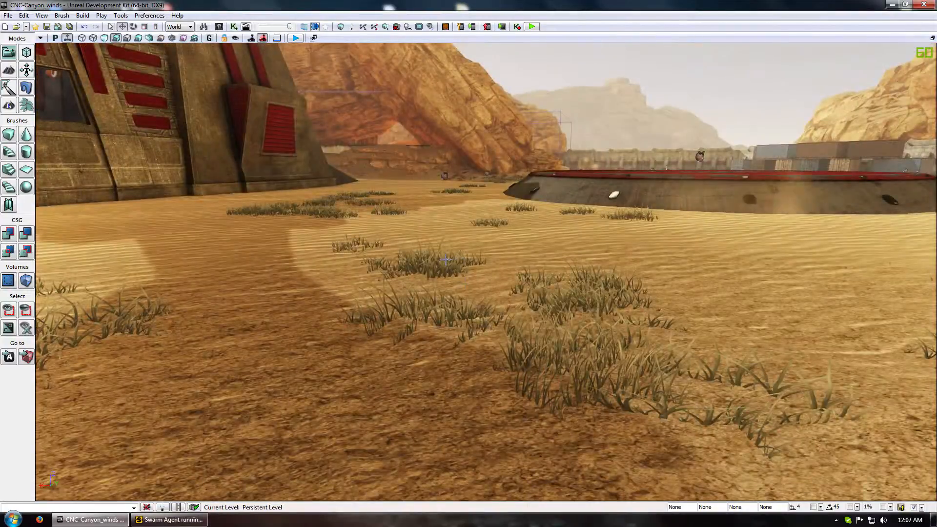
{"action": "key", "text": "backslash"}
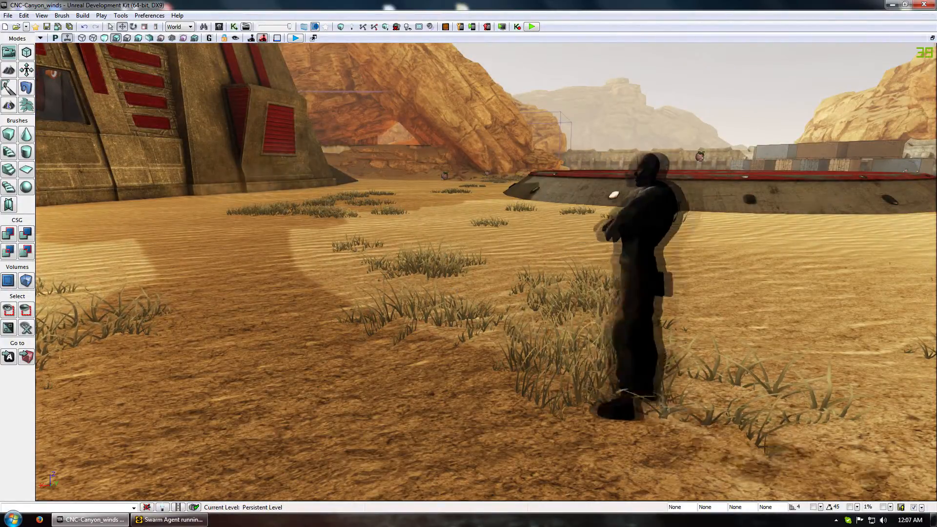
{"action": "middle_click_drag", "start_coordinate": [564, 390], "coordinate": [509, 337]}
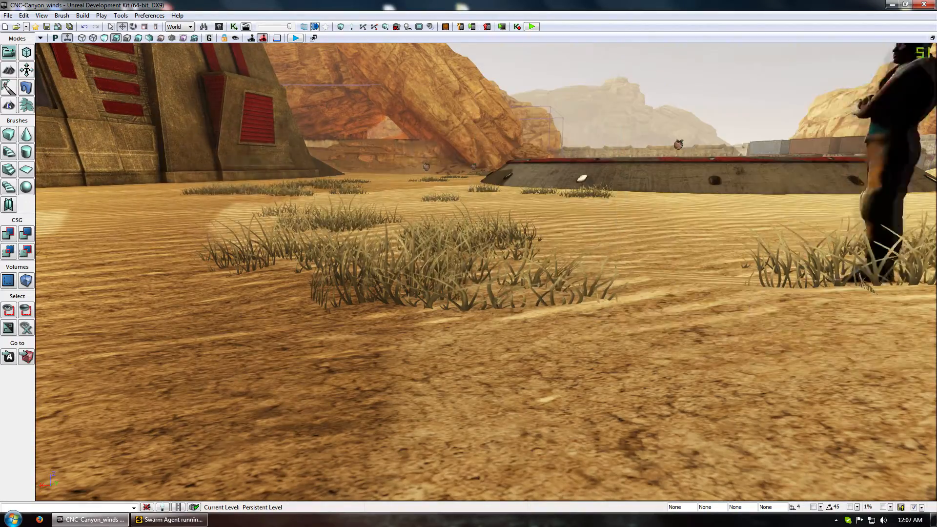
Compare the grass by the rock pillars with the player-size preview mesh and look over the other painted soil patches
{"action": "left_click_drag", "start_coordinate": [412, 317], "coordinate": [245, 244]}
{"action": "key", "text": "backslash"}
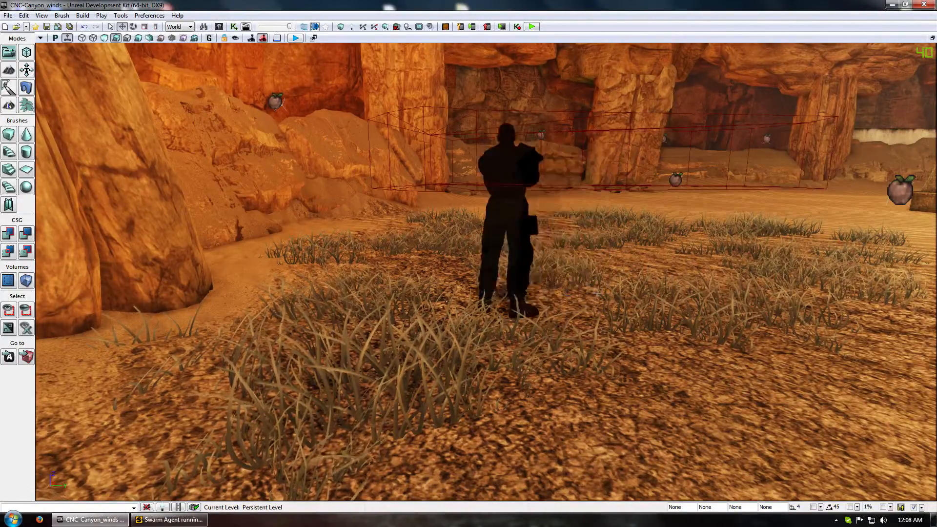
{"action": "left_click_drag", "start_coordinate": [244, 244], "coordinate": [317, 273]}
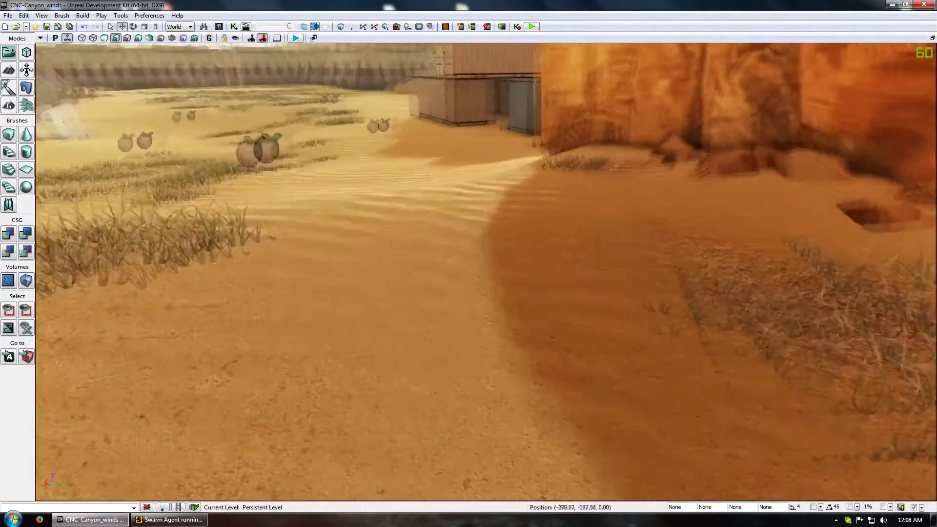
{"action": "left_click_drag", "start_coordinate": [486, 272], "coordinate": [401, 254]}
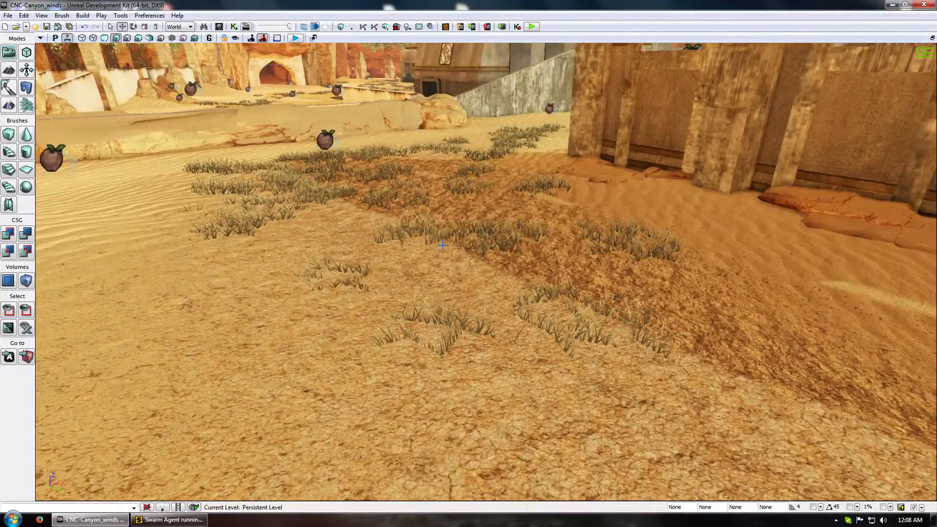
Search the Content Browser's static meshes for "grass" and examine the LargeGrassClumps mesh in the Static Mesh Editor
{"action": "left_click", "coordinate": [219, 26]}
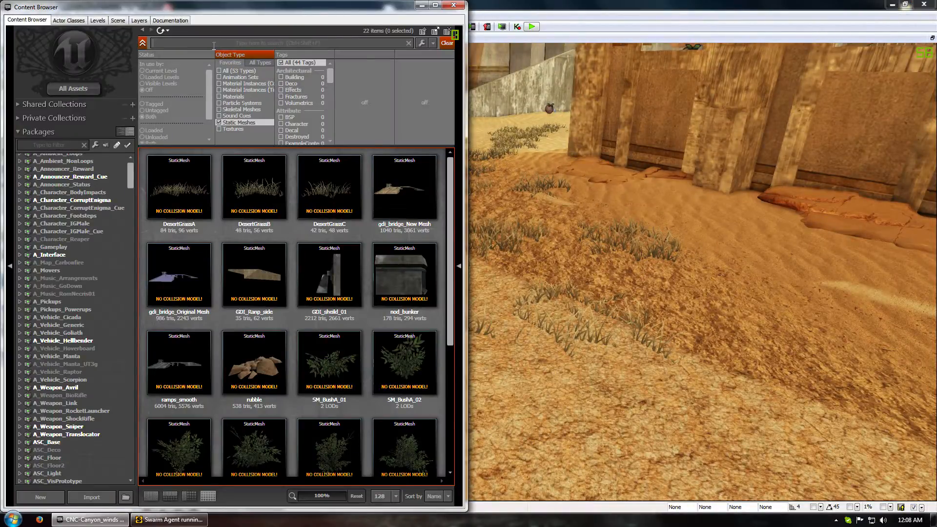
{"action": "type", "text": "grass"}
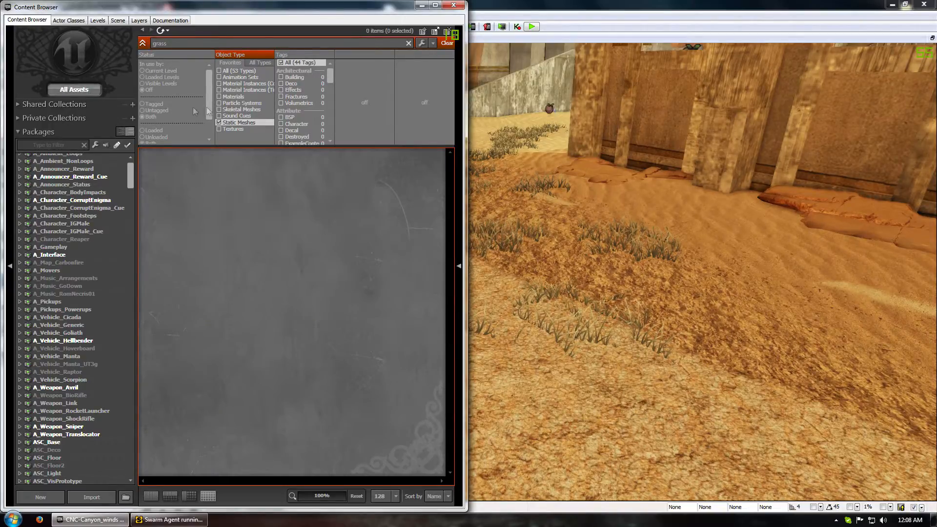
{"action": "left_click", "coordinate": [317, 267]}
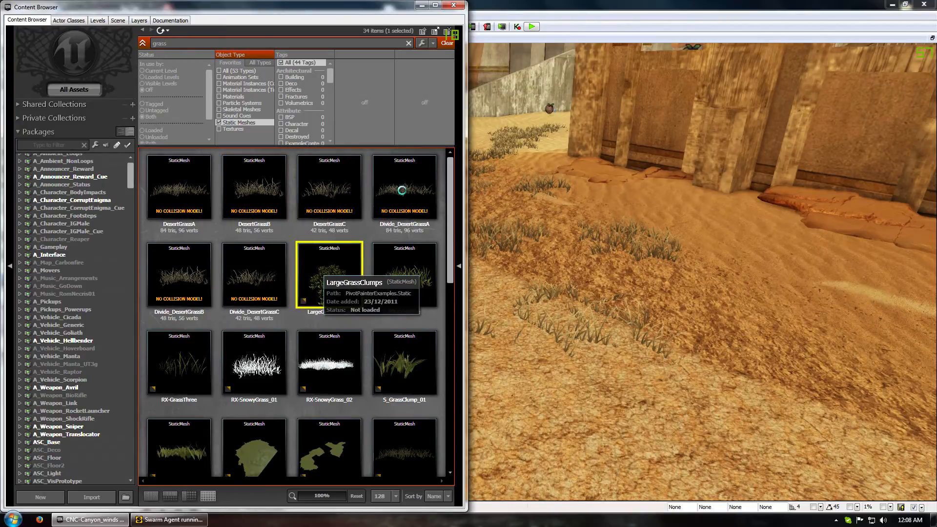
{"action": "double_click", "coordinate": [341, 279]}
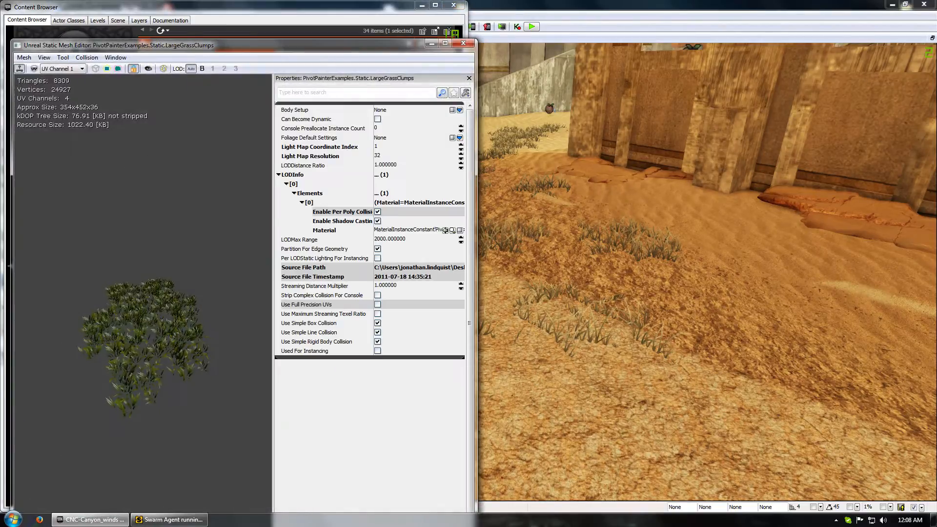
{"action": "left_click_drag", "start_coordinate": [248, 269], "coordinate": [197, 269]}
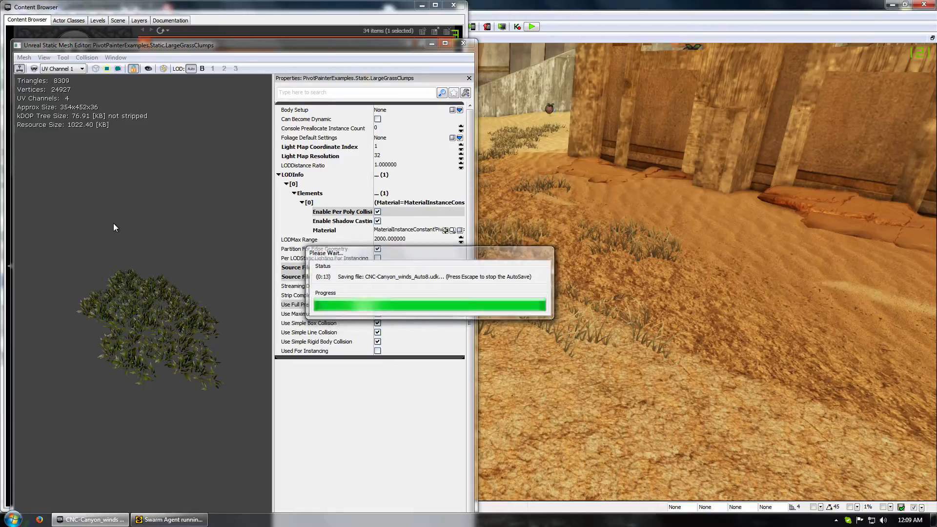
{"action": "left_click", "coordinate": [463, 43]}
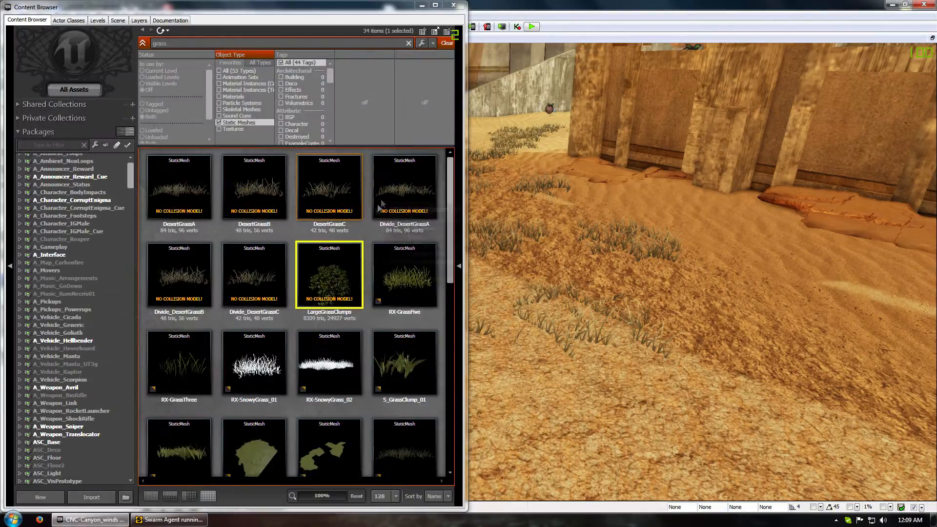
Examine the RX-GrassFive mesh, close it, and view the S_GrassClump_02 mesh from above
{"action": "double_click", "coordinate": [402, 293]}
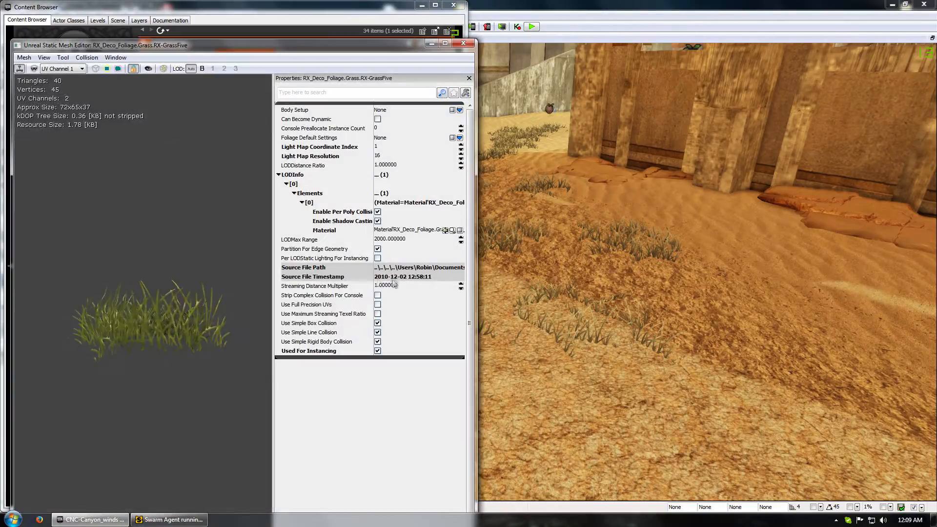
{"action": "left_click", "coordinate": [468, 43]}
{"action": "left_click", "coordinate": [356, 349]}
{"action": "scroll", "coordinate": [387, 351], "scroll_direction": "down", "scroll_amount": 3}
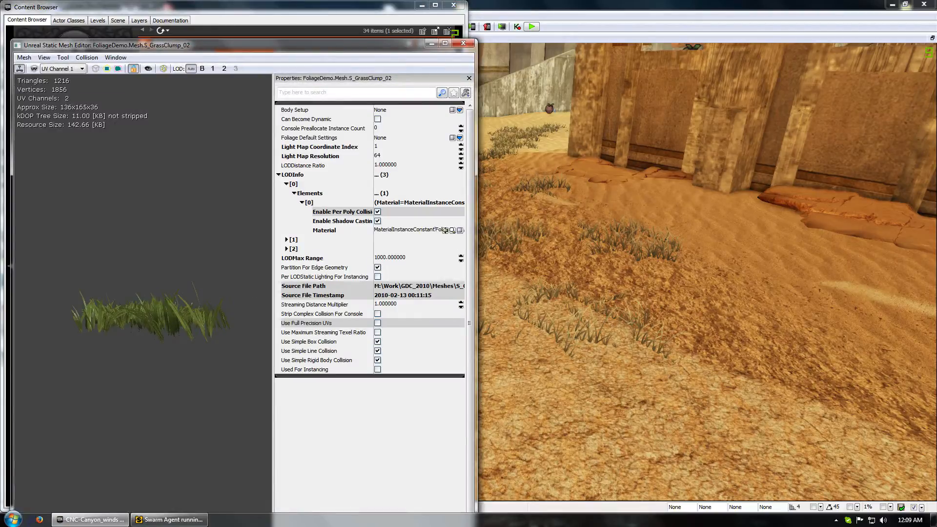
{"action": "right_click_drag", "start_coordinate": [143, 313], "coordinate": [142, 361]}
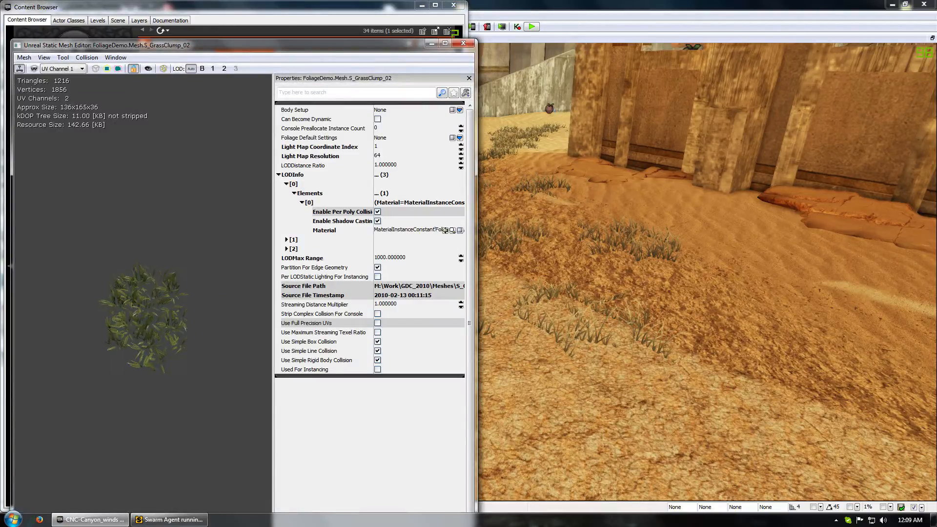
Close the S_GrassClump_02 mesh, examine the SM_Grass_03a1 mesh in the Static Mesh Editor, and browse the remaining grass meshes
{"action": "left_click", "coordinate": [464, 44]}
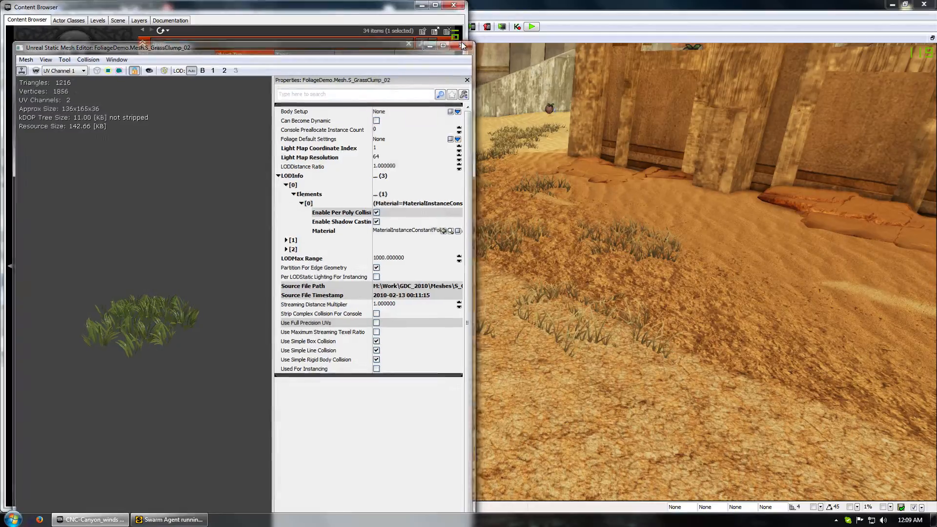
{"action": "left_click", "coordinate": [408, 376]}
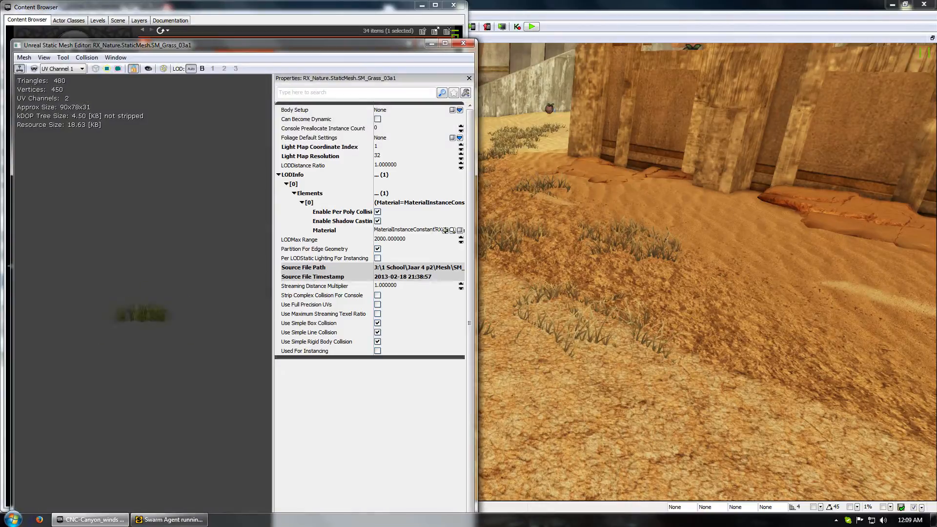
{"action": "left_click_drag", "start_coordinate": [204, 299], "coordinate": [166, 288]}
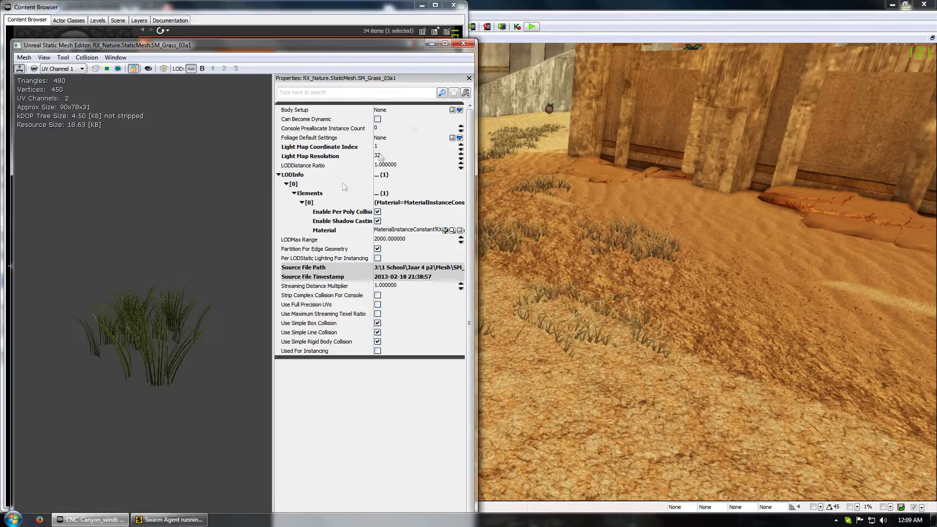
{"action": "left_click", "coordinate": [464, 43]}
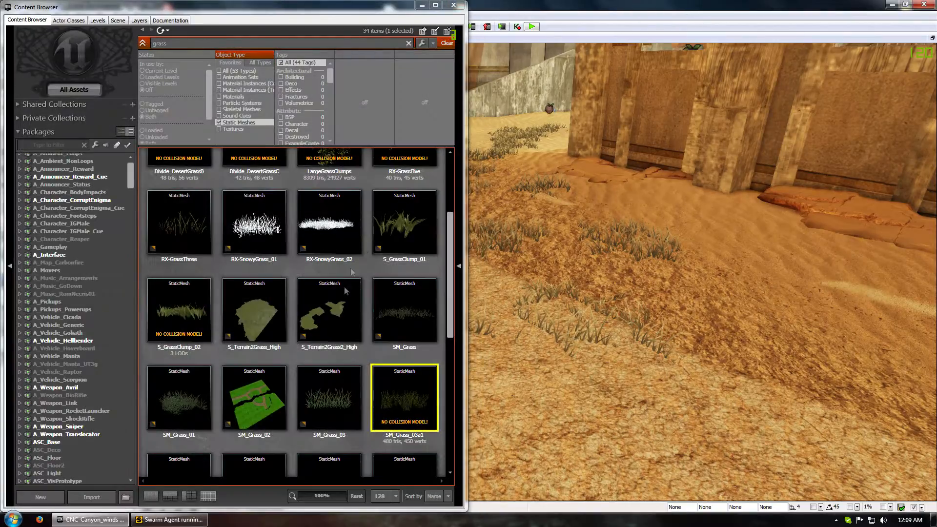
{"action": "scroll", "coordinate": [406, 380], "scroll_direction": "down", "scroll_amount": 6}
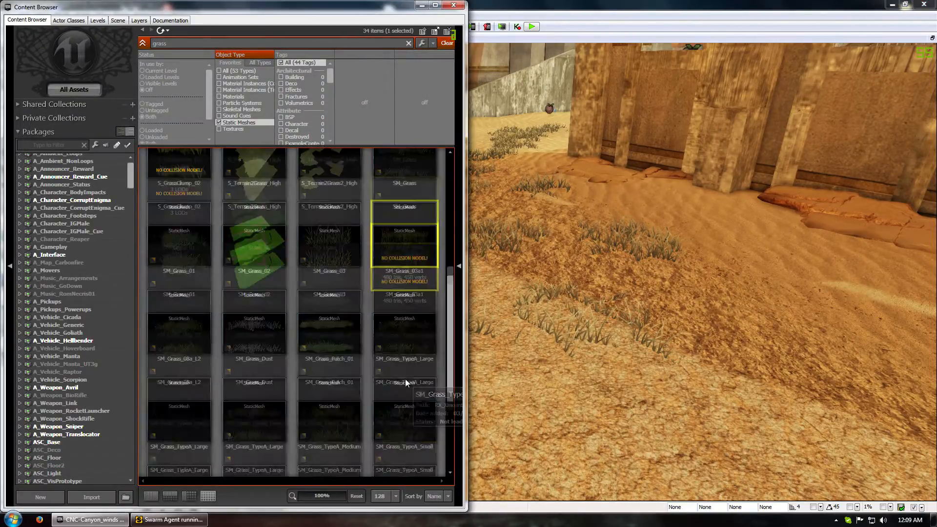
{"action": "scroll", "coordinate": [400, 293], "scroll_direction": "up", "scroll_amount": 5}
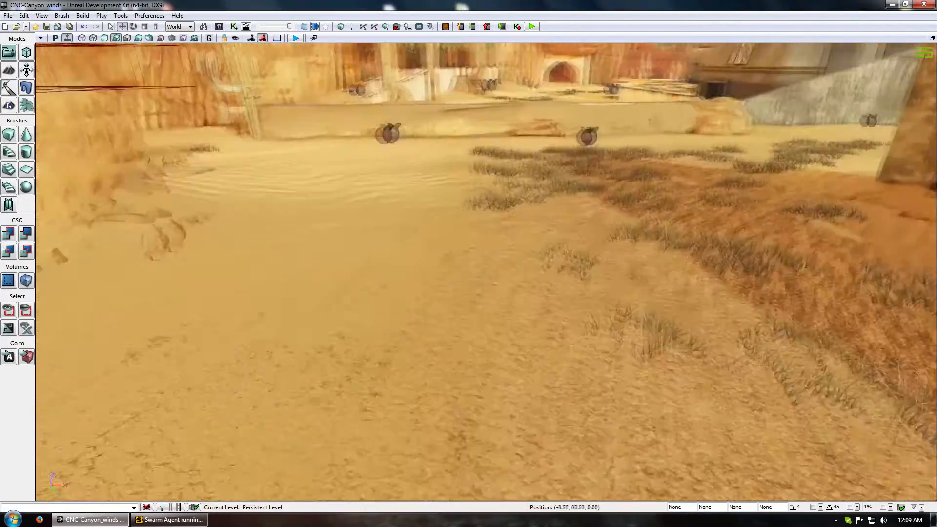
Inspect the lit grass patches along the canyon floor and the sand-covered surface of the concrete platform near the hangars
{"action": "right_click_drag", "start_coordinate": [487, 272], "coordinate": [539, 184]}
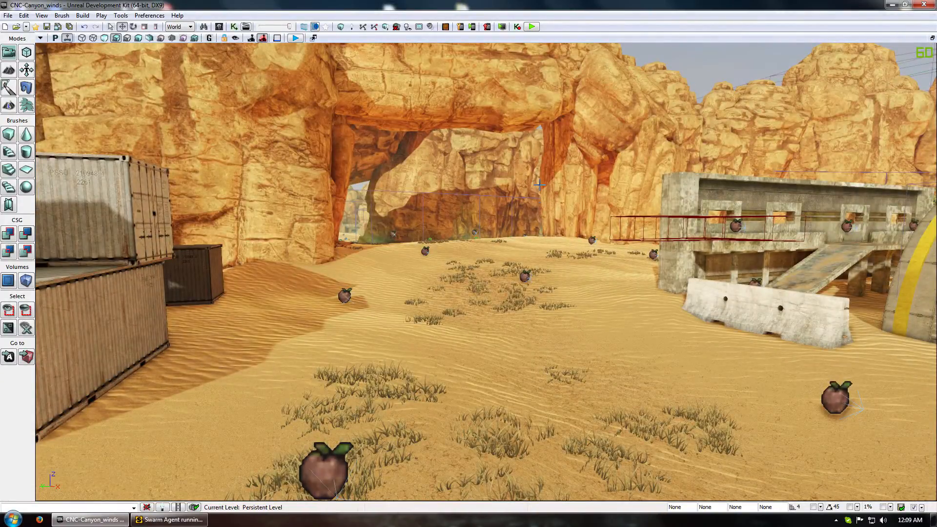
{"action": "left_click_drag", "start_coordinate": [440, 136], "coordinate": [44, 49]}
{"action": "left_click_drag", "start_coordinate": [469, 264], "coordinate": [273, 113]}
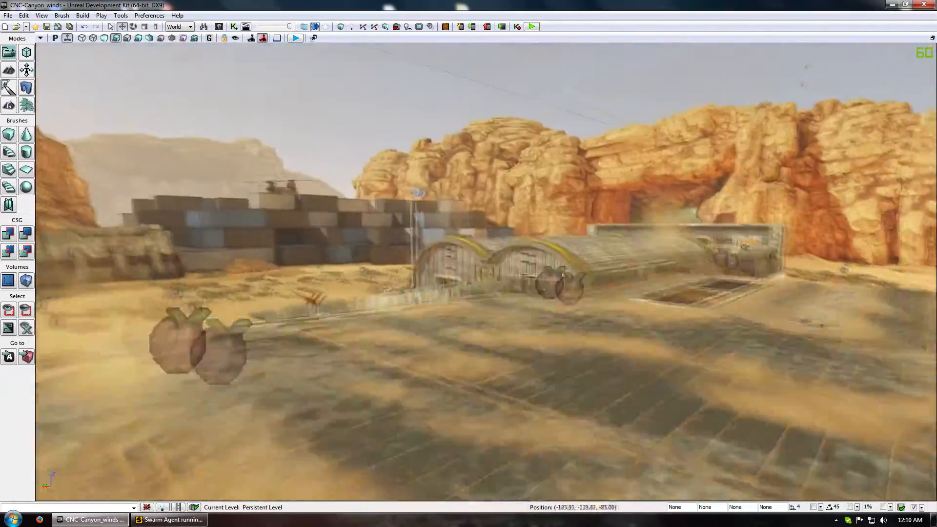
{"action": "left_click_drag", "start_coordinate": [469, 263], "coordinate": [469, 190]}
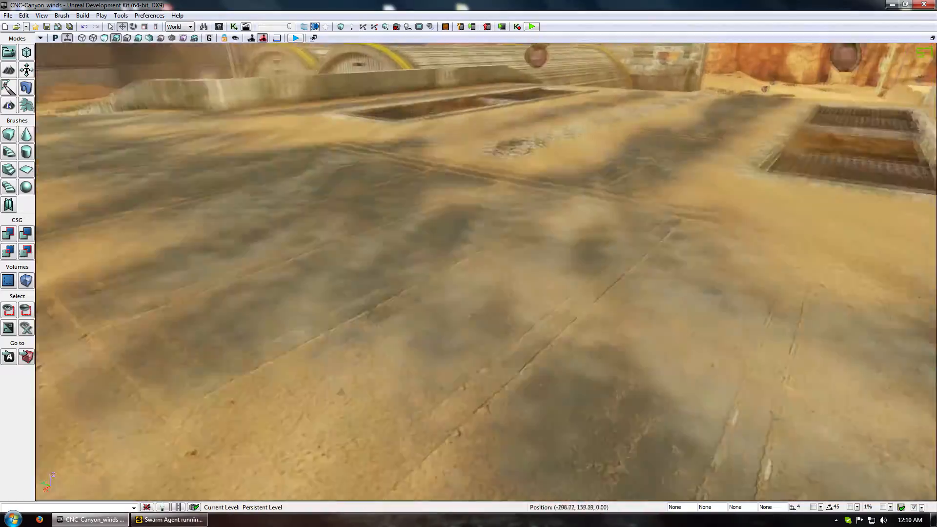
{"action": "left_click_drag", "start_coordinate": [469, 263], "coordinate": [466, 181]}
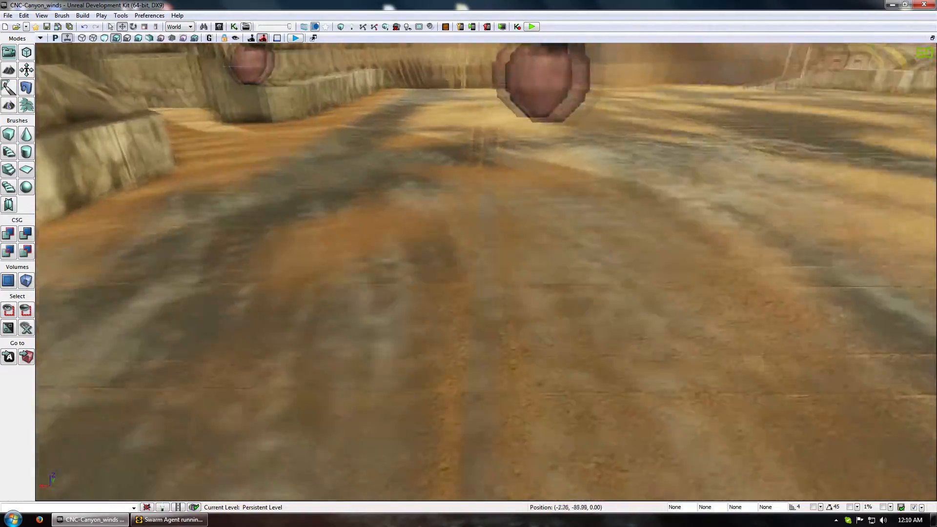
{"action": "right_click_drag", "start_coordinate": [466, 180], "coordinate": [440, 122]}
{"action": "left_click_drag", "start_coordinate": [469, 263], "coordinate": [518, 205]}
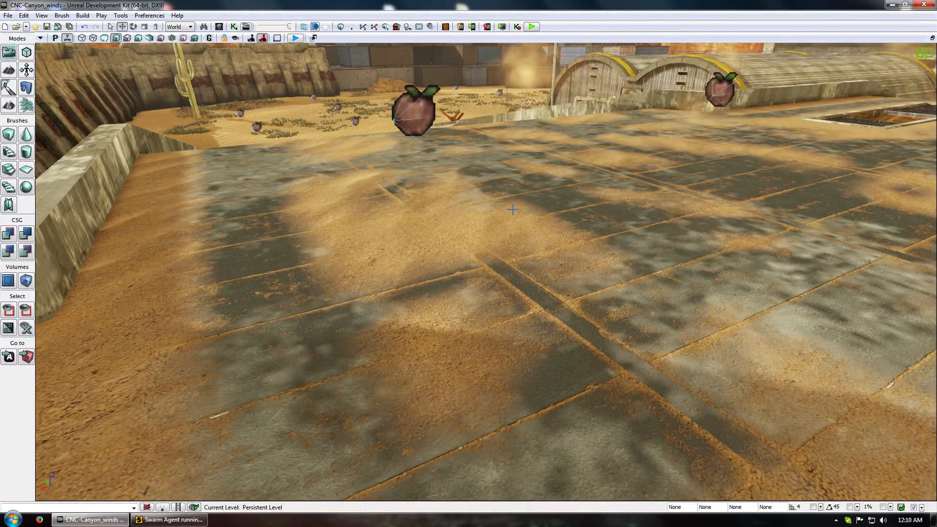
Check the light map resolution override in the properties of the concrete platform's static mesh
{"action": "left_click_drag", "start_coordinate": [513, 209], "coordinate": [561, 278]}
{"action": "double_click", "coordinate": [462, 274]}
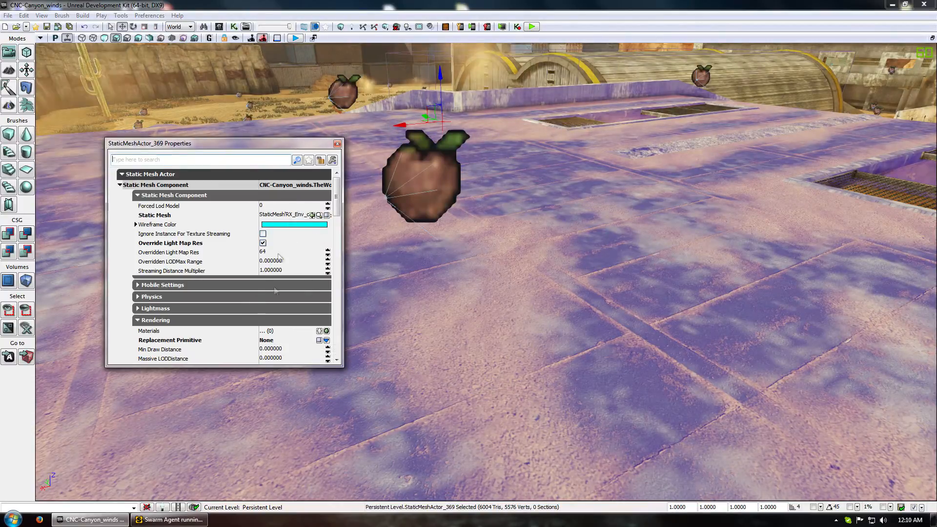
{"action": "left_click", "coordinate": [337, 144]}
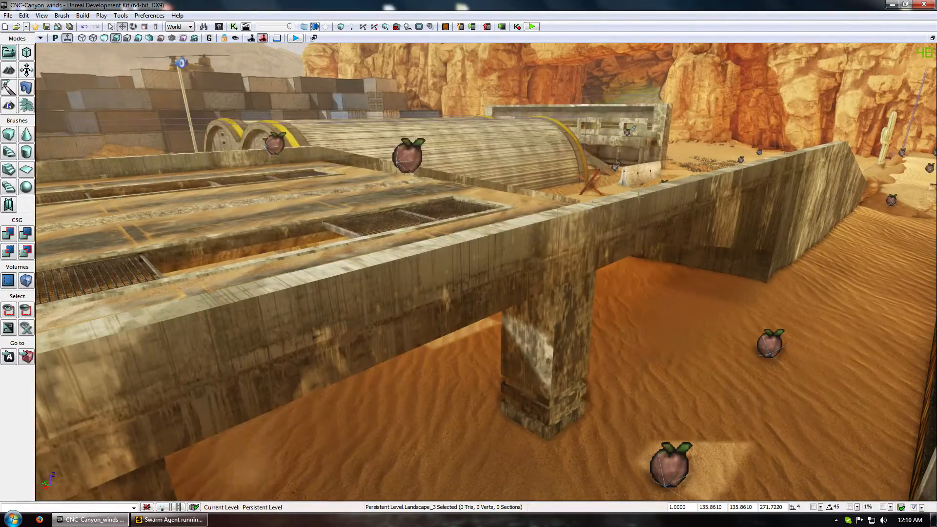
Look over the shaded sand beside the raised concrete platform and the painted grass near the stacked shipping containers
{"action": "right_click_drag", "start_coordinate": [441, 333], "coordinate": [606, 315]}
{"action": "right_click_drag", "start_coordinate": [363, 300], "coordinate": [585, 313]}
{"action": "right_click_drag", "start_coordinate": [378, 242], "coordinate": [409, 260]}
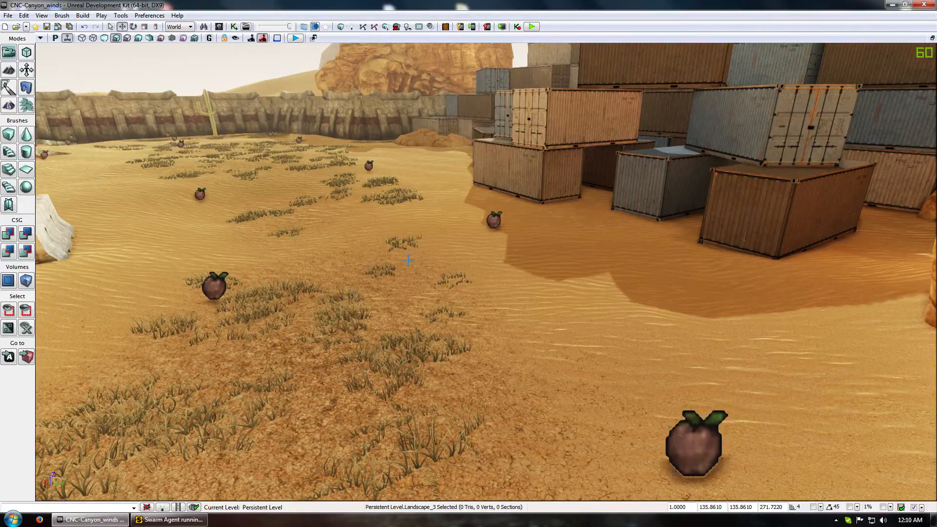